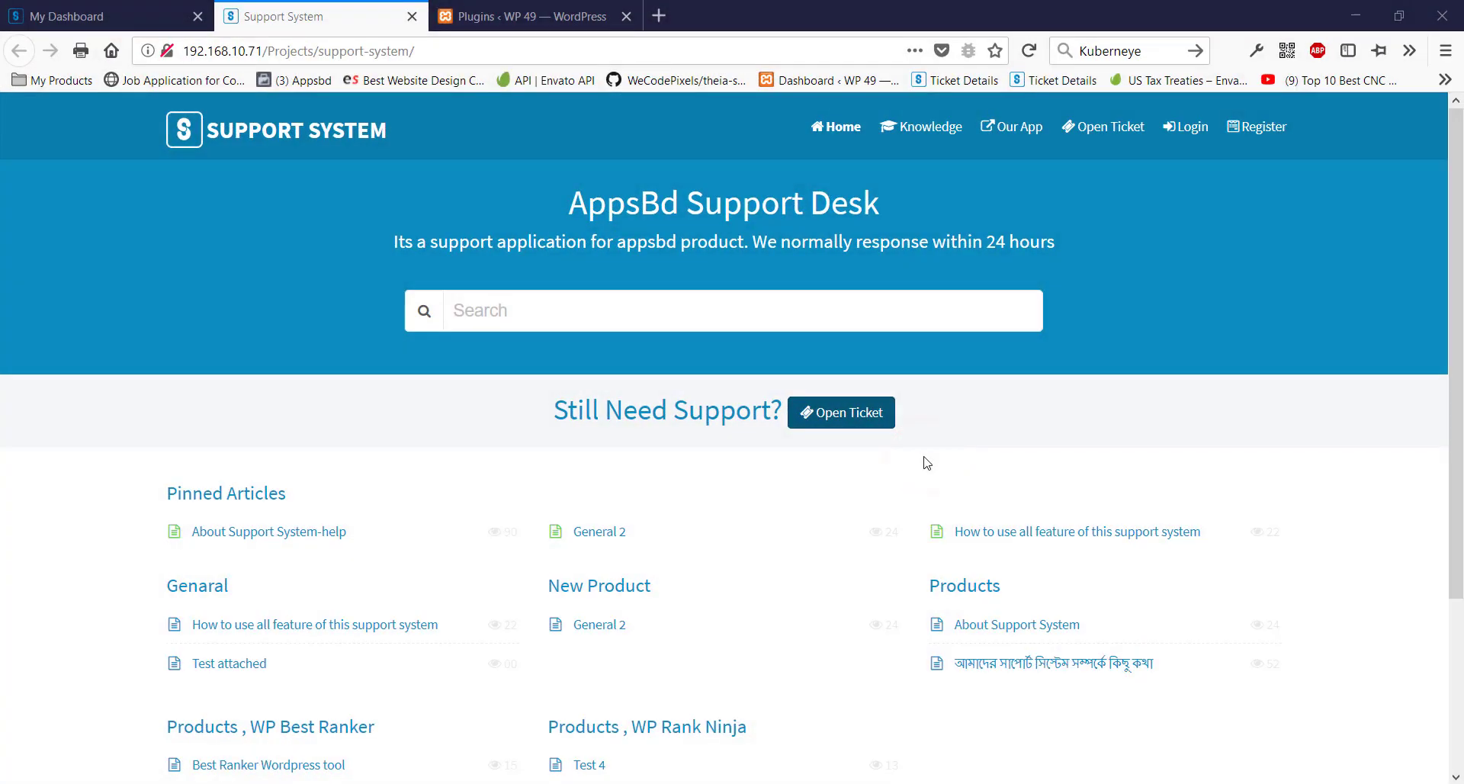
# Open the visitor User Login box to review its social logins, then go to My Dashboard.
pyautogui.click(1194, 129)
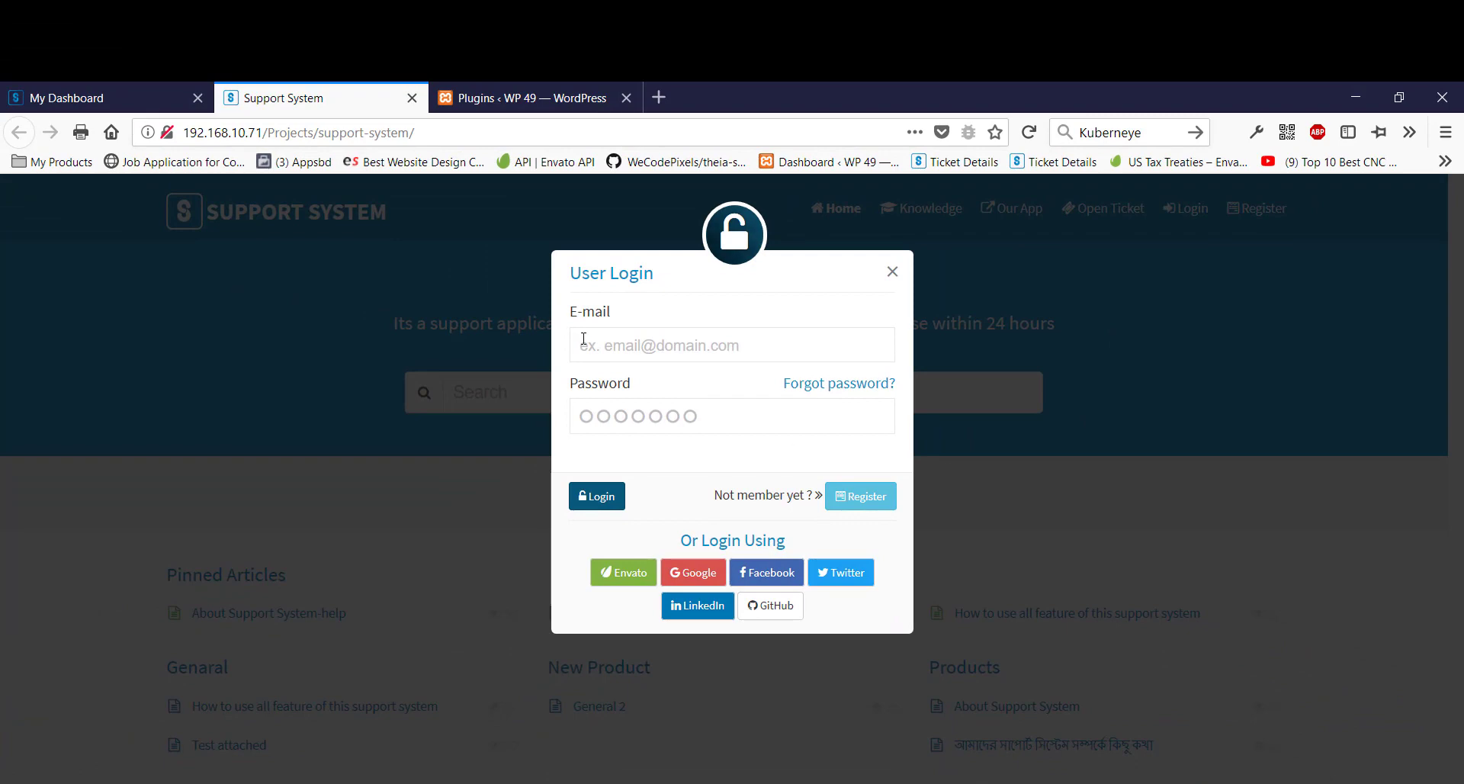
pyautogui.click(137, 97)
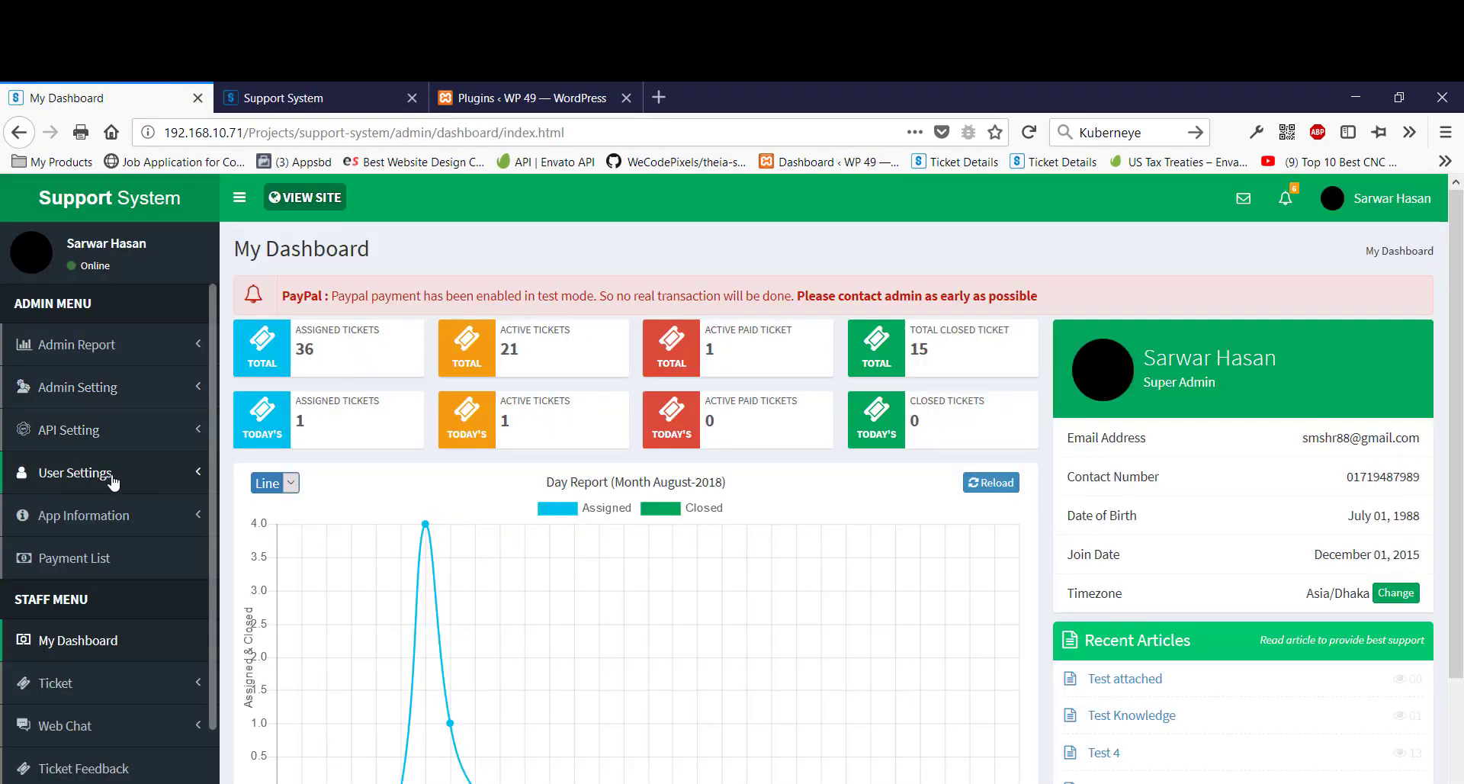
# In API settings' Social Login Setting, switch off Envato, Google and Facebook logins.
pyautogui.click(110, 428)
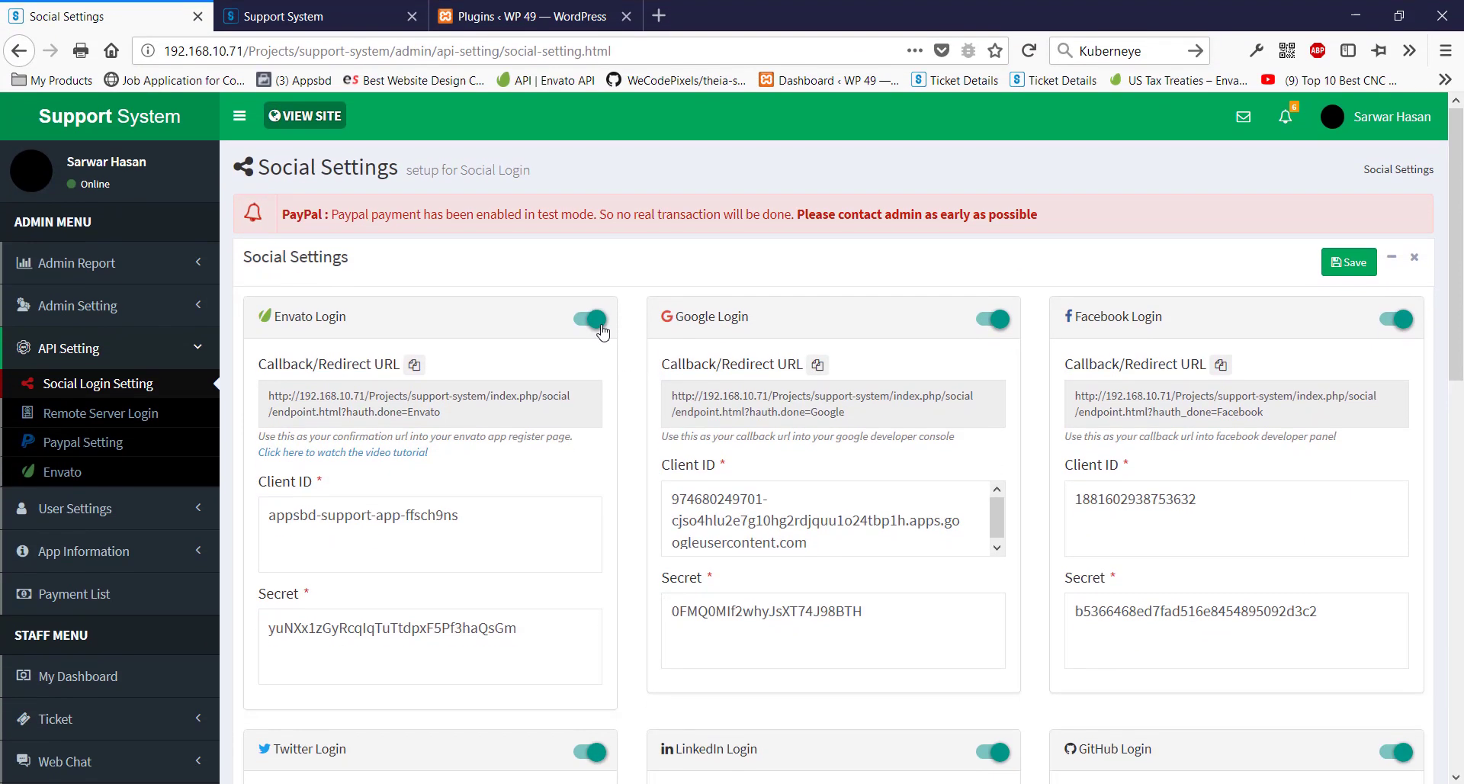
pyautogui.click(596, 401)
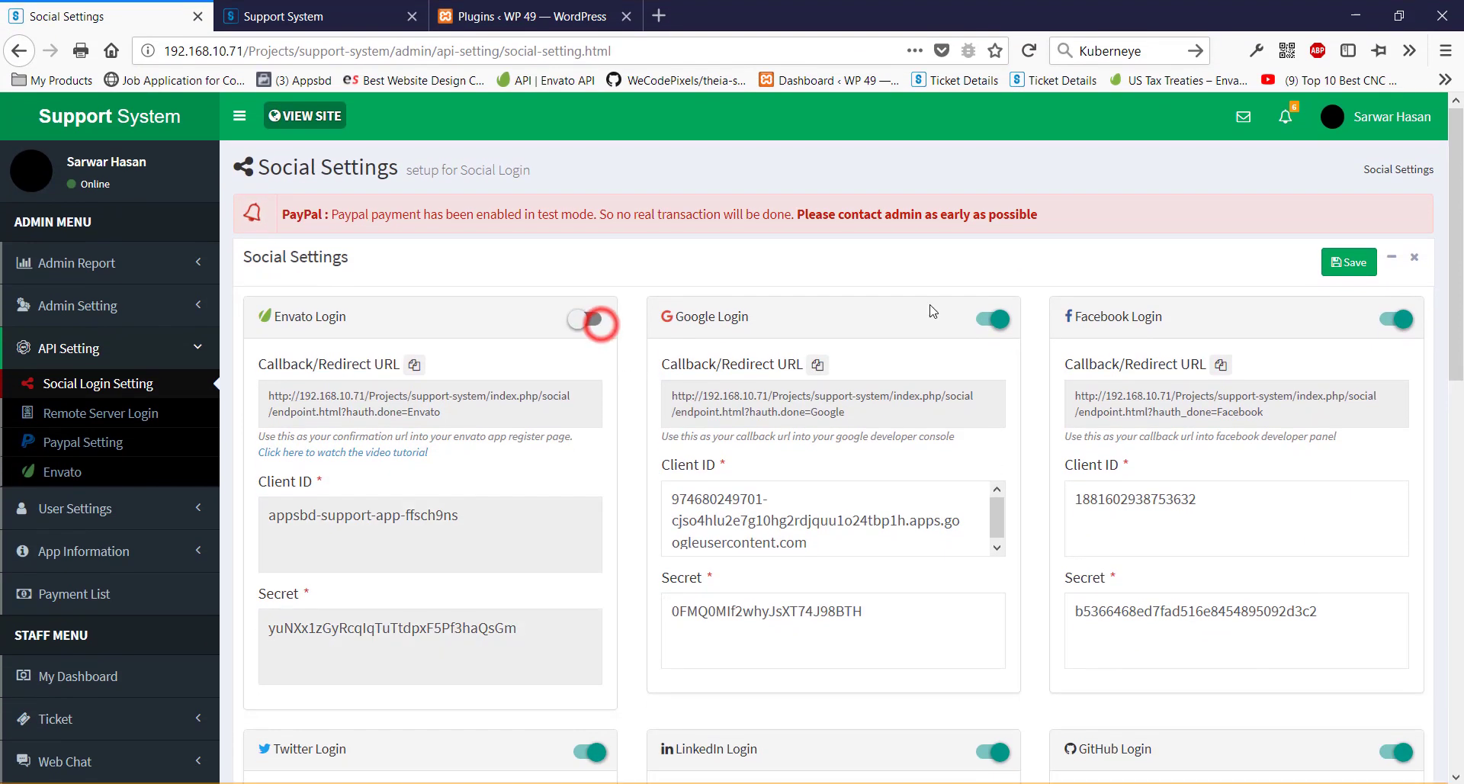
pyautogui.click(992, 318)
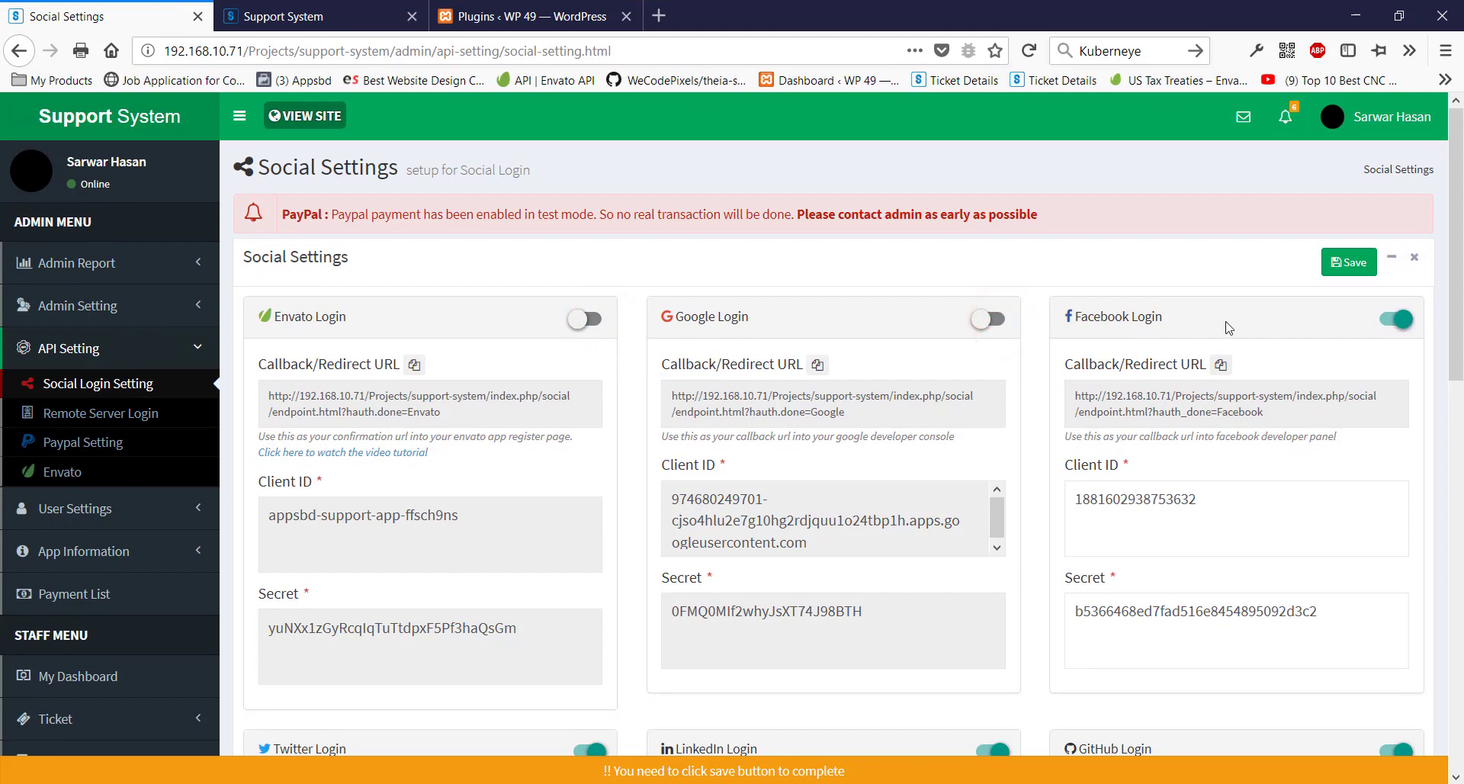
pyautogui.click(1398, 319)
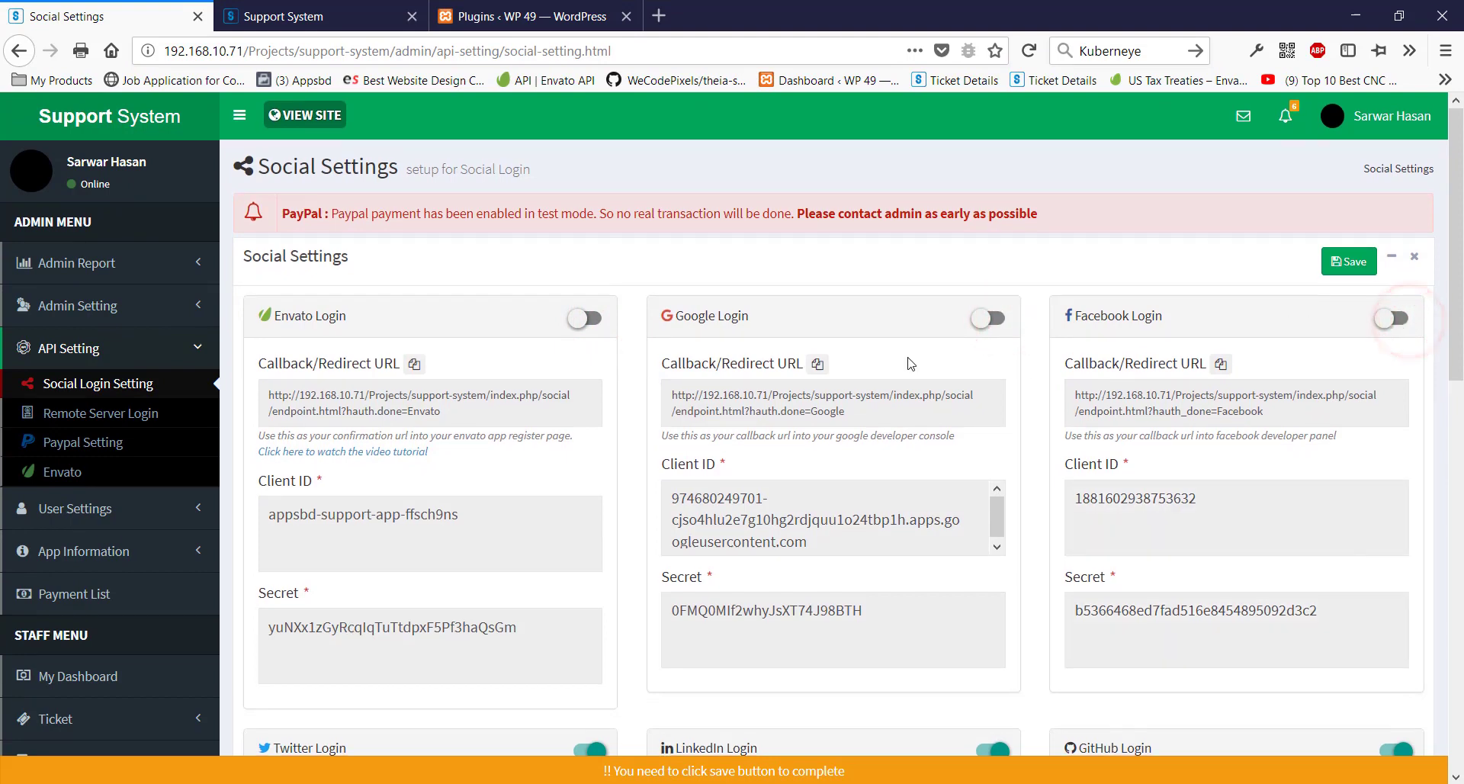
pyautogui.scroll(-3, 911, 364)
# Switch off Twitter and LinkedIn logins and save the social settings.
pyautogui.click(599, 542)
pyautogui.click(995, 541)
pyautogui.click(1395, 541)
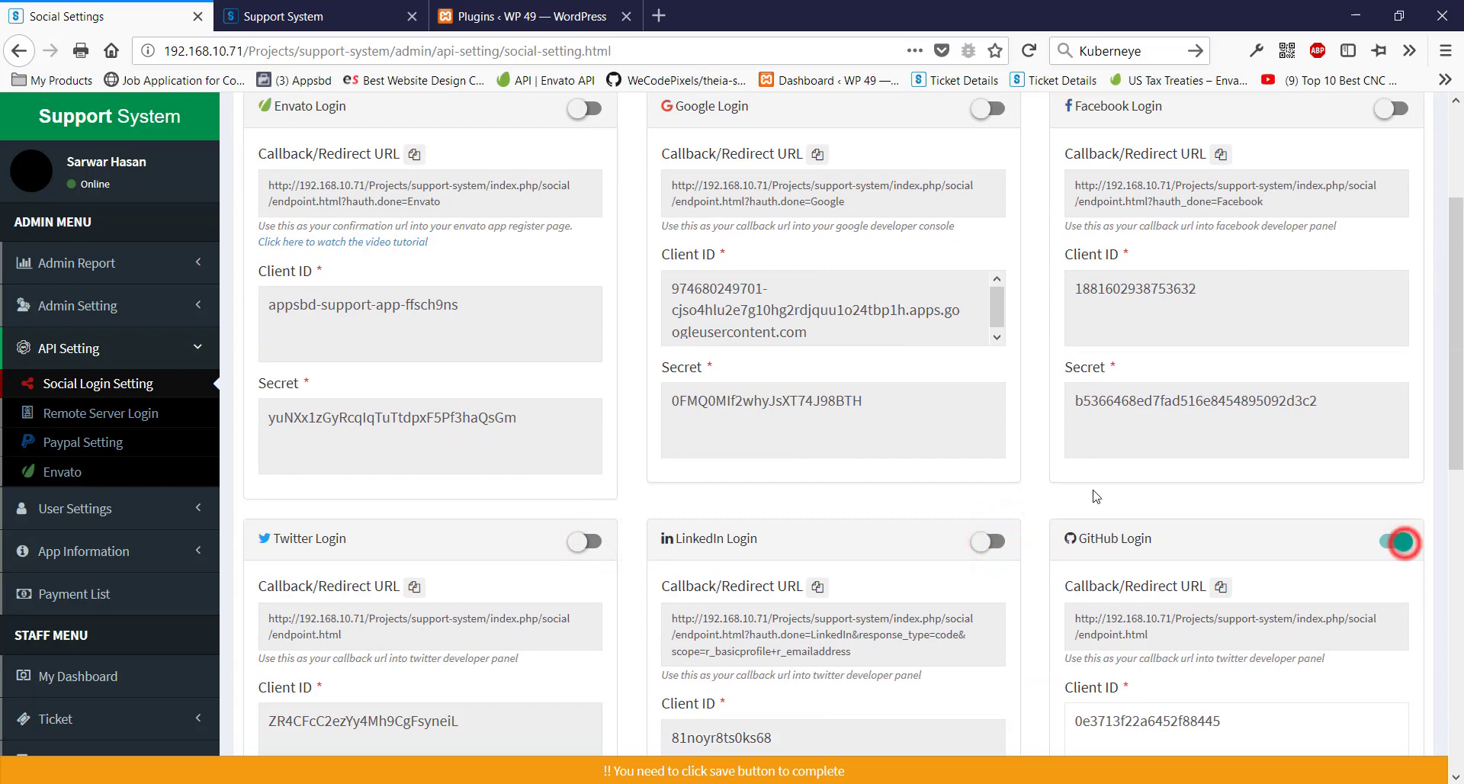
pyautogui.scroll(-4, 1396, 541)
pyautogui.scroll(-5, 412, 710)
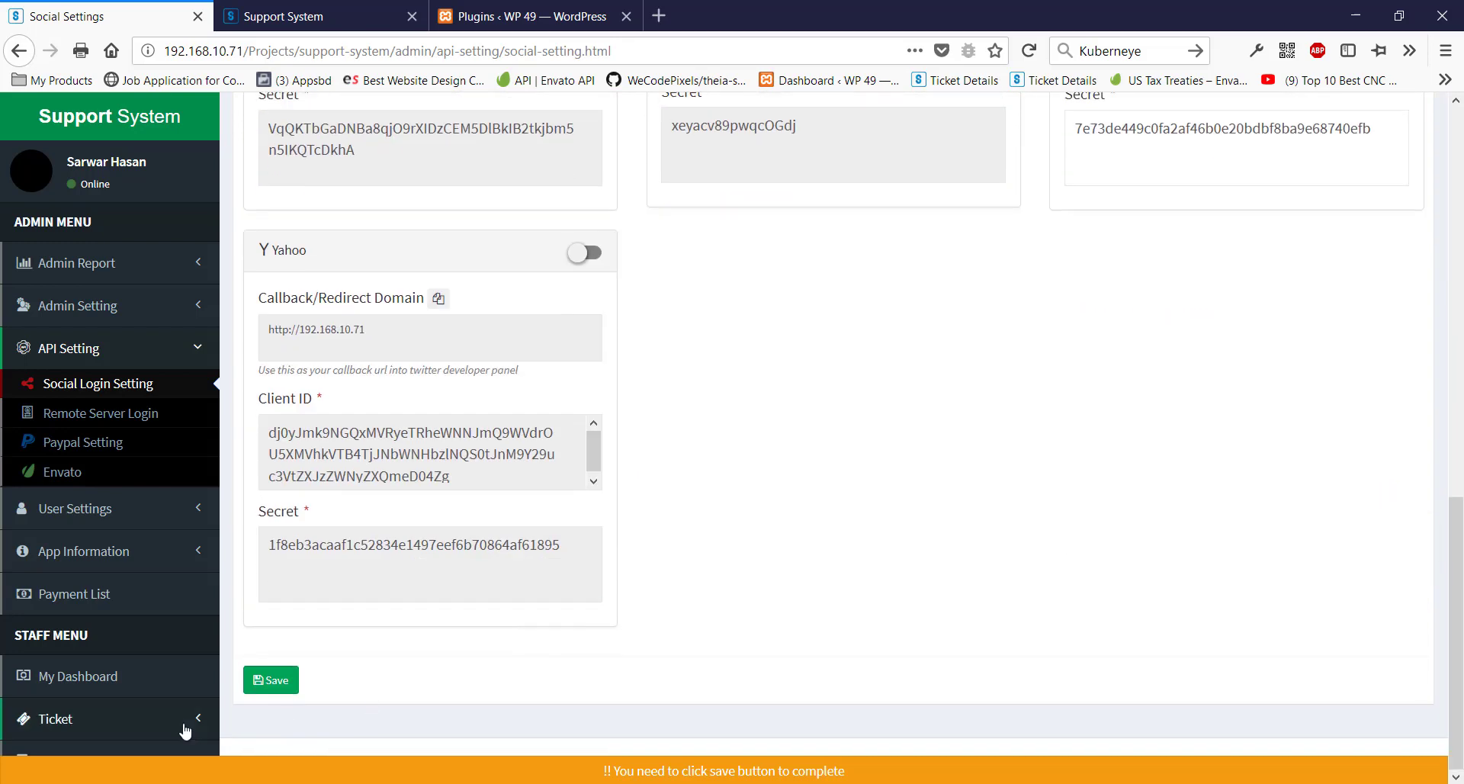
pyautogui.click(268, 679)
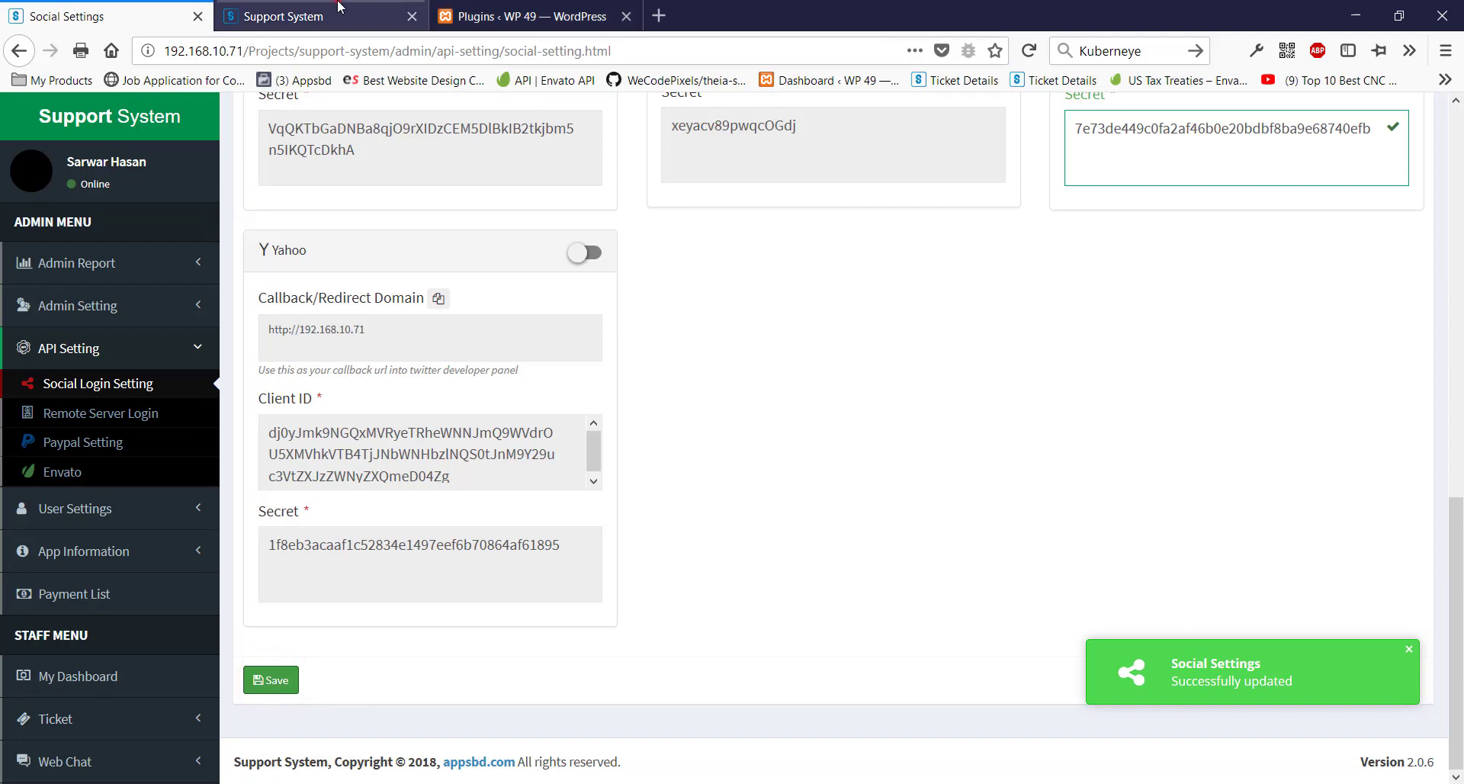
pyautogui.click(335, 15)
# Check the site's login box, then switch GitHub login off and save the social settings.
pyautogui.click(1030, 50)
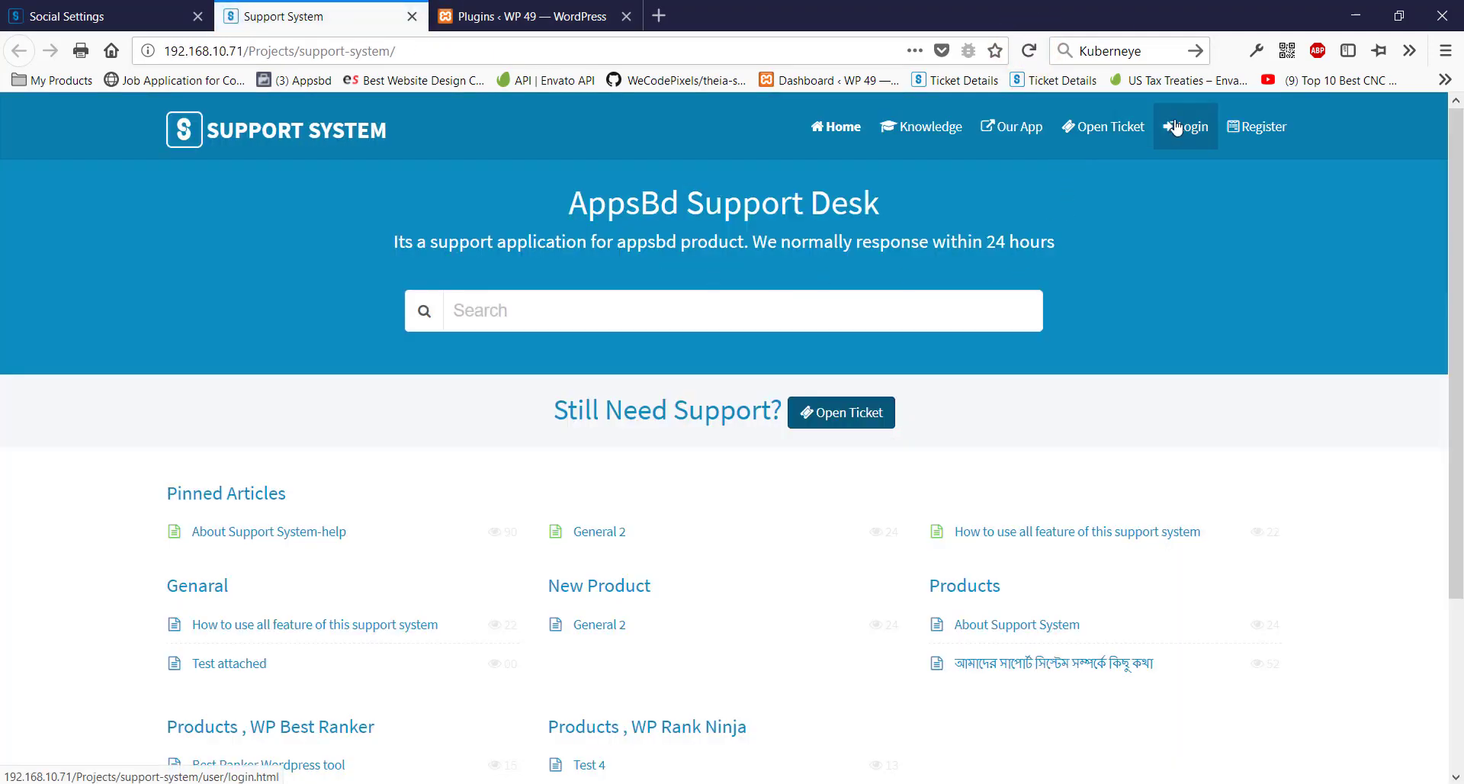
pyautogui.click(1182, 128)
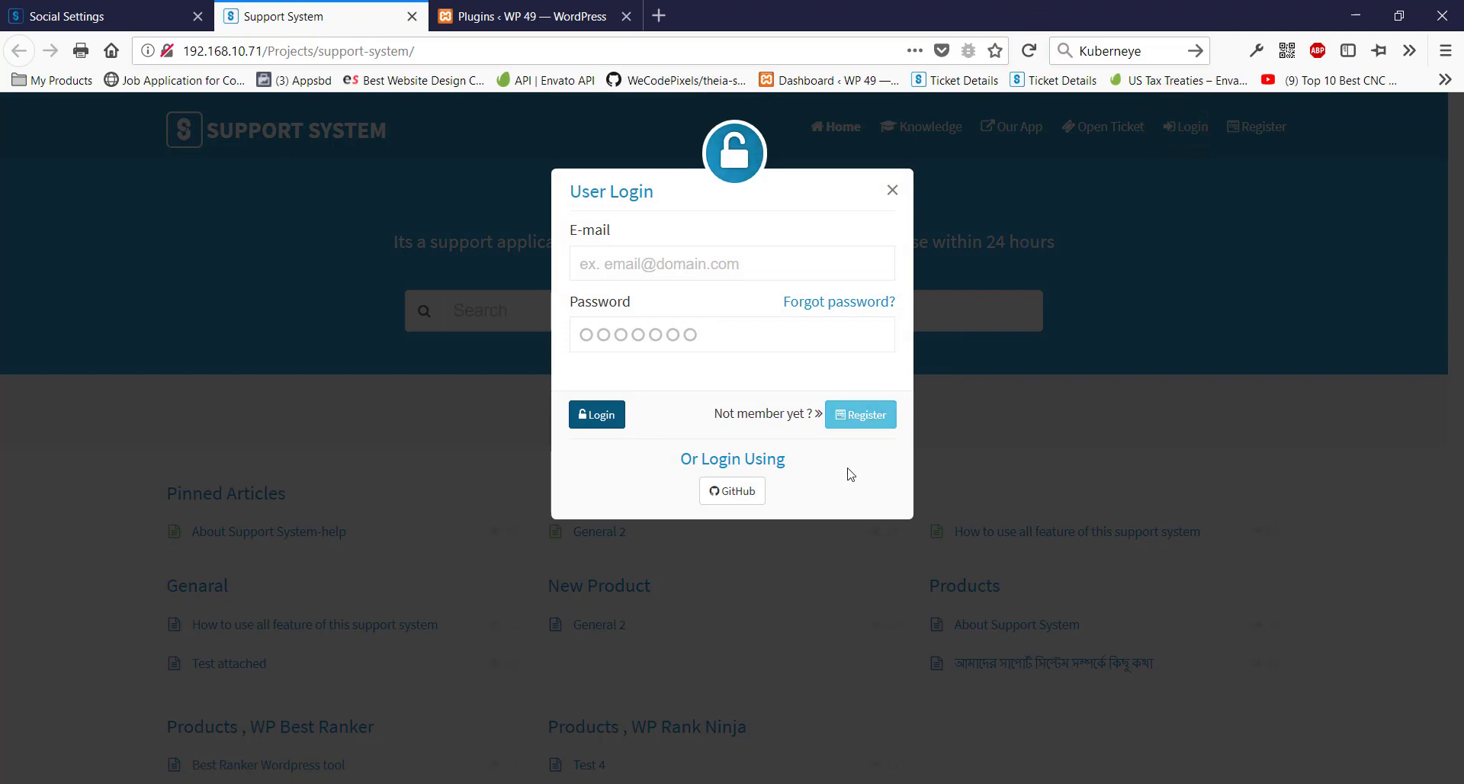
pyautogui.click(160, 16)
pyautogui.scroll(5, 1297, 191)
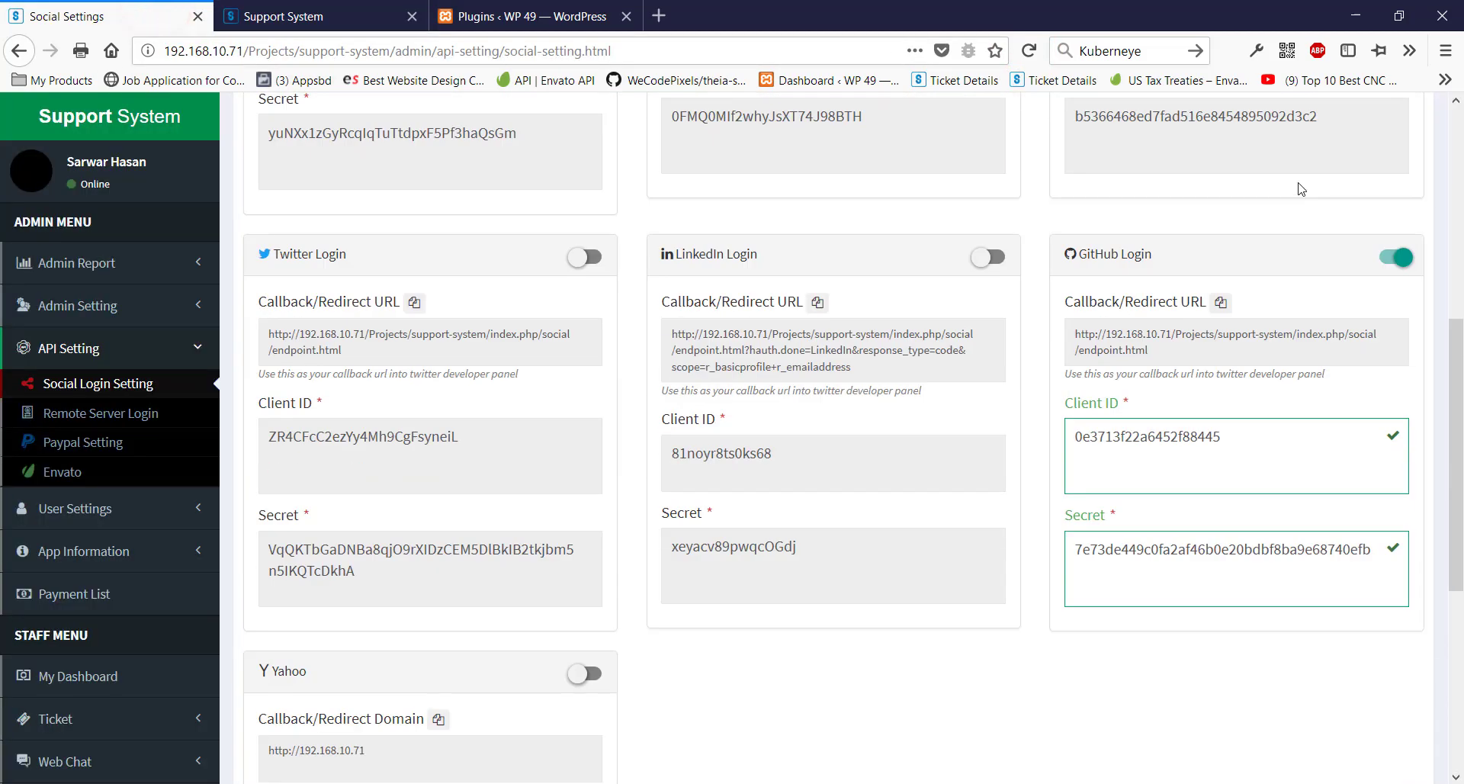
pyautogui.scroll(-5, 1395, 259)
pyautogui.click(289, 676)
# Reload the support site and confirm the login box shows no social login options.
pyautogui.click(320, 16)
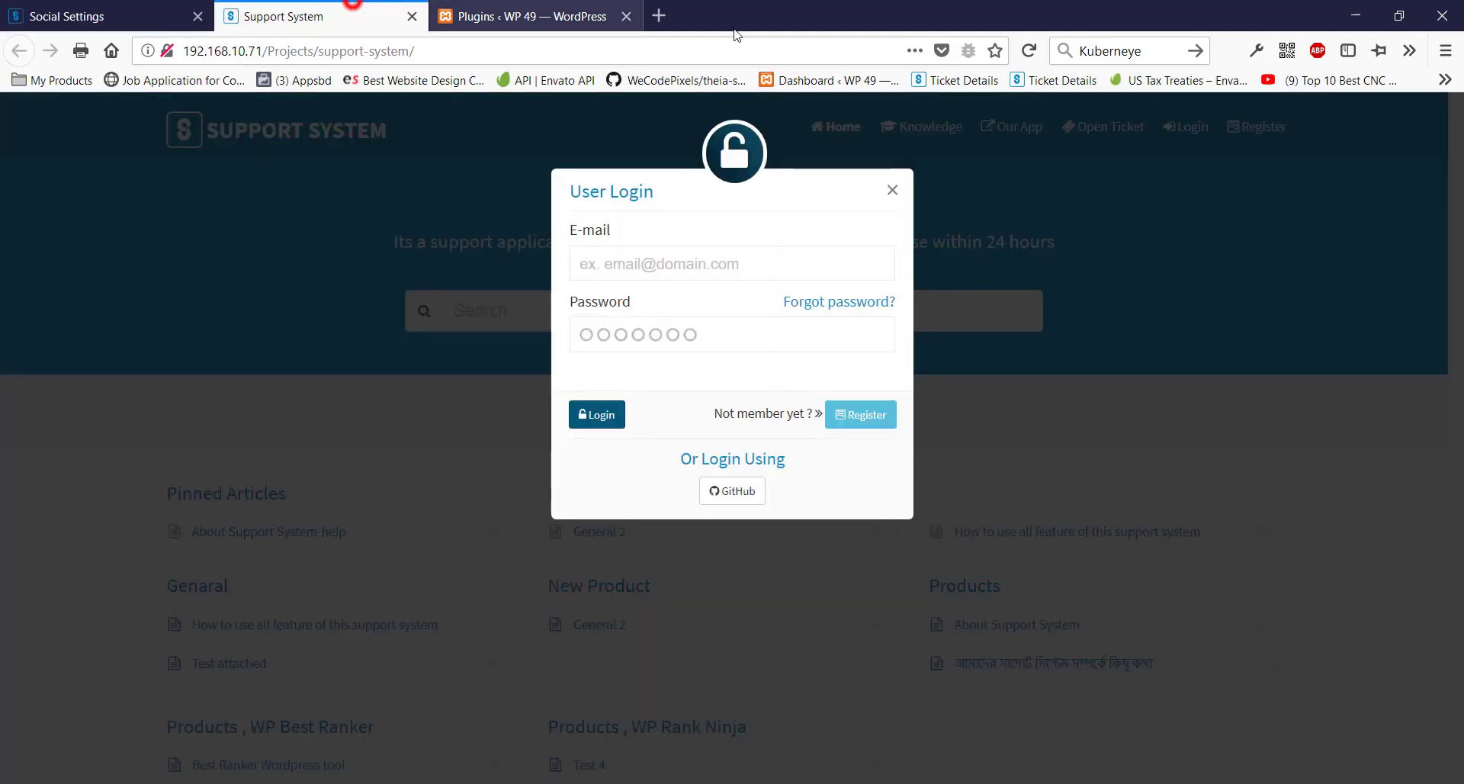
pyautogui.click(1030, 52)
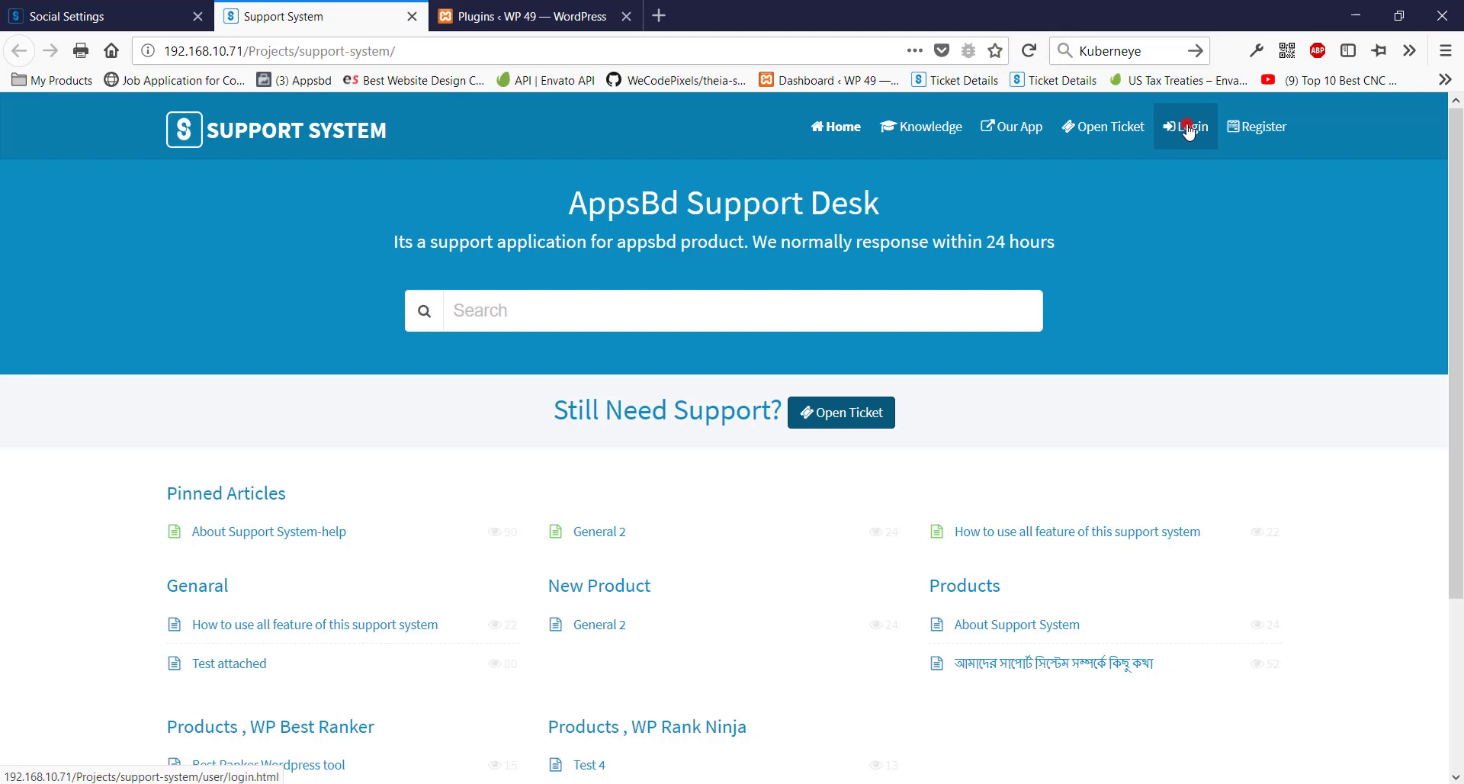
pyautogui.click(1186, 128)
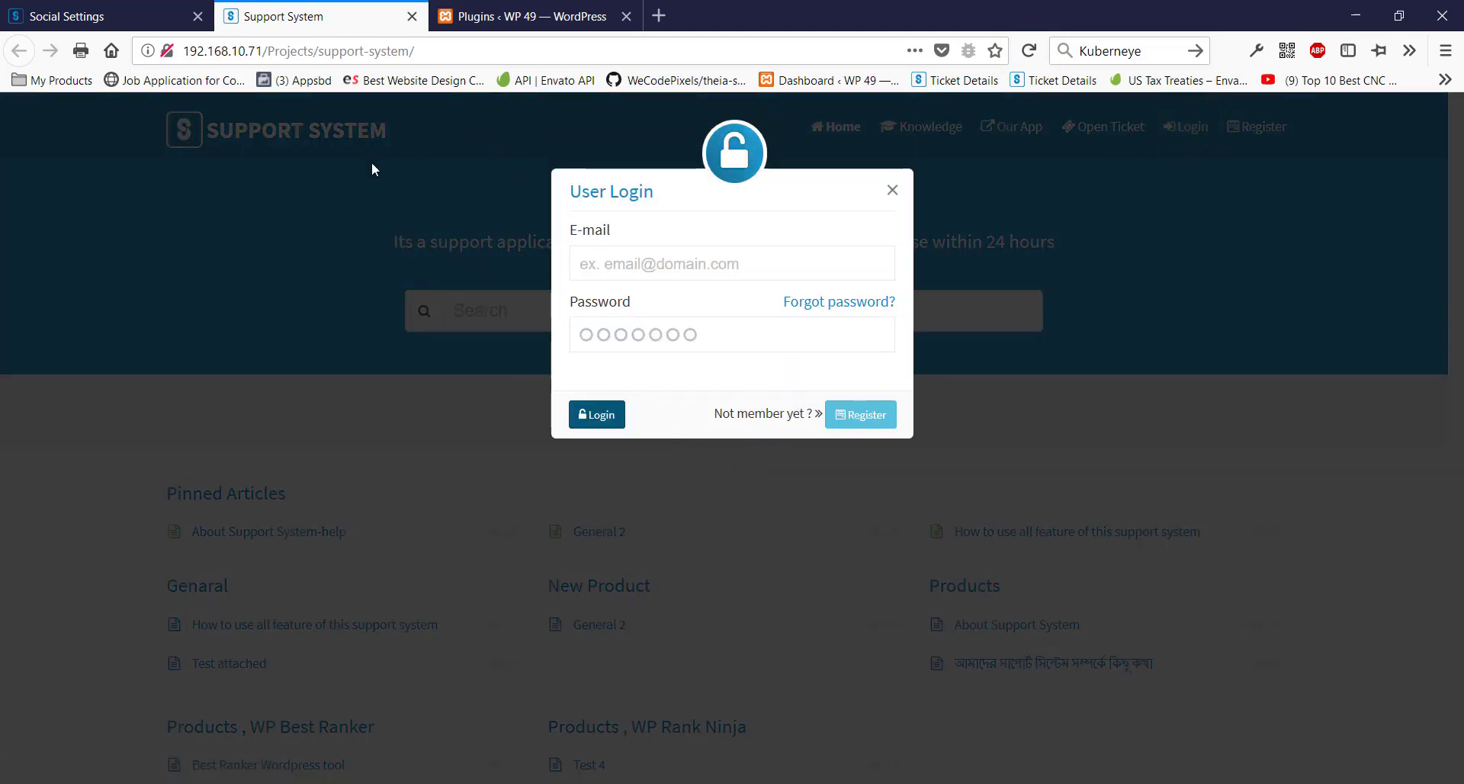
pyautogui.click(556, 11)
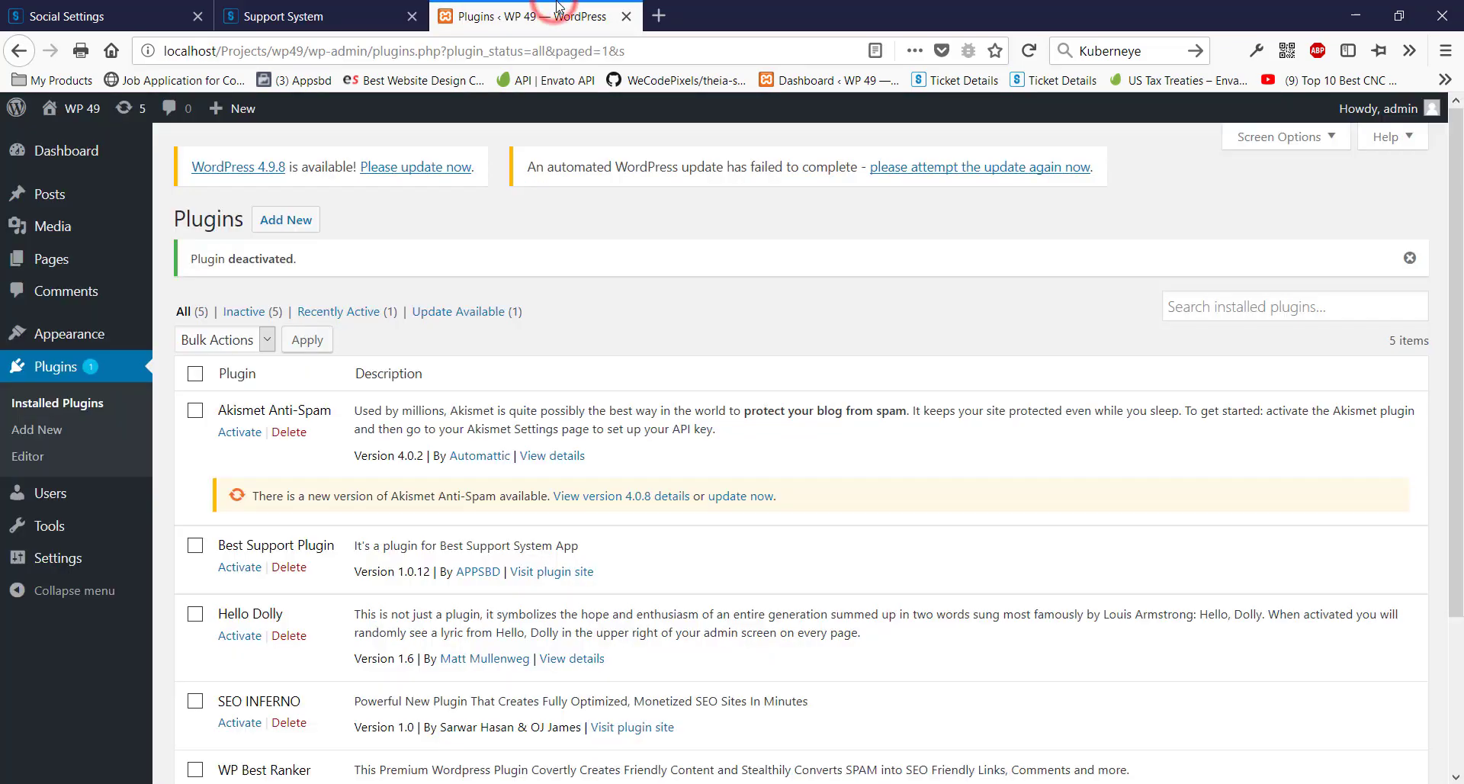
# Activate Best Support Plugin from the WordPress plugins list.
pyautogui.scroll(-3, 266, 391)
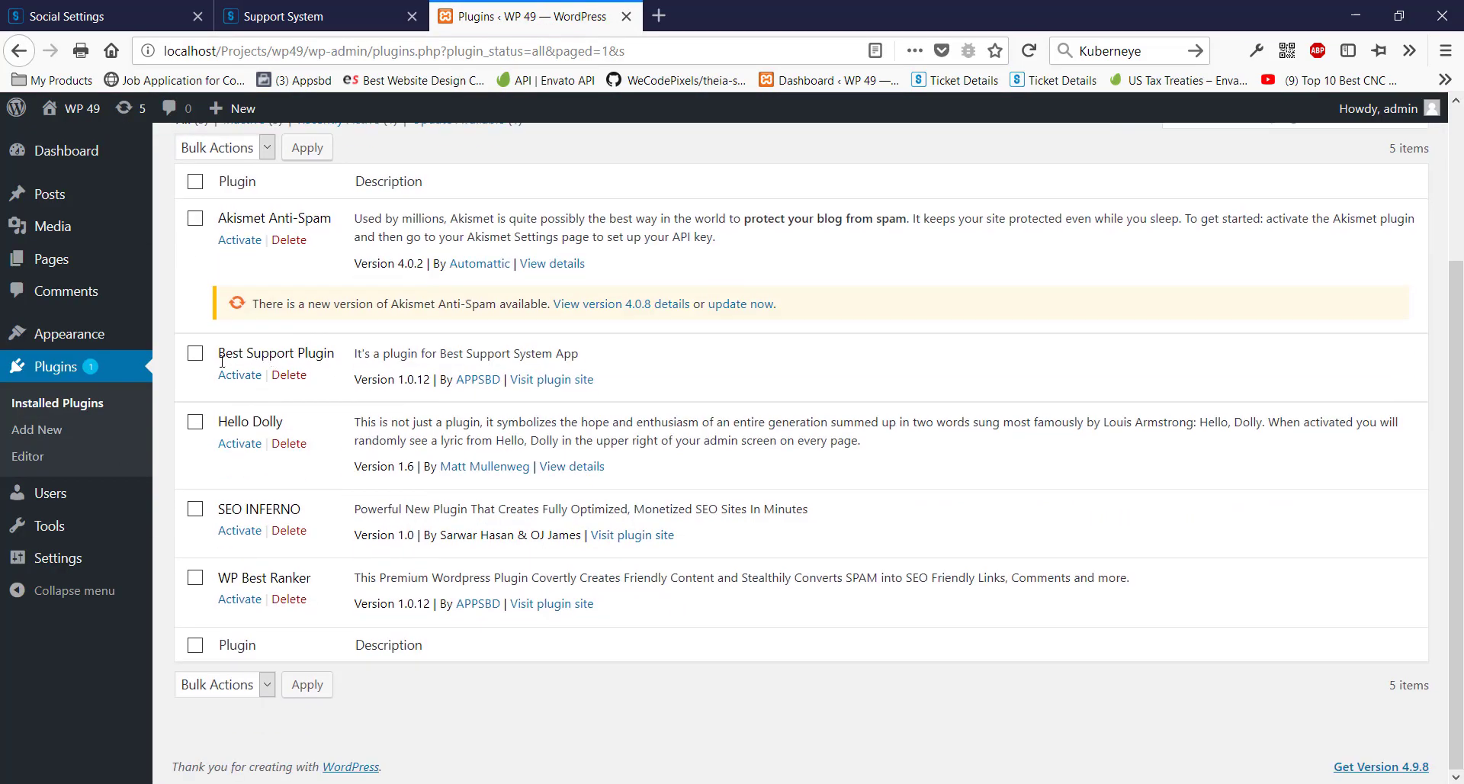
pyautogui.moveTo(234, 354); pyautogui.dragTo(345, 358)
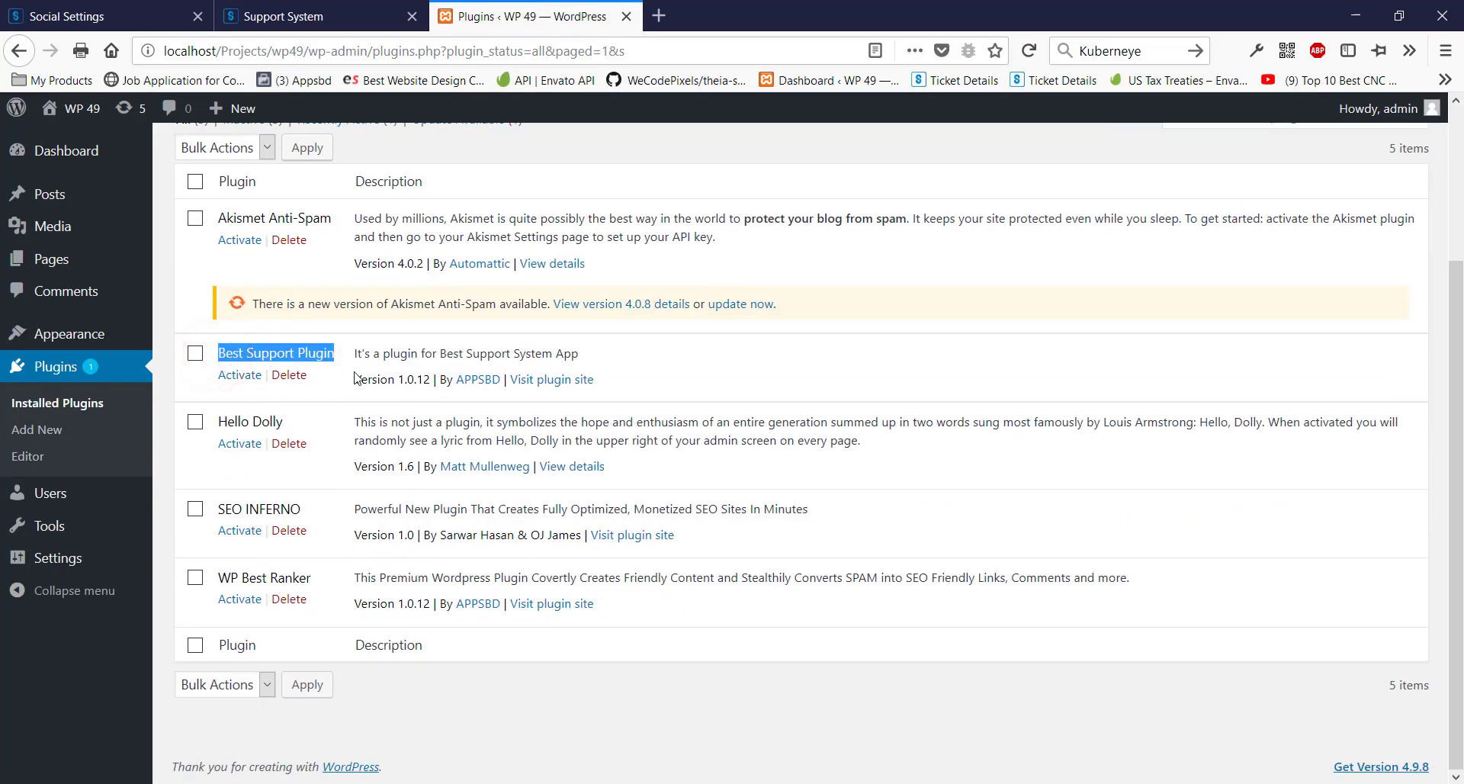
pyautogui.click(240, 376)
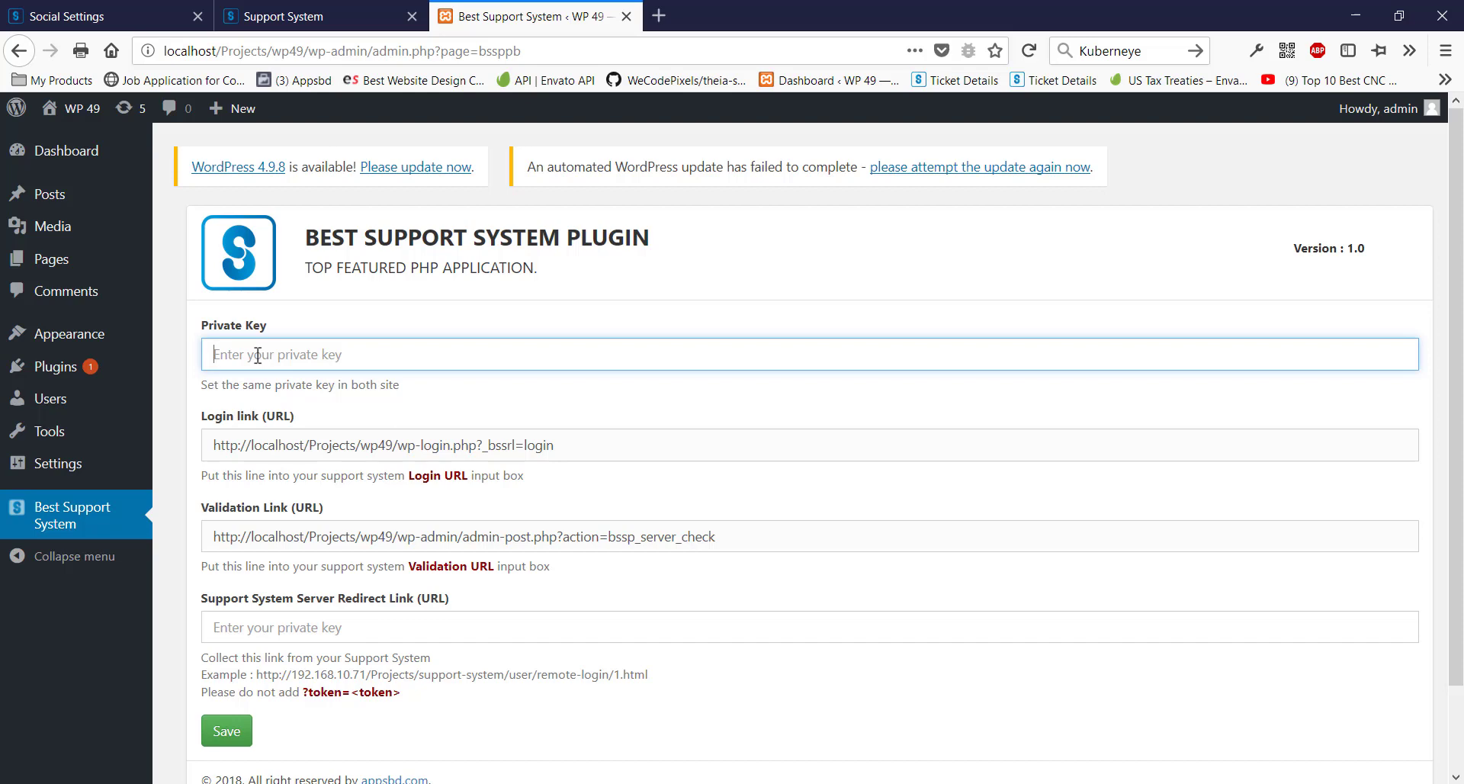
# Enter a private key in the Best Support System plugin settings and check the redirect link field.
pyautogui.write('myprivatekey')
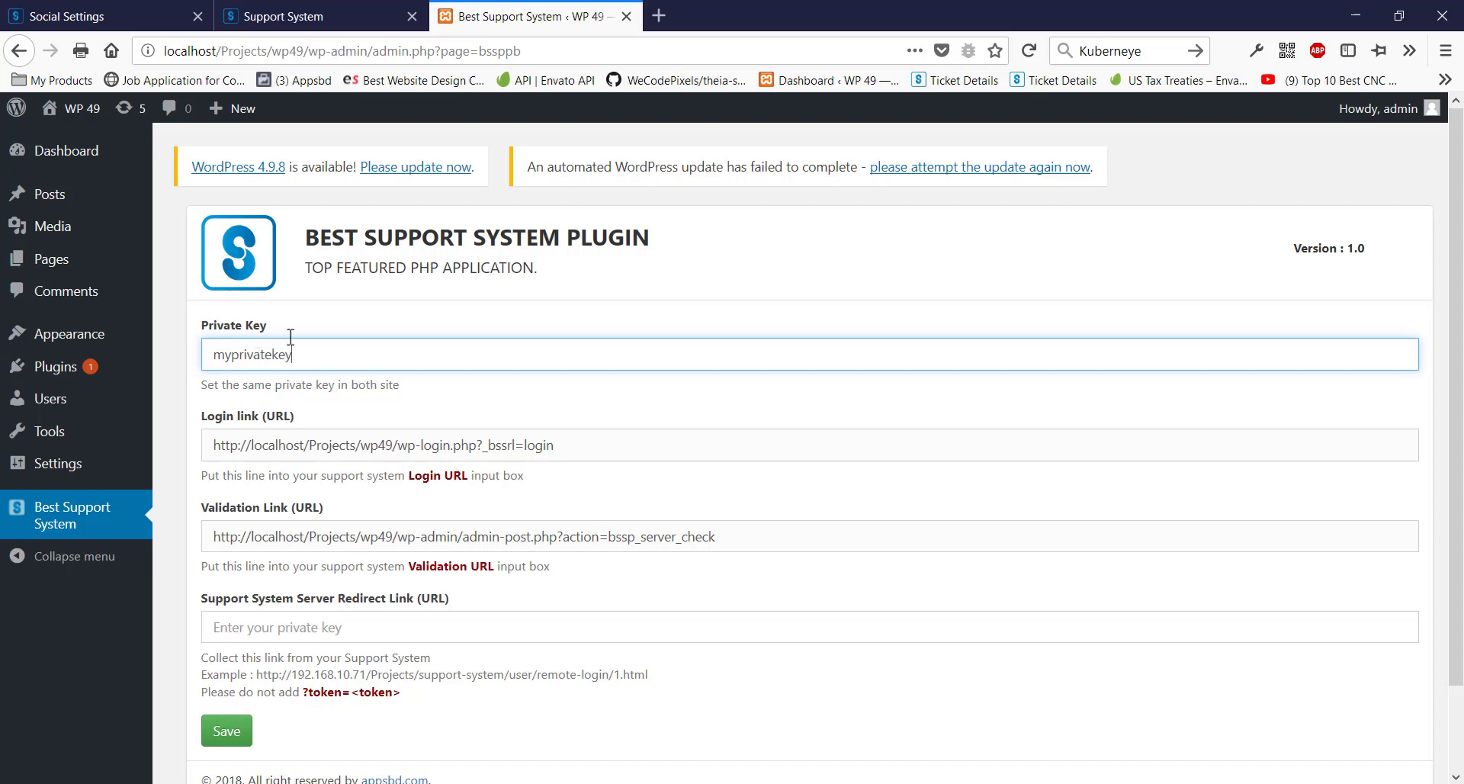
pyautogui.doubleClick(237, 362)
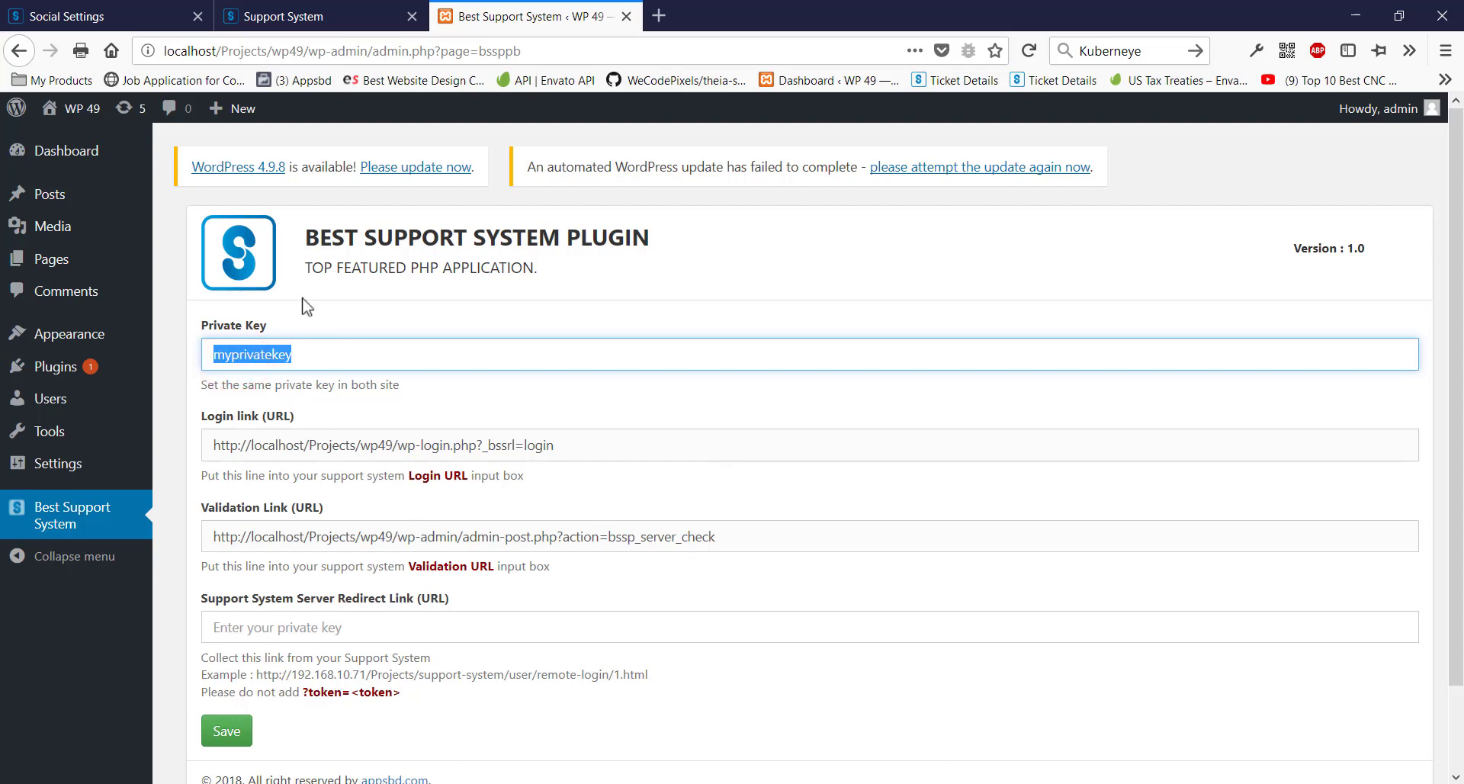
pyautogui.click(307, 359)
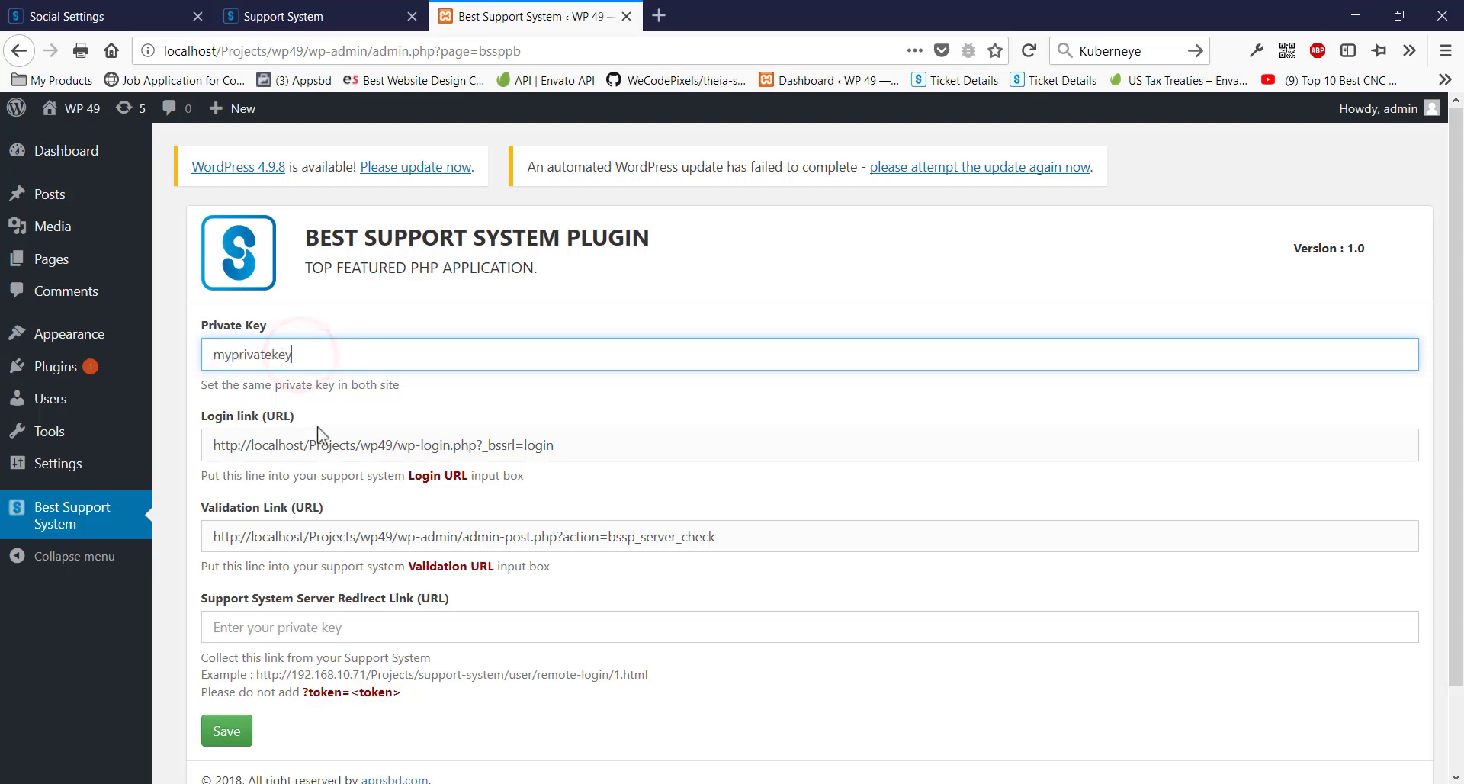
pyautogui.click(241, 631)
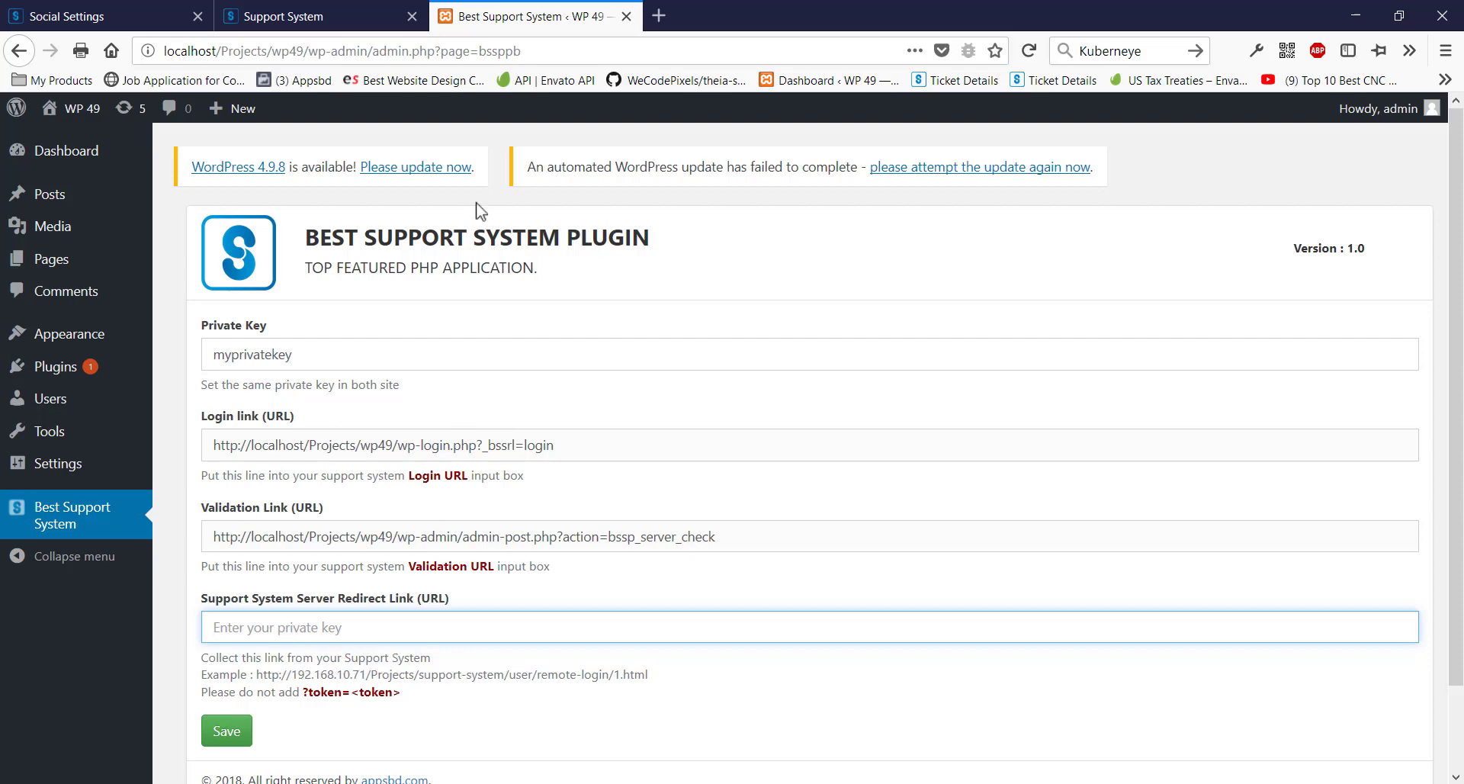
pyautogui.click(312, 13)
pyautogui.click(103, 11)
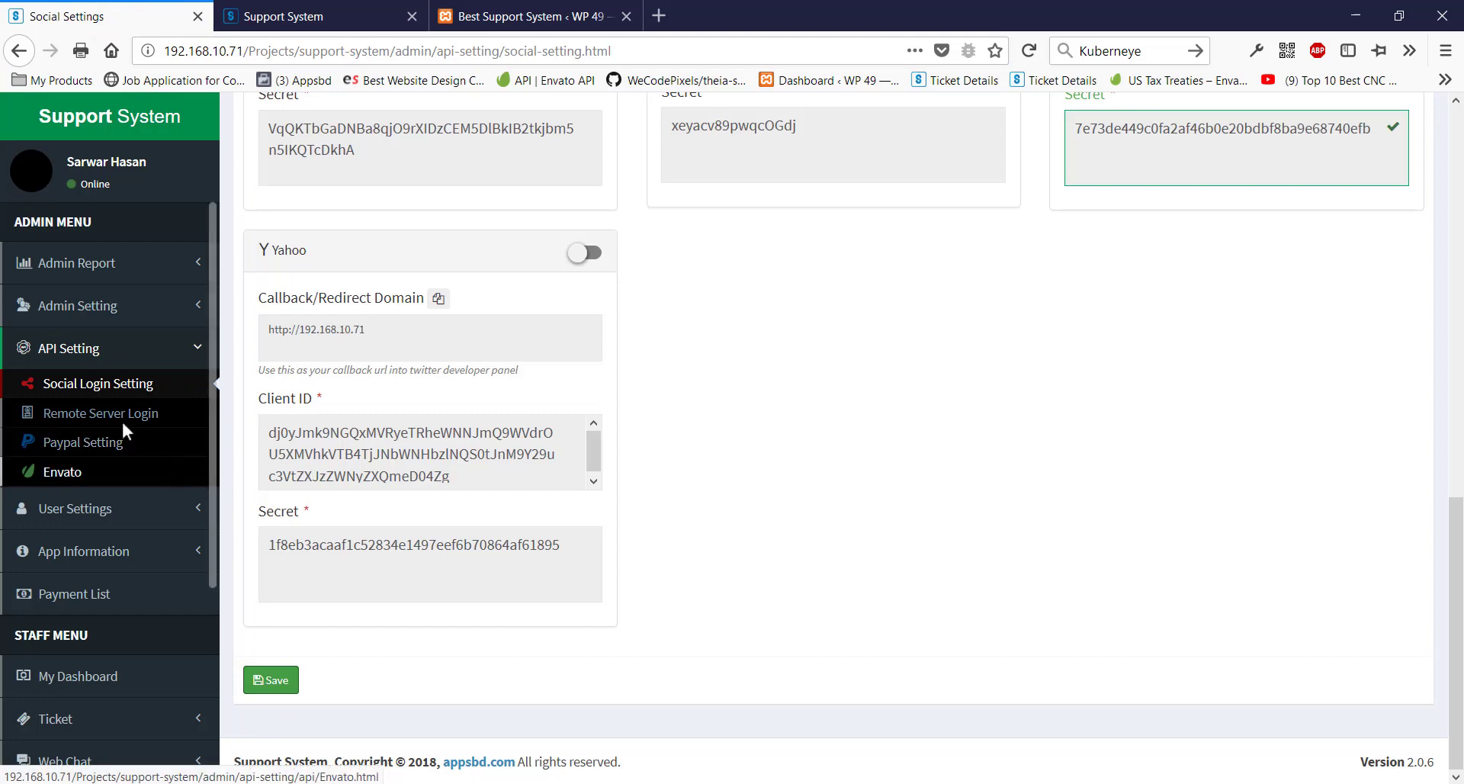
# Add a new remote server login named 'Login By WP'.
pyautogui.click(75, 412)
pyautogui.click(1266, 268)
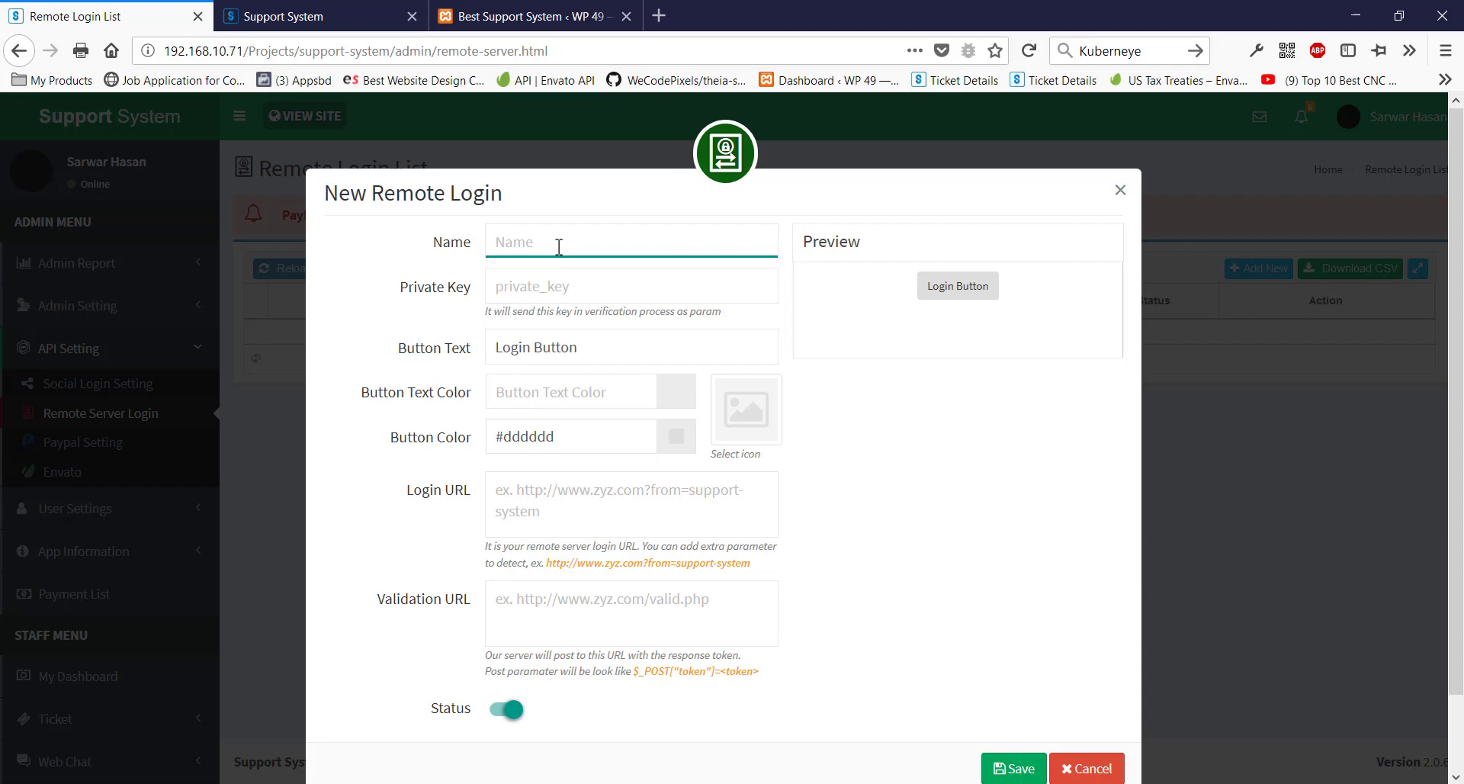
pyautogui.write('Login B')
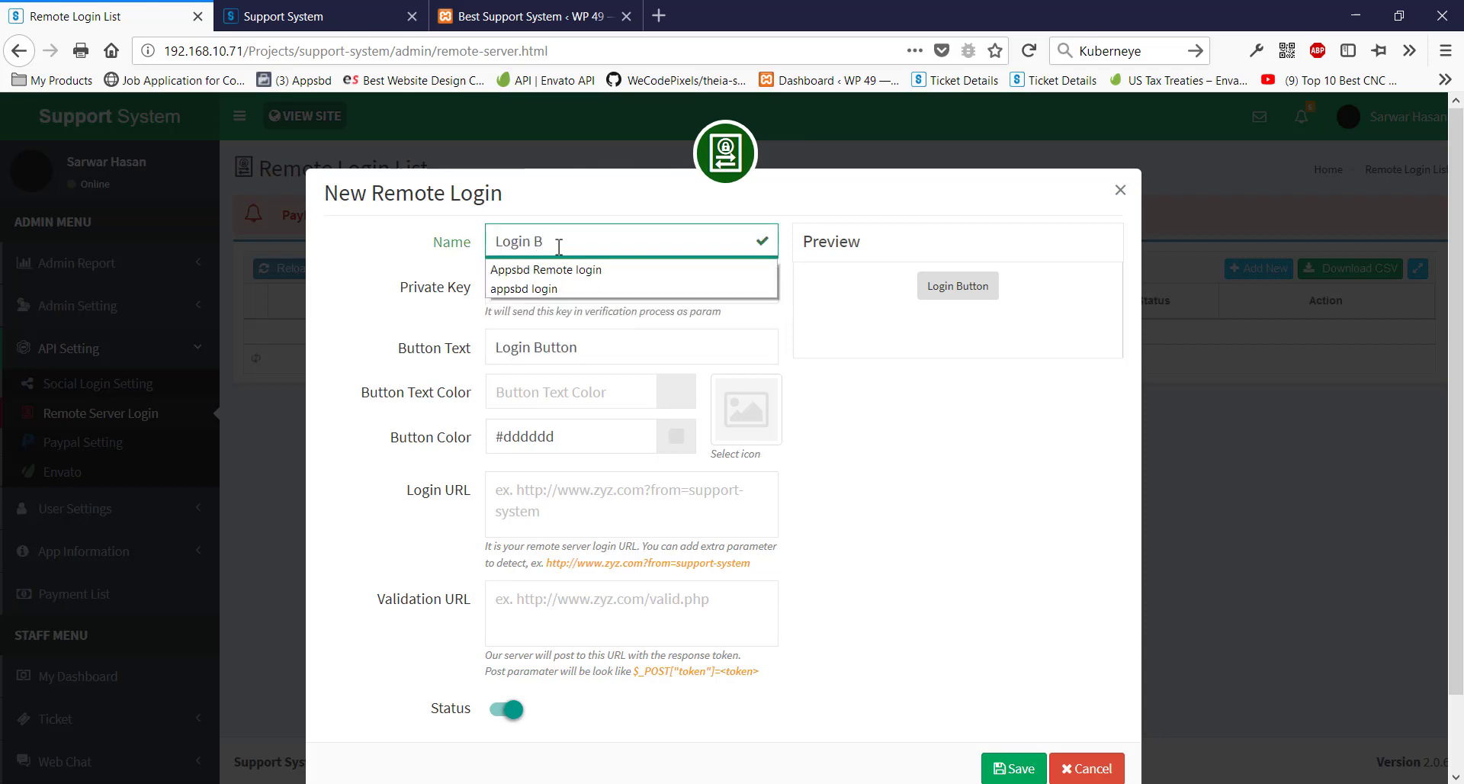
pyautogui.write('y WP')
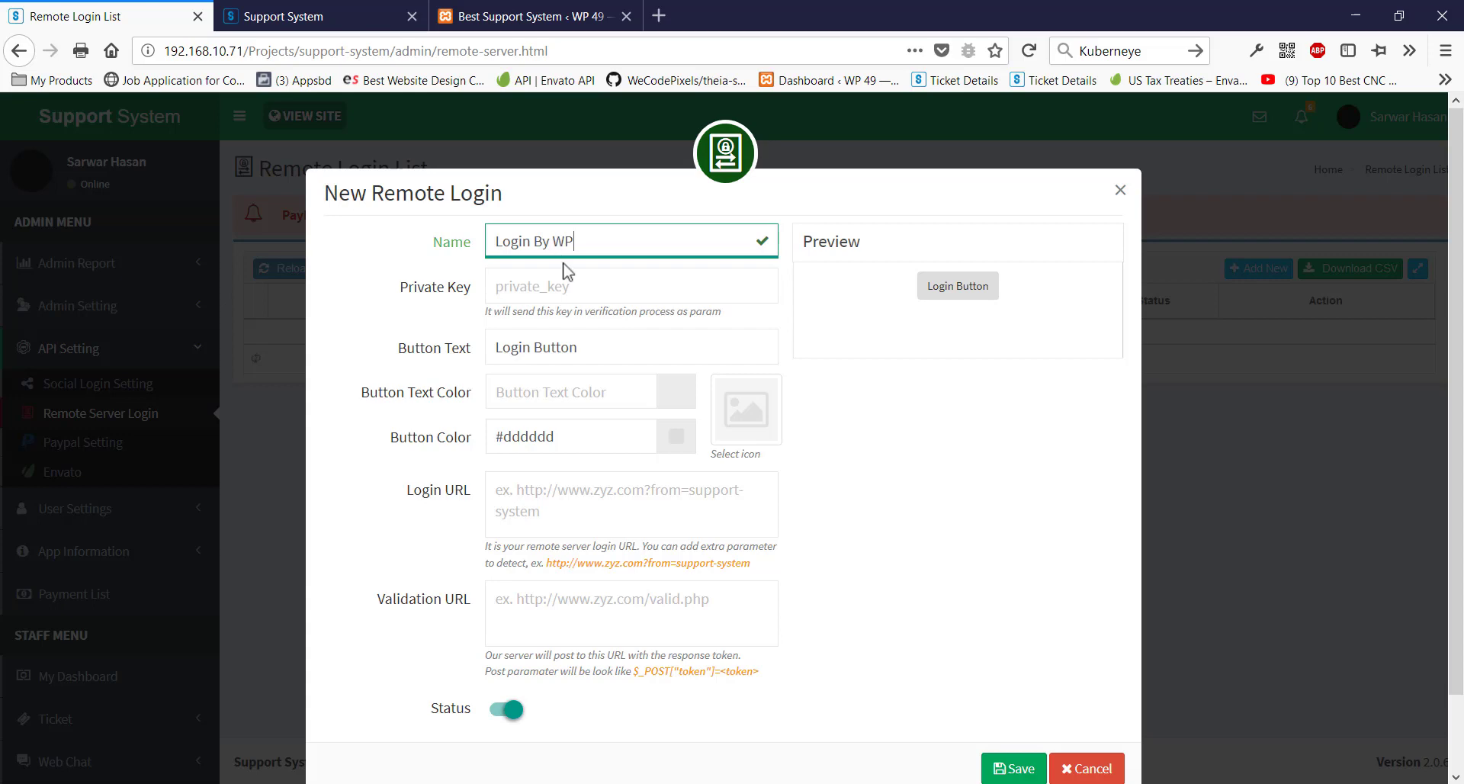
pyautogui.click(564, 284)
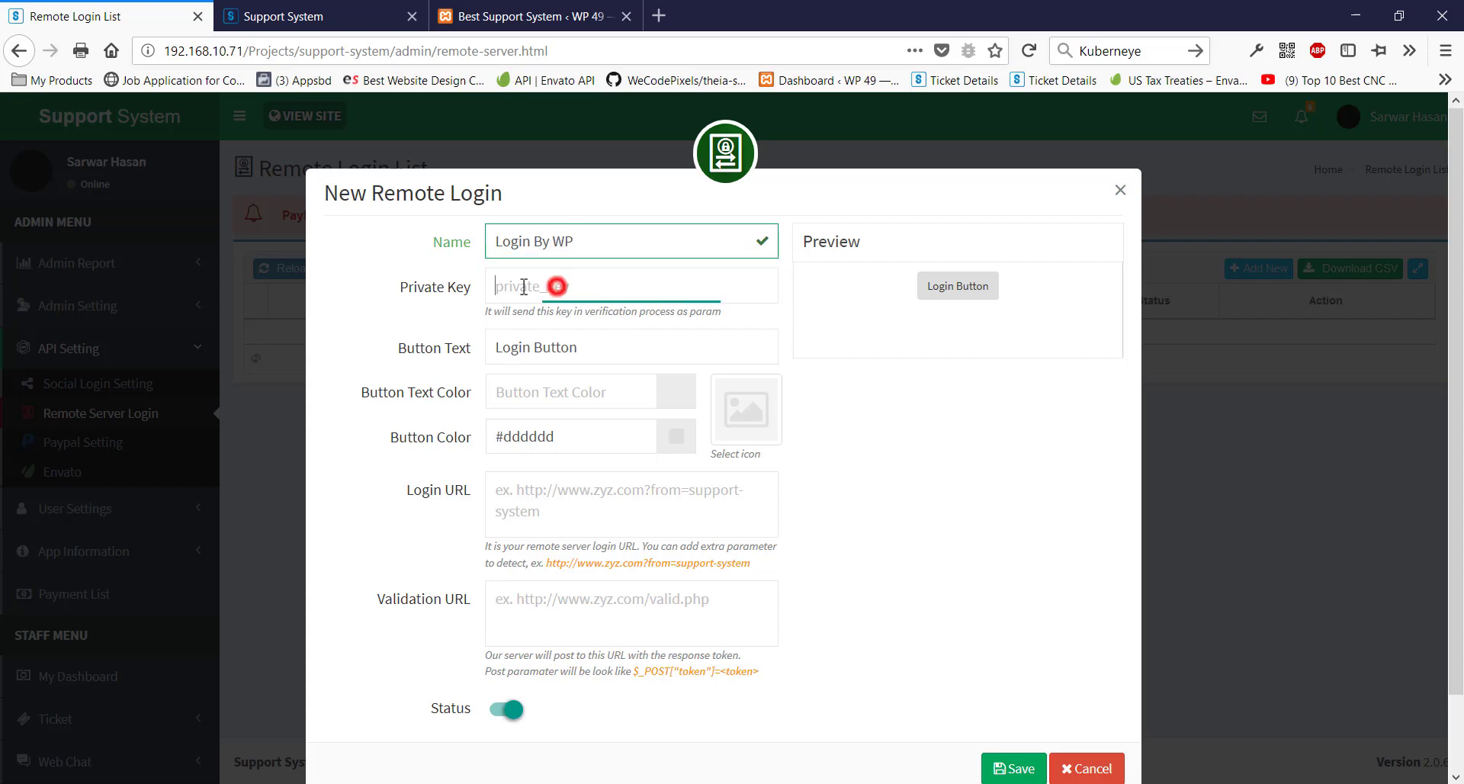
# Copy the private key from the WordPress plugin settings into the remote login's Private Key field.
pyautogui.click(556, 9)
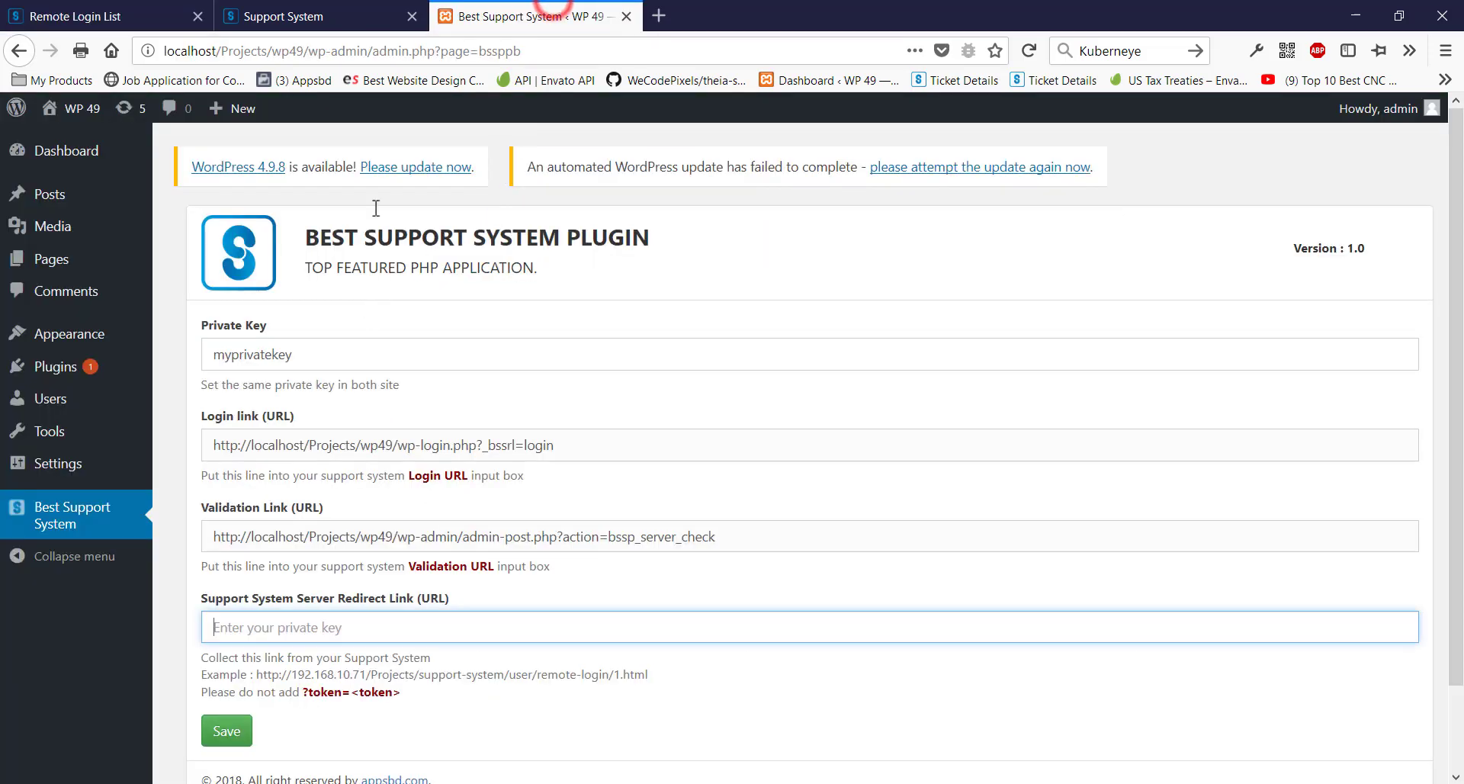
pyautogui.click(255, 355)
pyautogui.doubleClick(262, 354)
pyautogui.hotkey('ctrl', 'c')
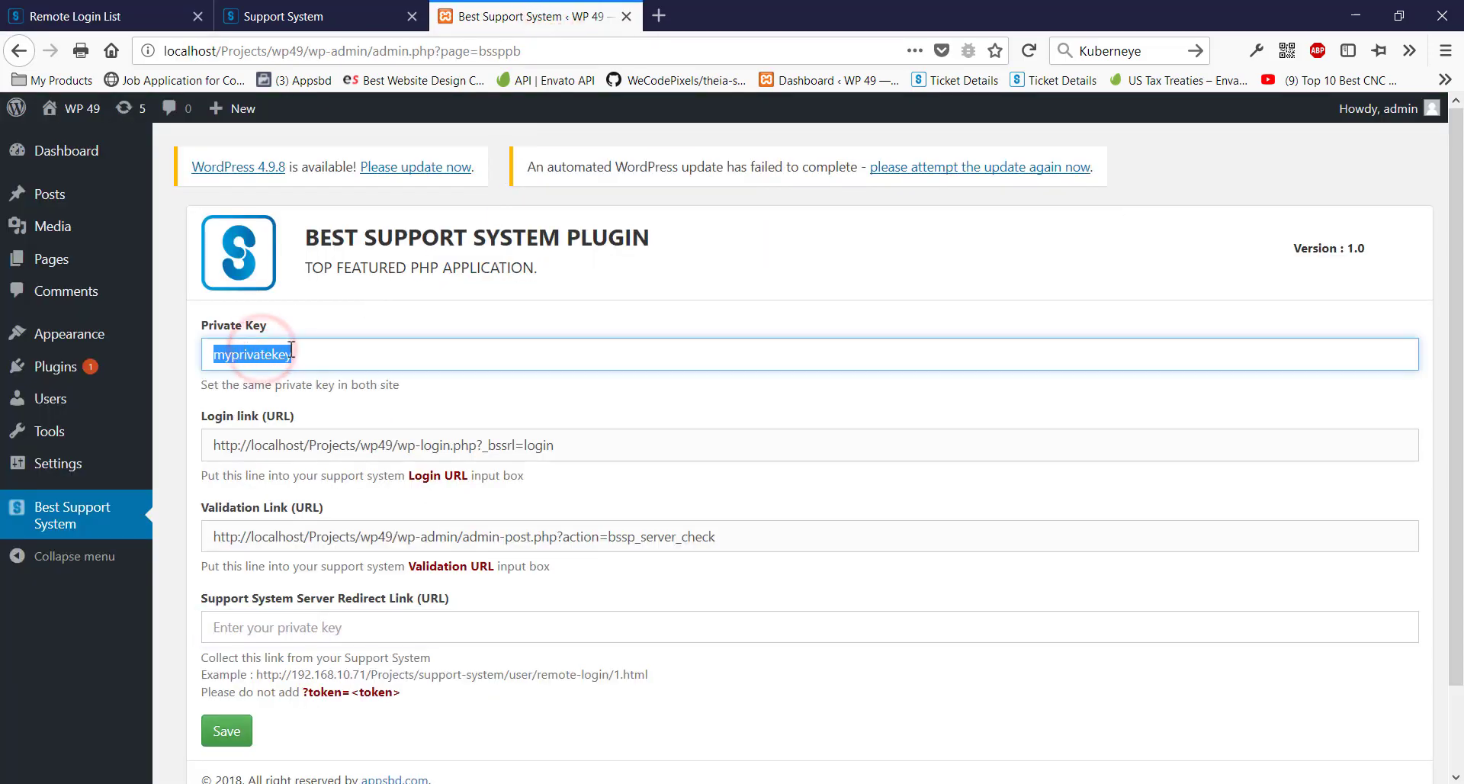
pyautogui.click(254, 10)
pyautogui.click(142, 29)
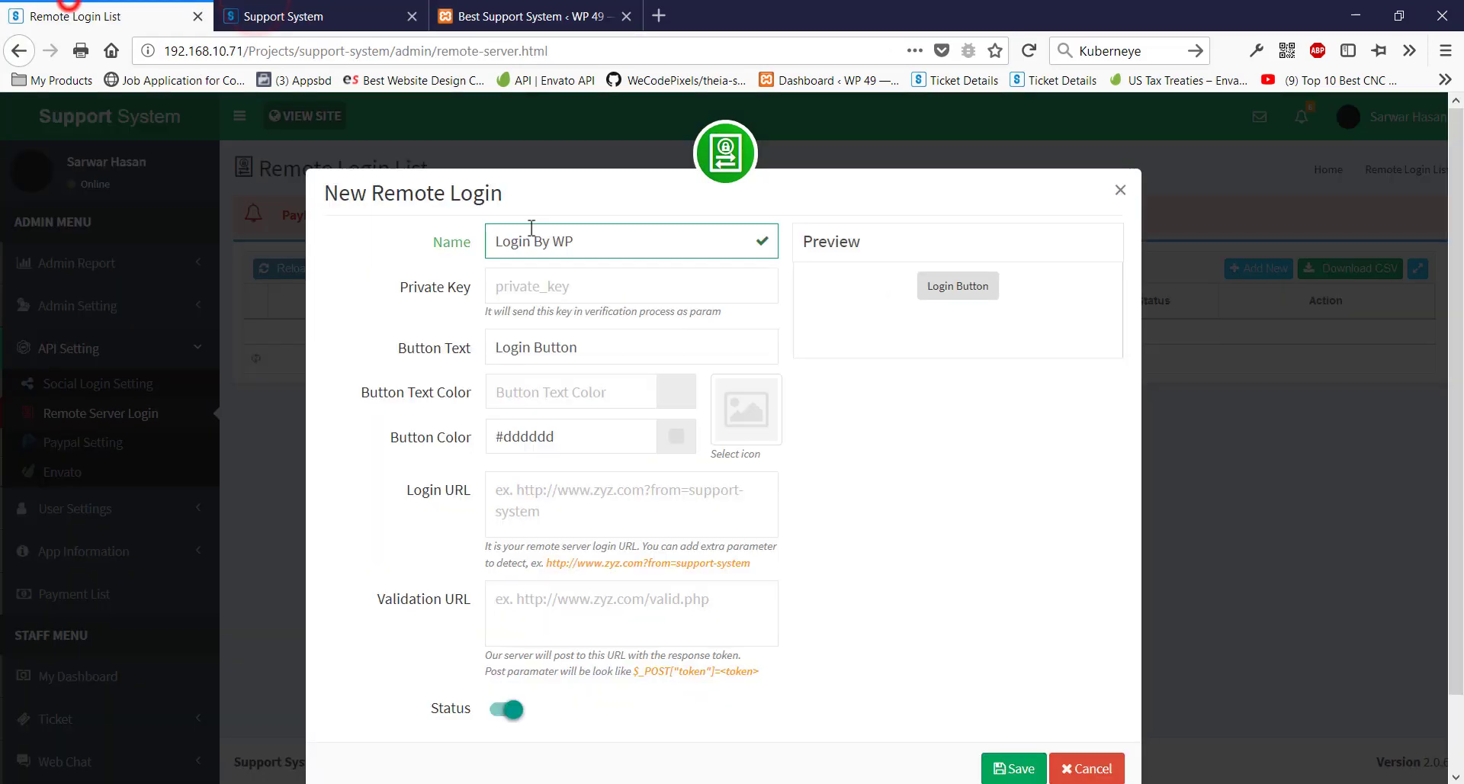
pyautogui.click(536, 290)
pyautogui.hotkey('ctrl', 'v')
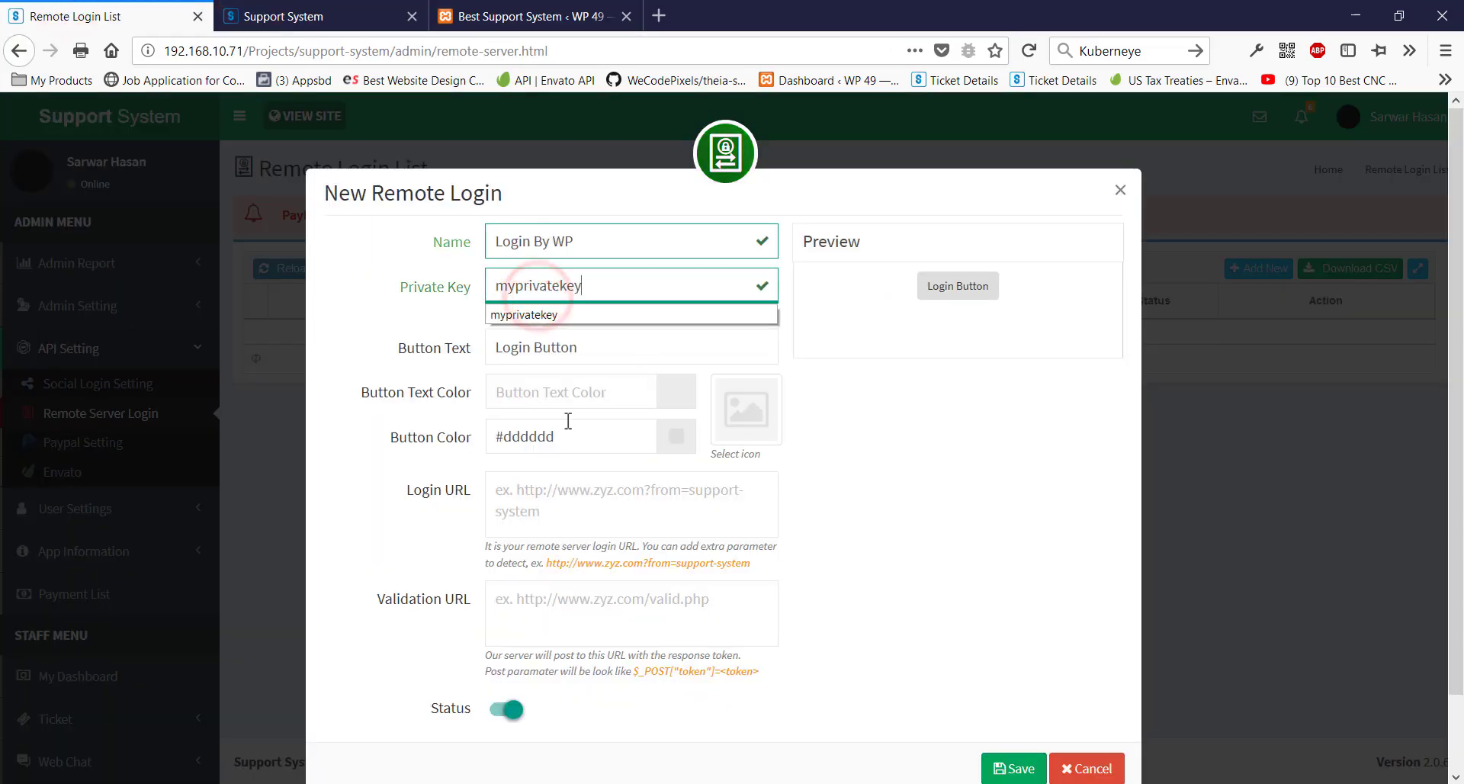
# Replace the default button text with 'Login Using WP'.
pyautogui.click(422, 319)
pyautogui.click(581, 347)
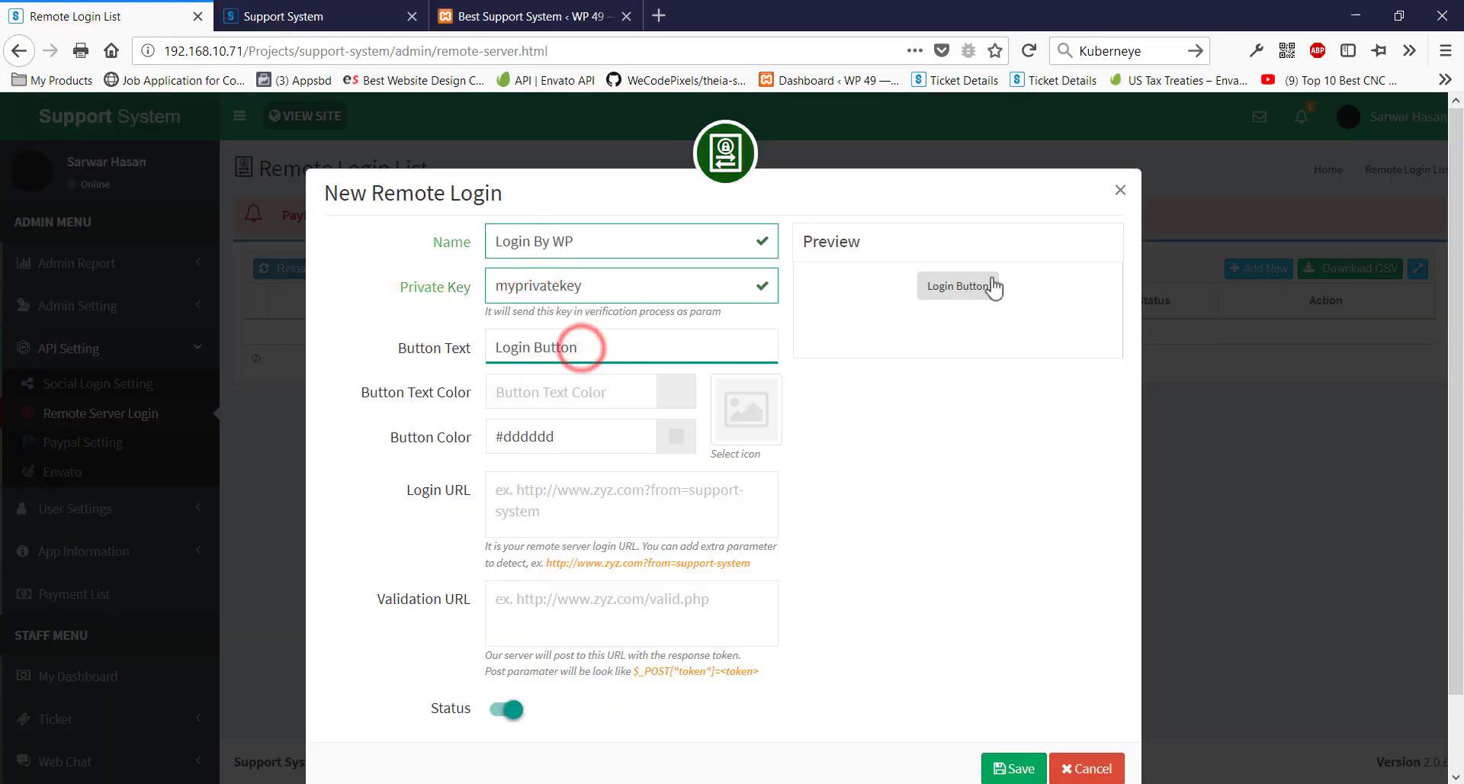
pyautogui.tripleClick(608, 350)
pyautogui.write('Login Usin')
pyautogui.press('BackSpace')
pyautogui.press('BackSpace')
pyautogui.press('BackSpace')
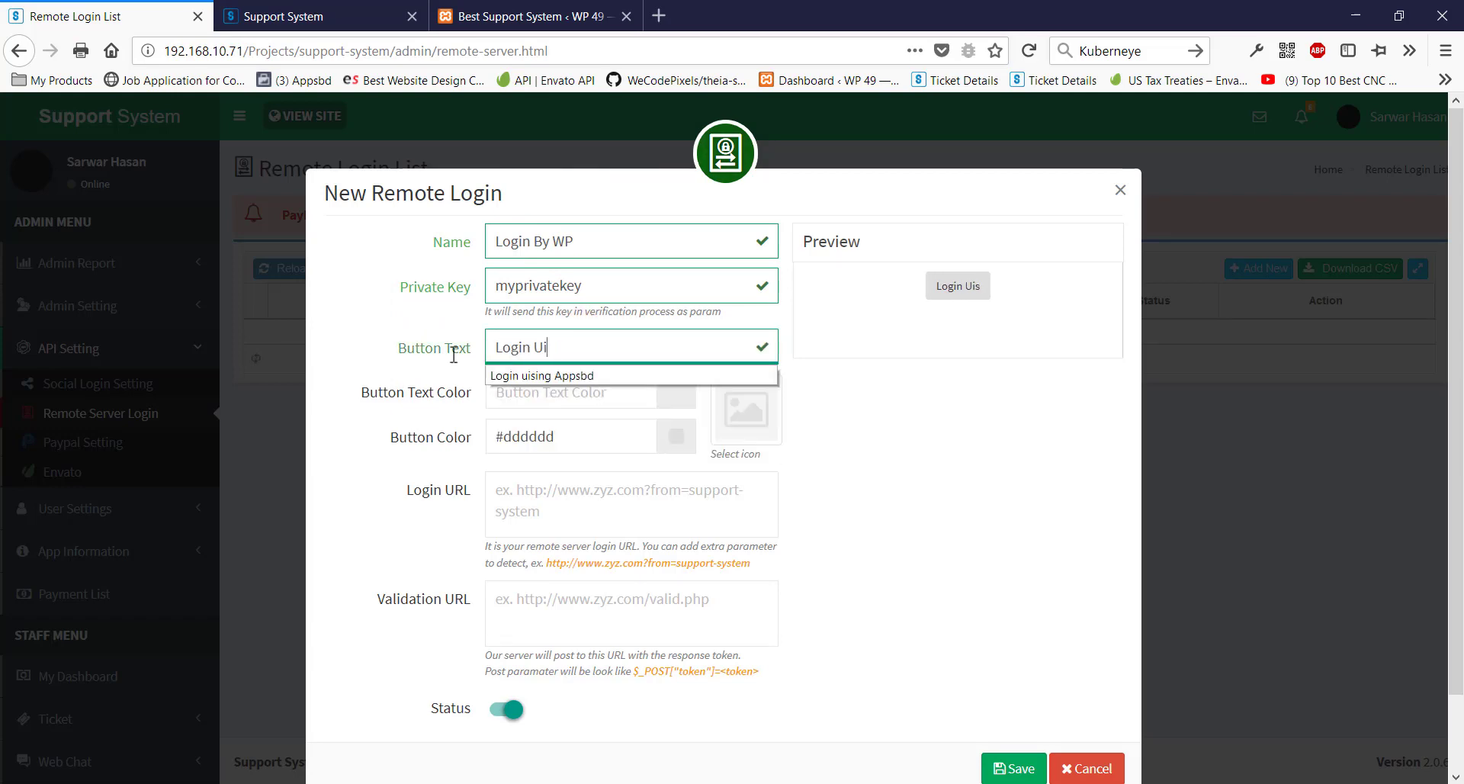
pyautogui.write('sing')
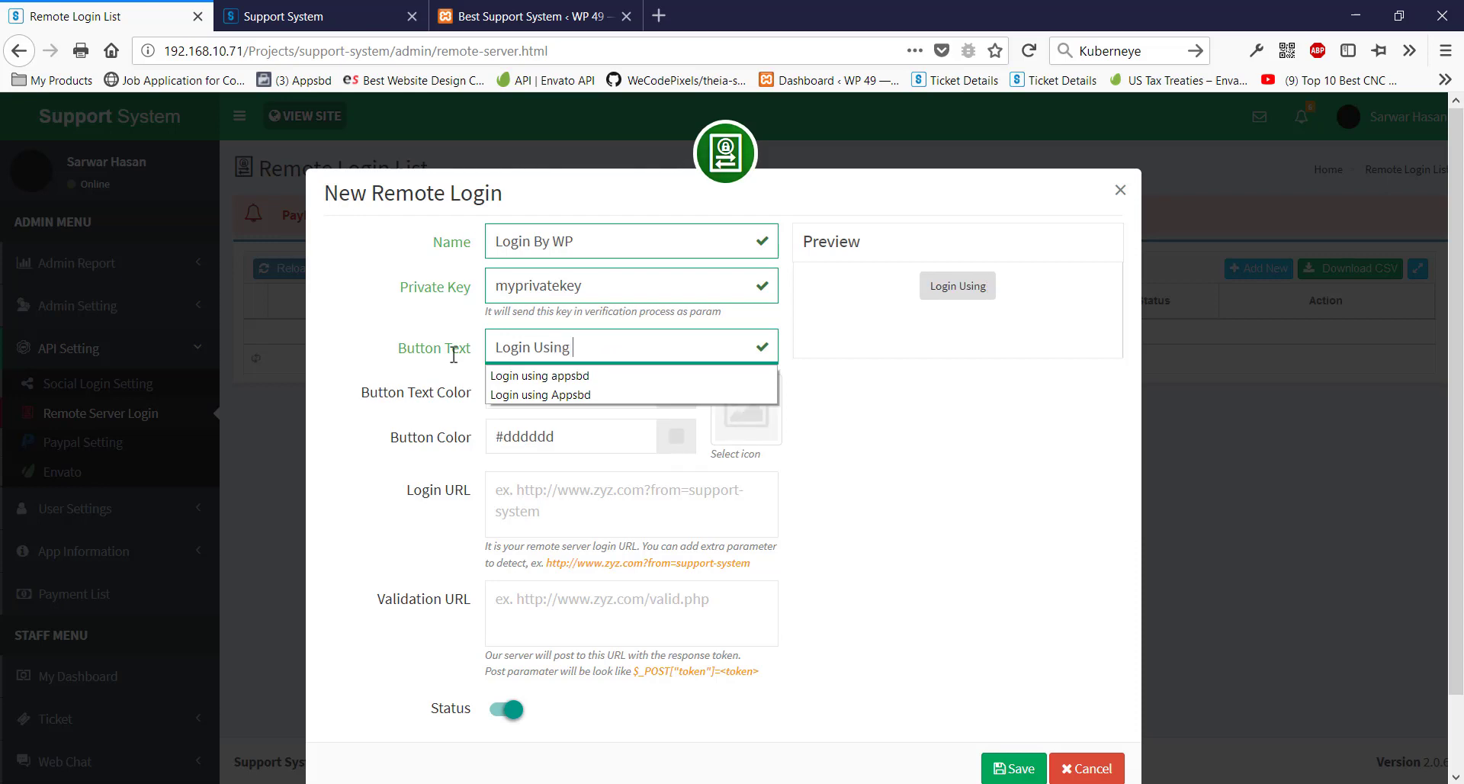
pyautogui.write(' WE')
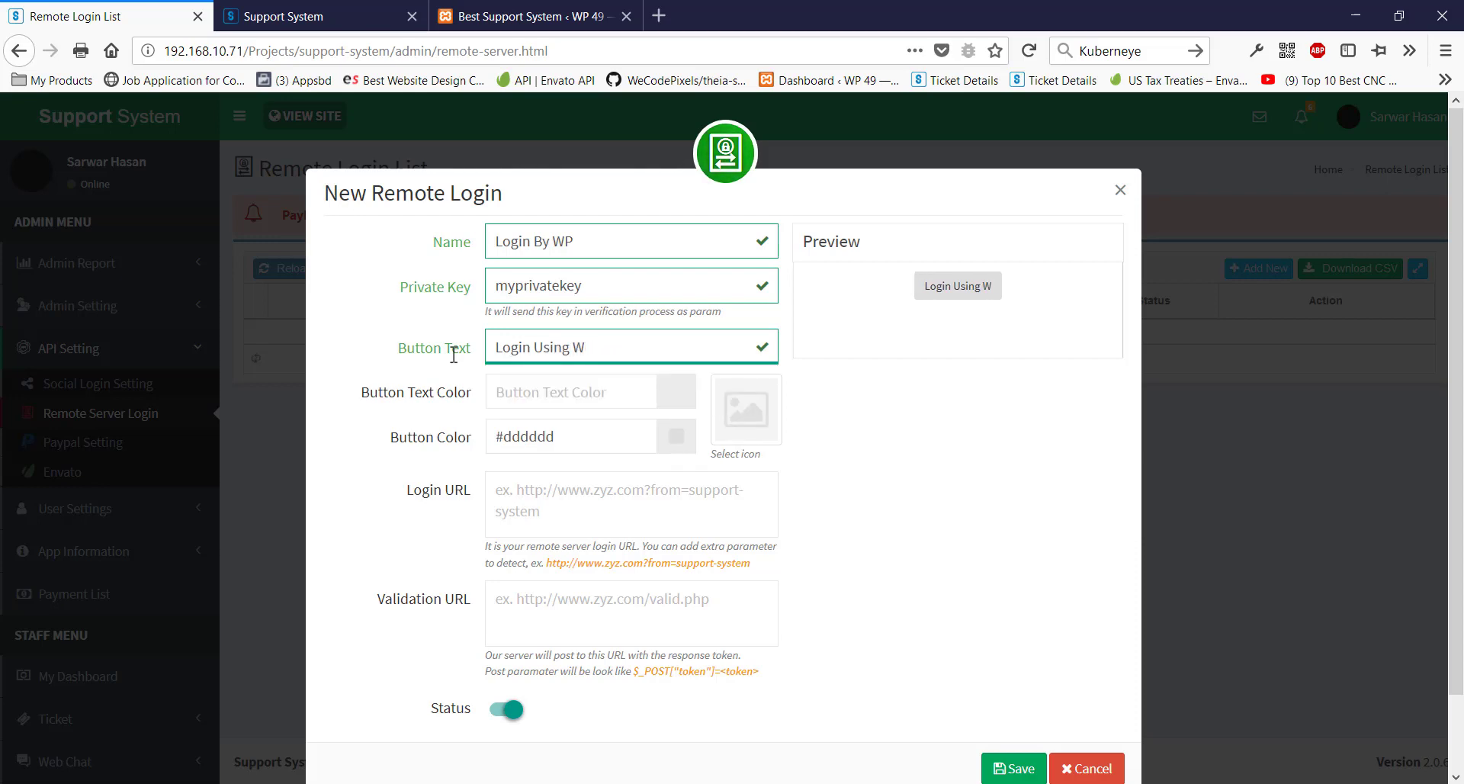
# Try colours for the button text in the colour picker, landing on blue #1ca4d1.
pyautogui.click(540, 394)
pyautogui.click(645, 456)
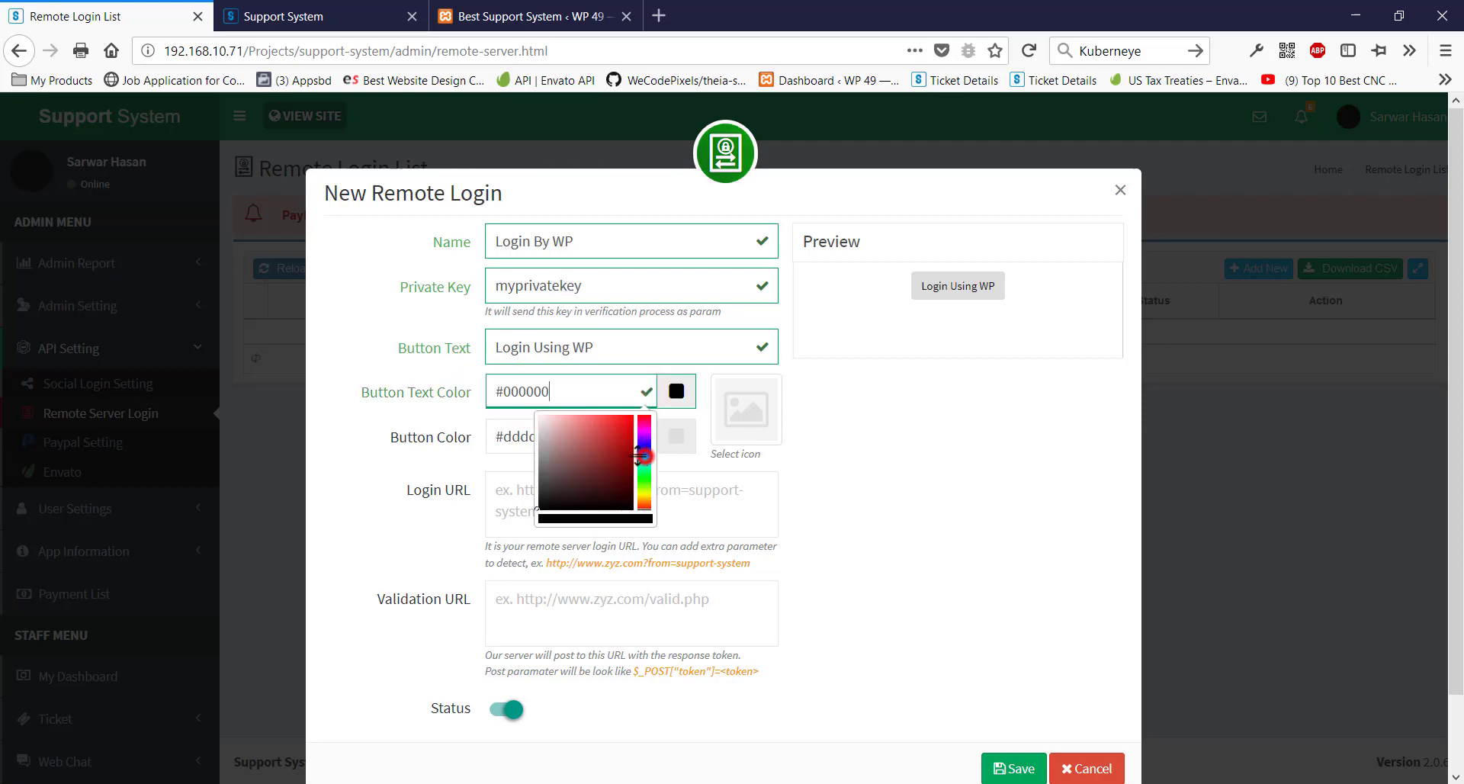
pyautogui.click(646, 461)
pyautogui.click(612, 456)
pyautogui.click(645, 472)
pyautogui.click(642, 458)
pyautogui.click(620, 431)
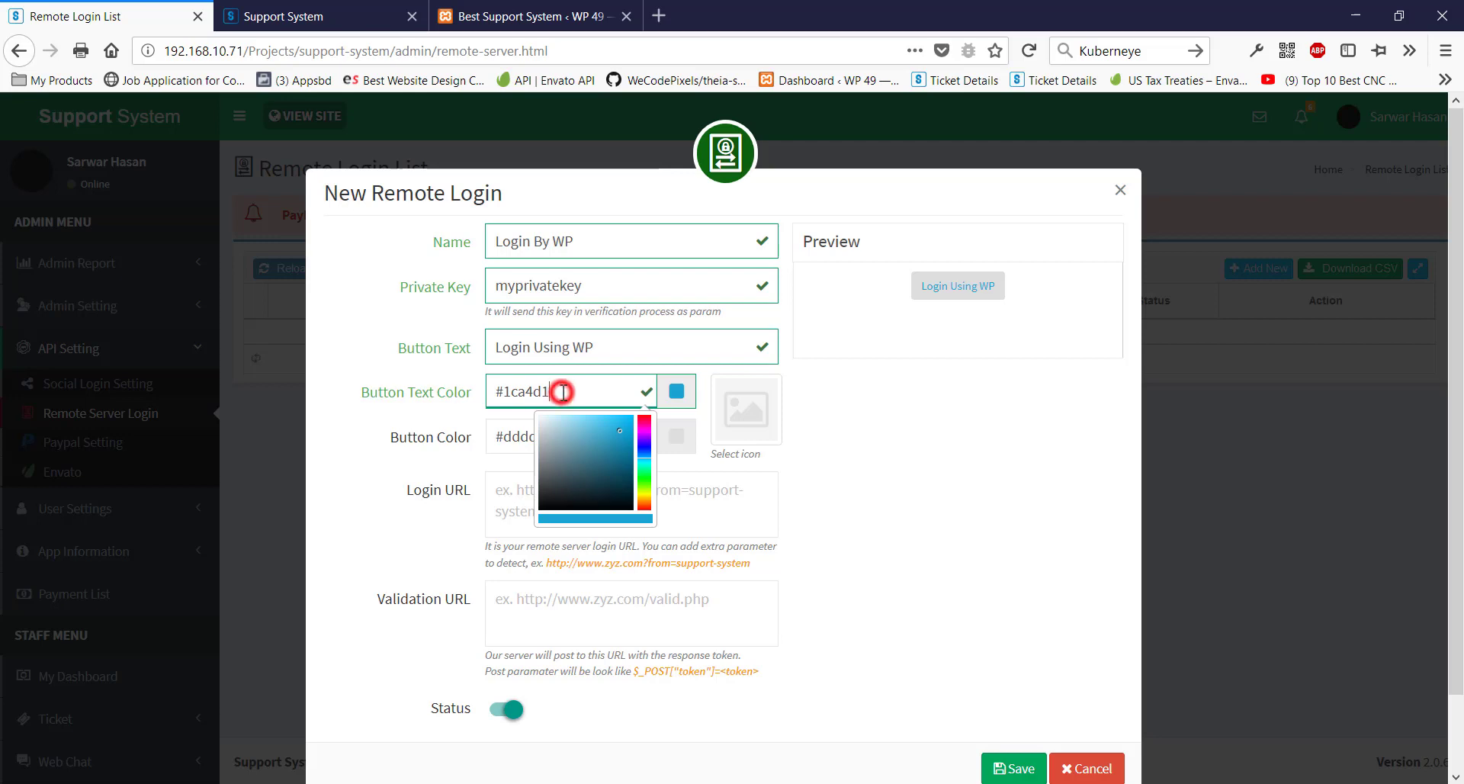
# Set the button colour to teal #34d4b8 and the button text colour to #ffffff.
pyautogui.click(696, 409)
pyautogui.click(611, 438)
pyautogui.moveTo(626, 475)
pyautogui.mouseDown()
pyautogui.moveTo(532, 461)
pyautogui.moveTo(602, 503)
pyautogui.moveTo(555, 543)
pyautogui.moveTo(560, 508)
pyautogui.moveTo(626, 499)
pyautogui.moveTo(610, 475)
pyautogui.mouseUp()
pyautogui.click(642, 509)
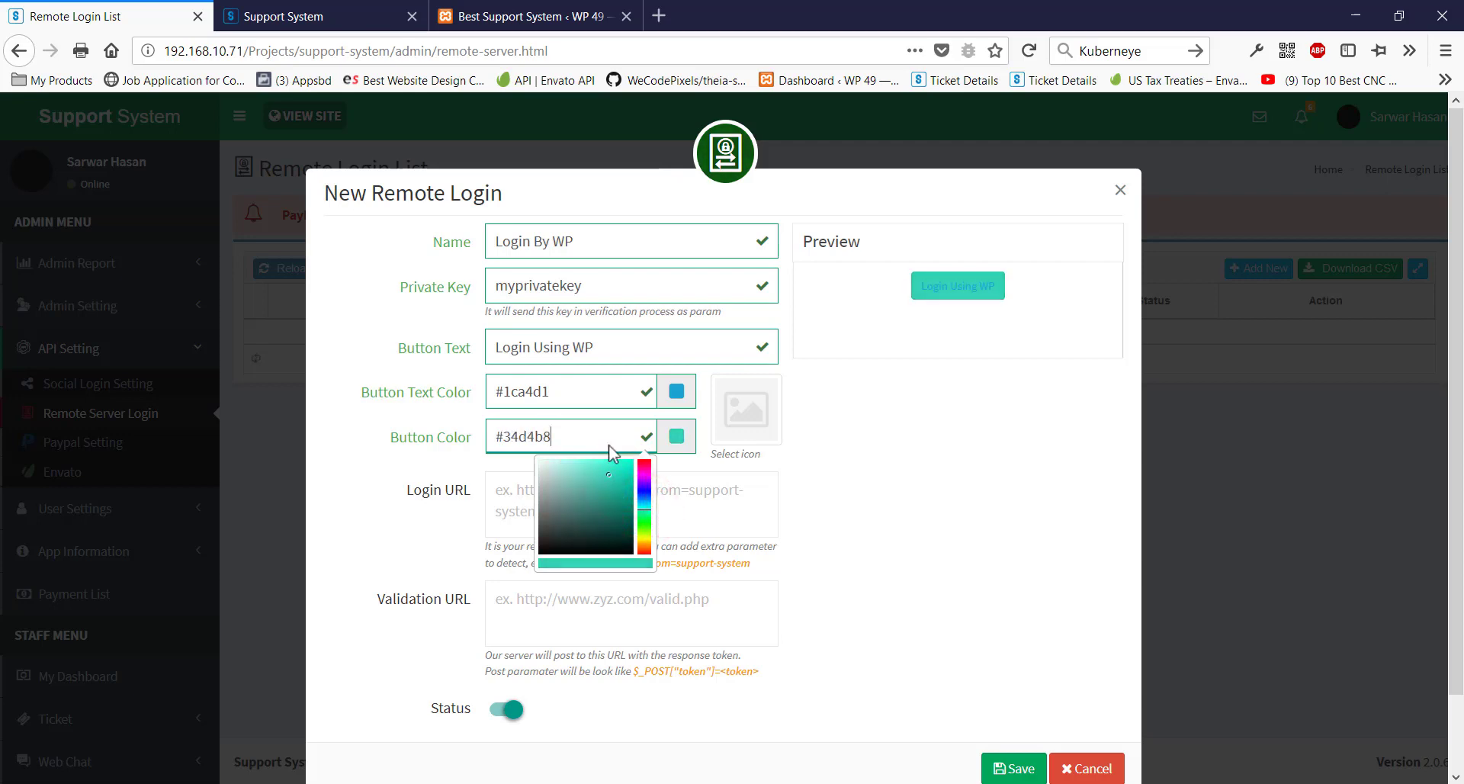
pyautogui.click(675, 393)
pyautogui.doubleClick(610, 392)
pyautogui.write('ffffff')
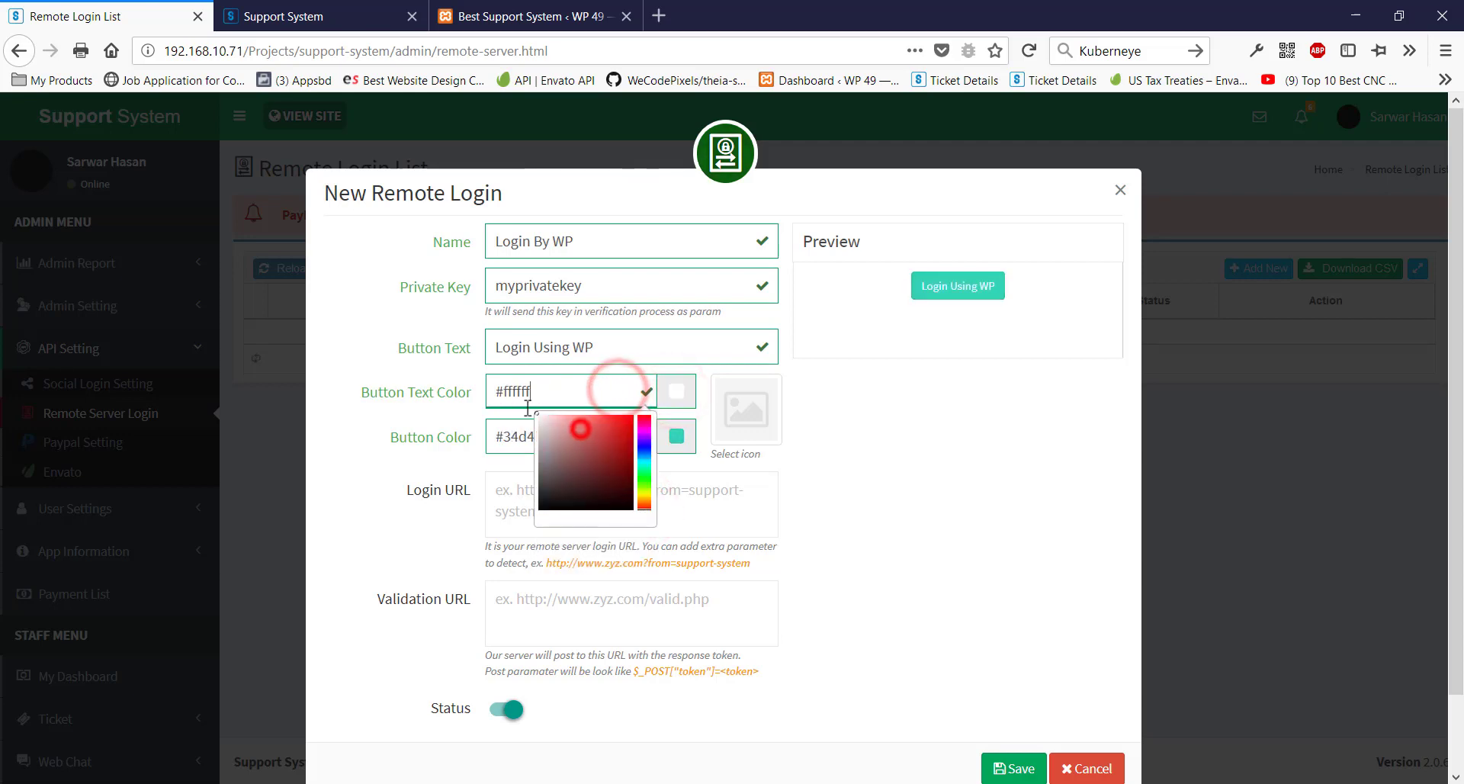
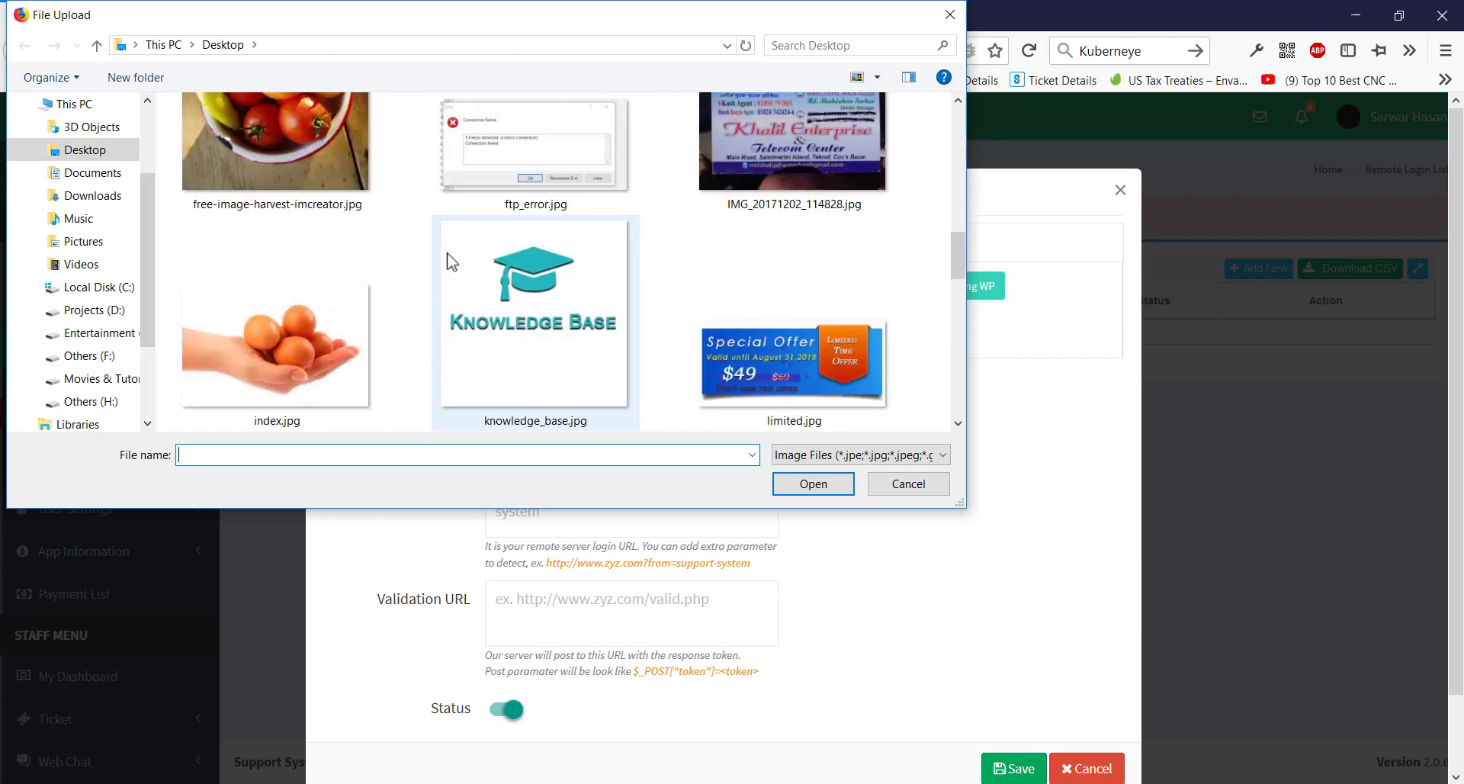
# Make free-image-harvest-imcreator.jpg the login button icon, replacing the knowledge_base.jpg choice.
pyautogui.scroll(-10, 510, 305)
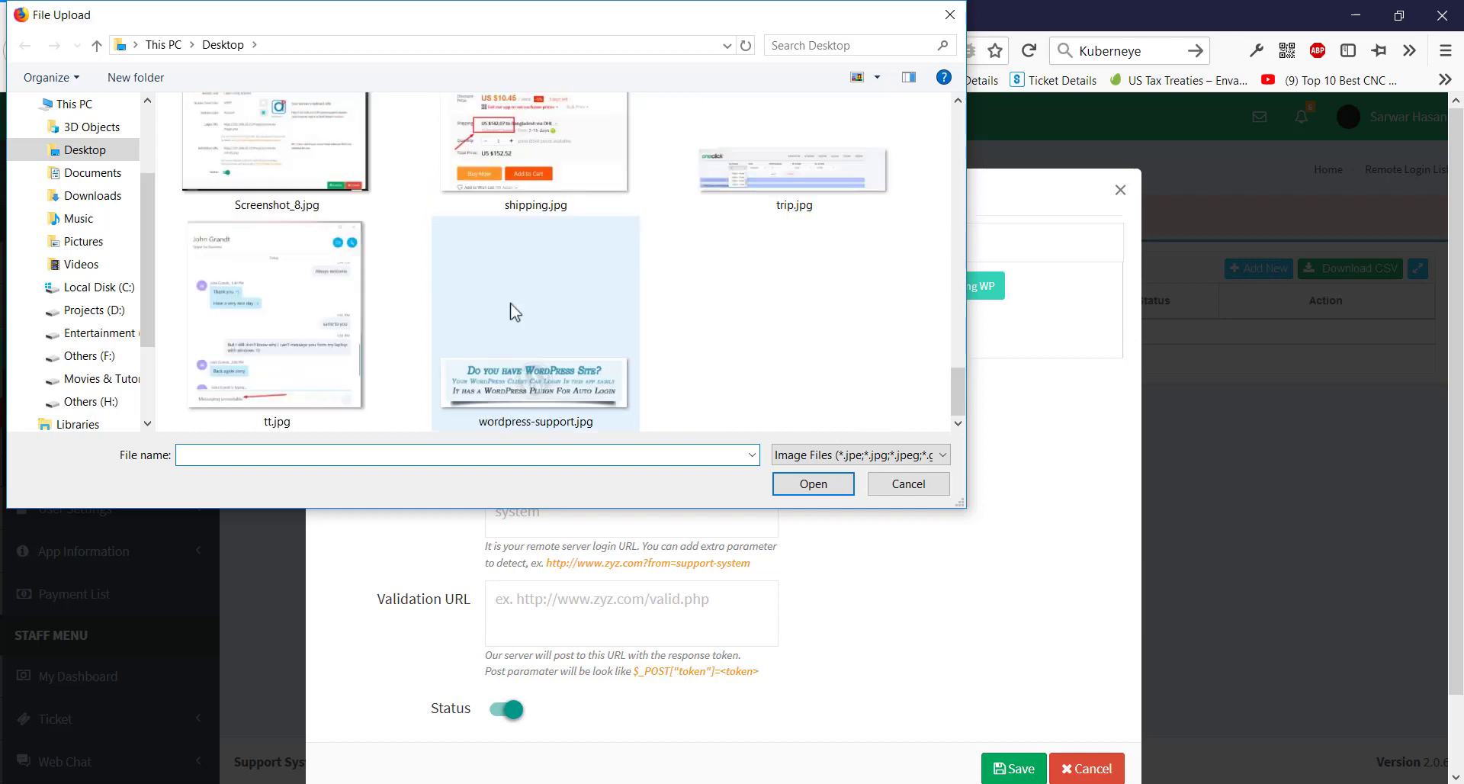
pyautogui.scroll(15, 510, 304)
pyautogui.scroll(3, 511, 302)
pyautogui.scroll(-6, 509, 304)
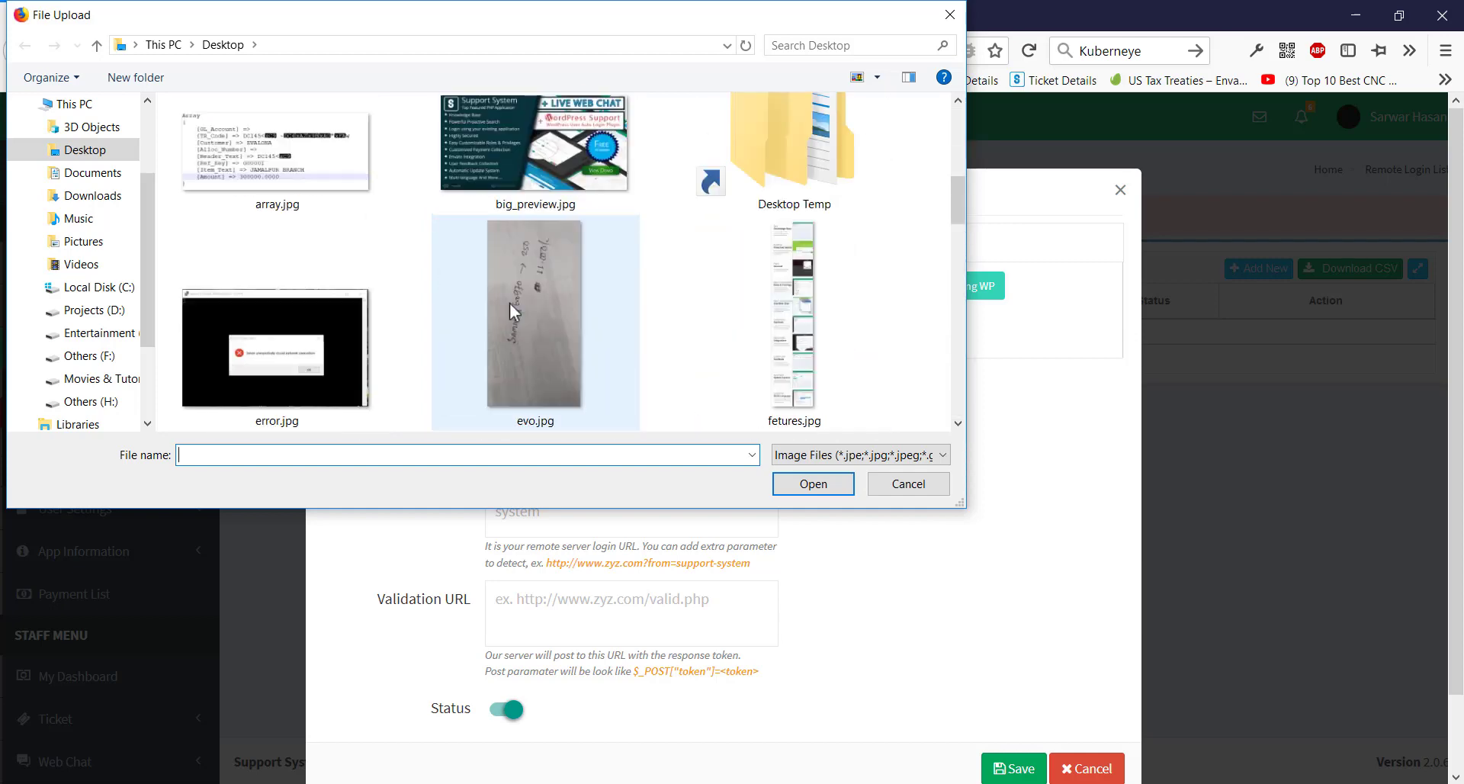
pyautogui.doubleClick(551, 299)
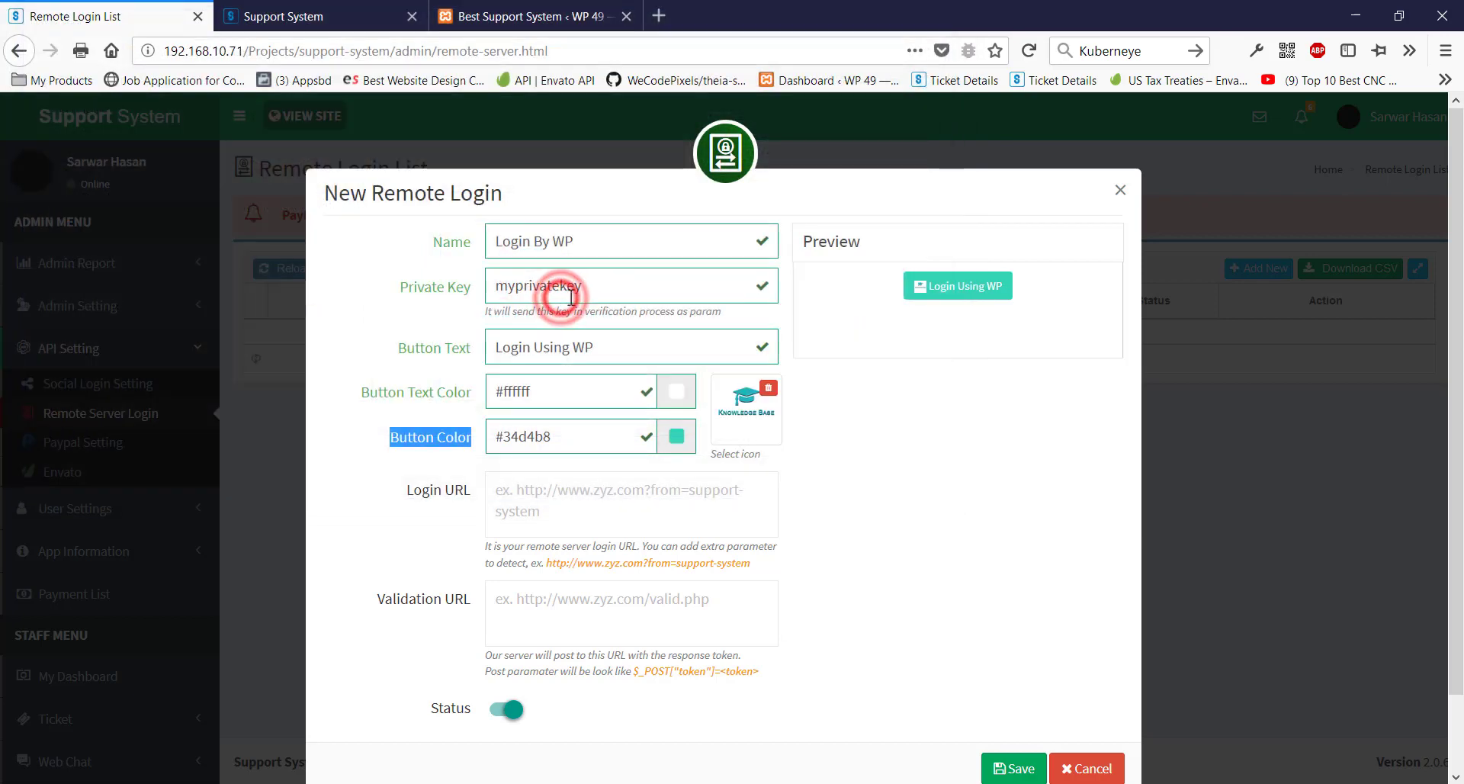
pyautogui.click(769, 389)
pyautogui.click(752, 409)
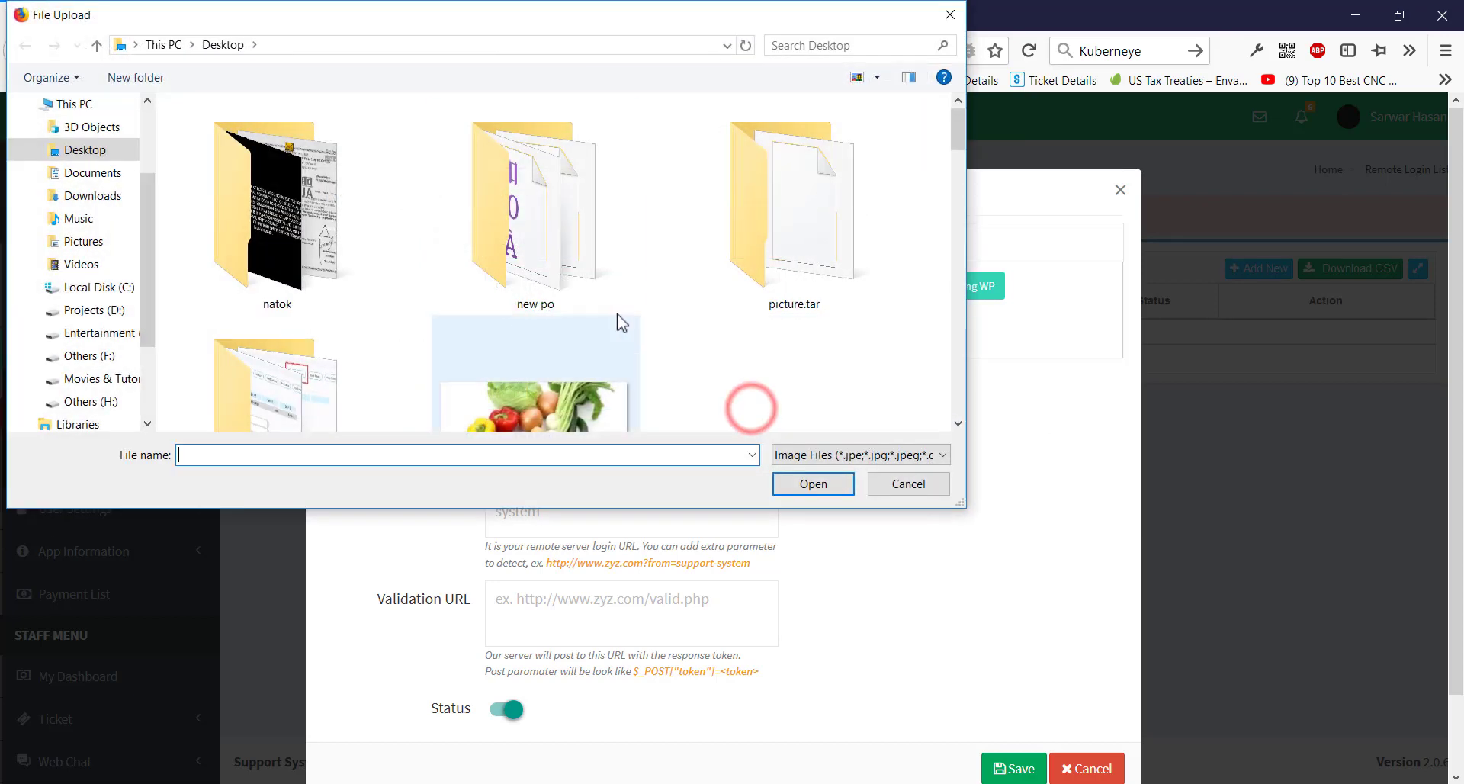
pyautogui.scroll(-2, 602, 347)
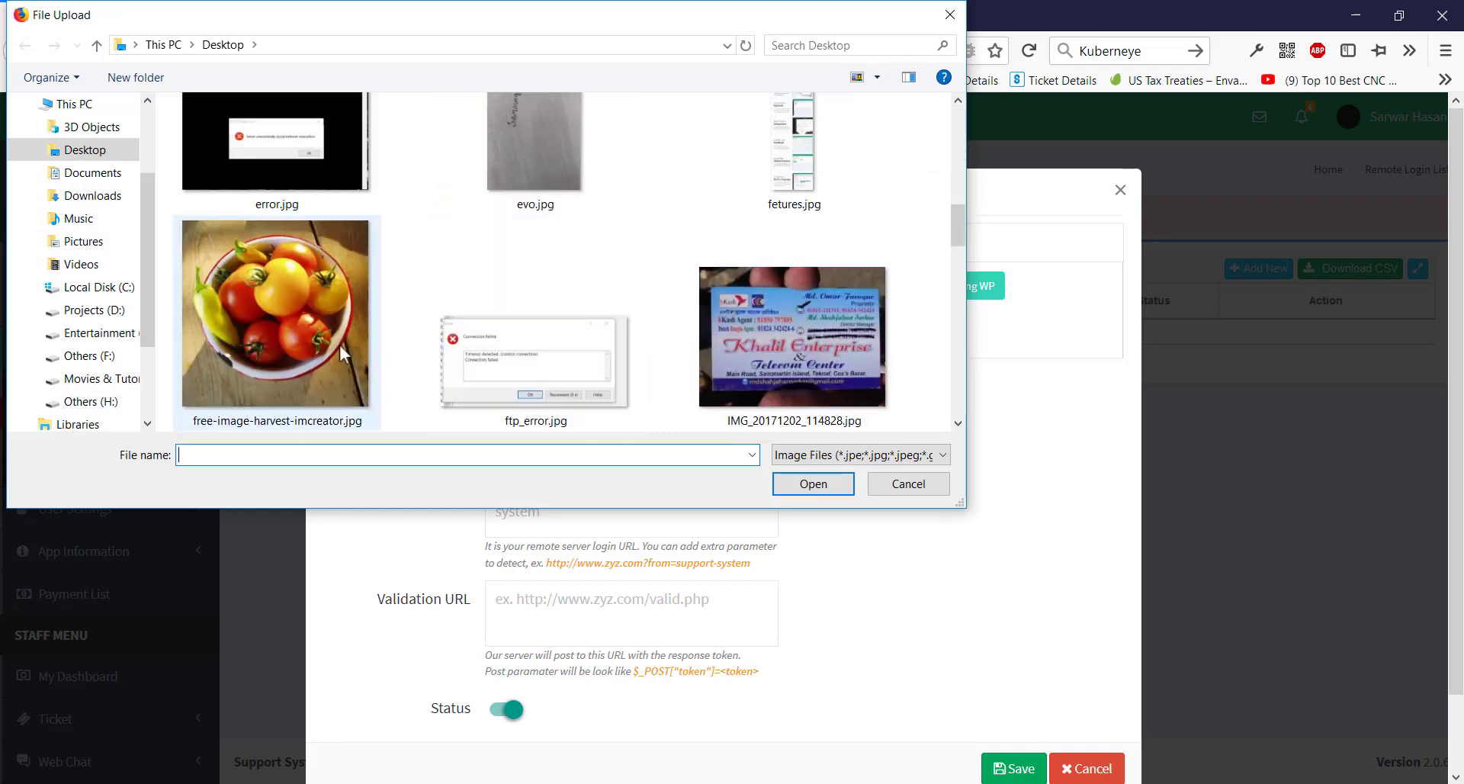
pyautogui.click(295, 331)
pyautogui.doubleClick(295, 331)
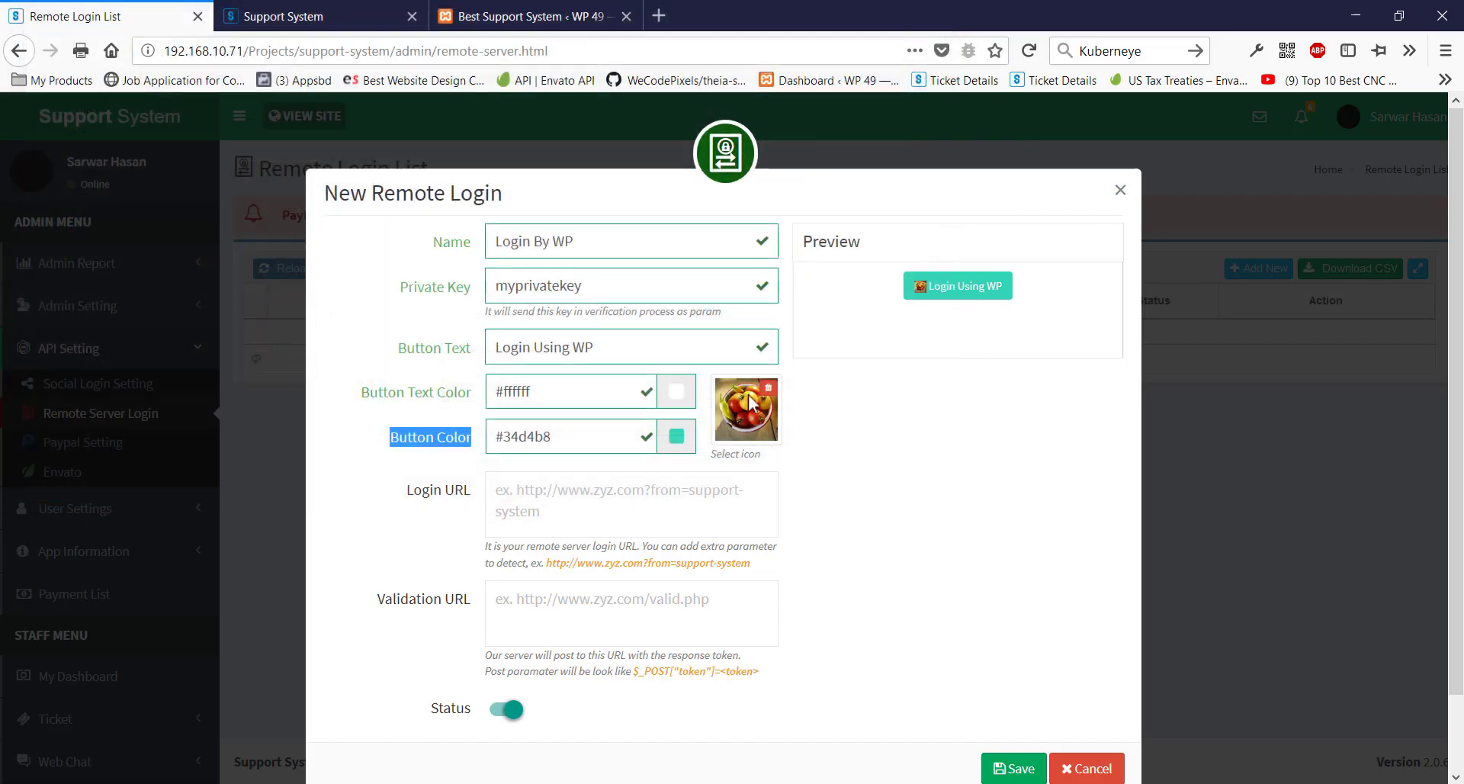
# Bring up the WordPress Best Support System plugin settings page.
pyautogui.scroll(-1, 541, 477)
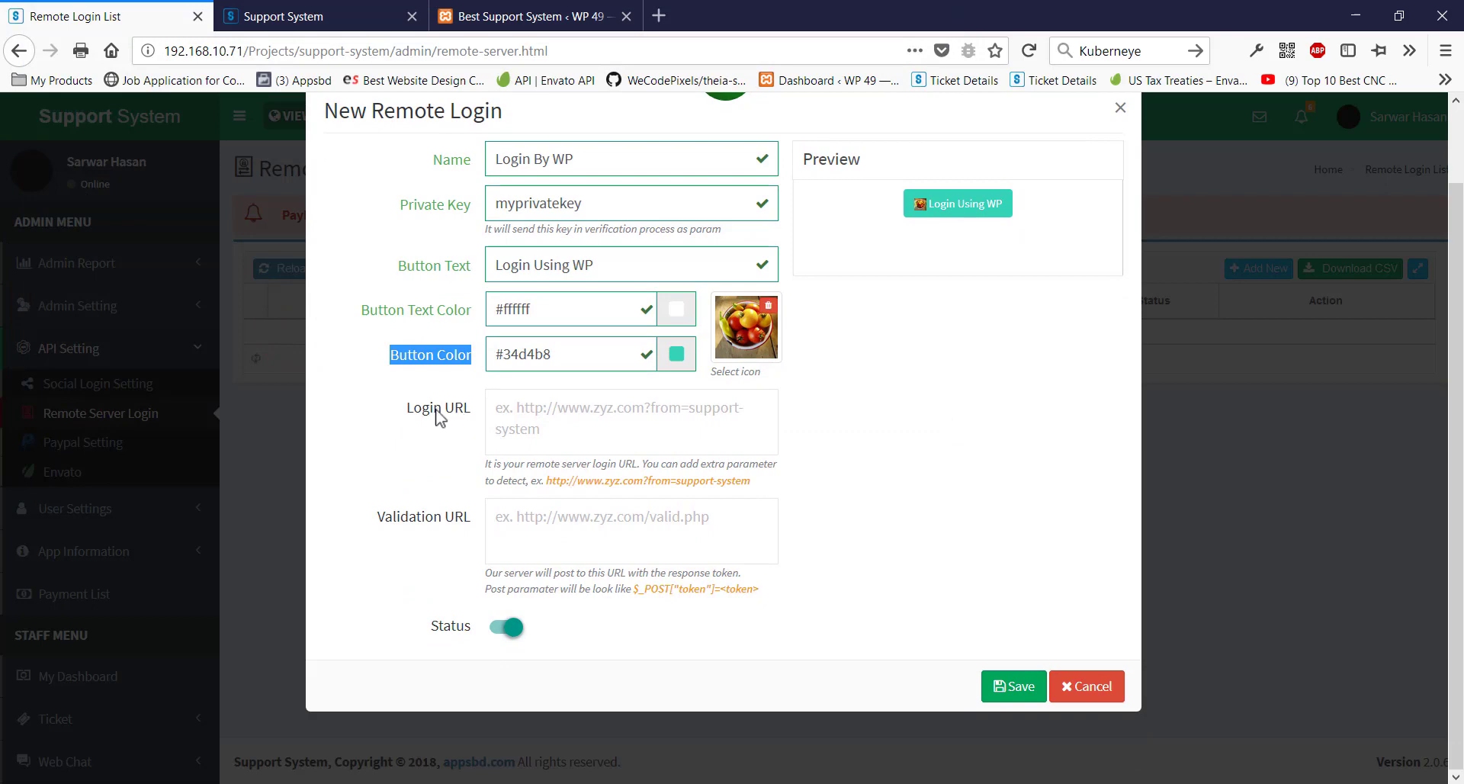
pyautogui.click(524, 421)
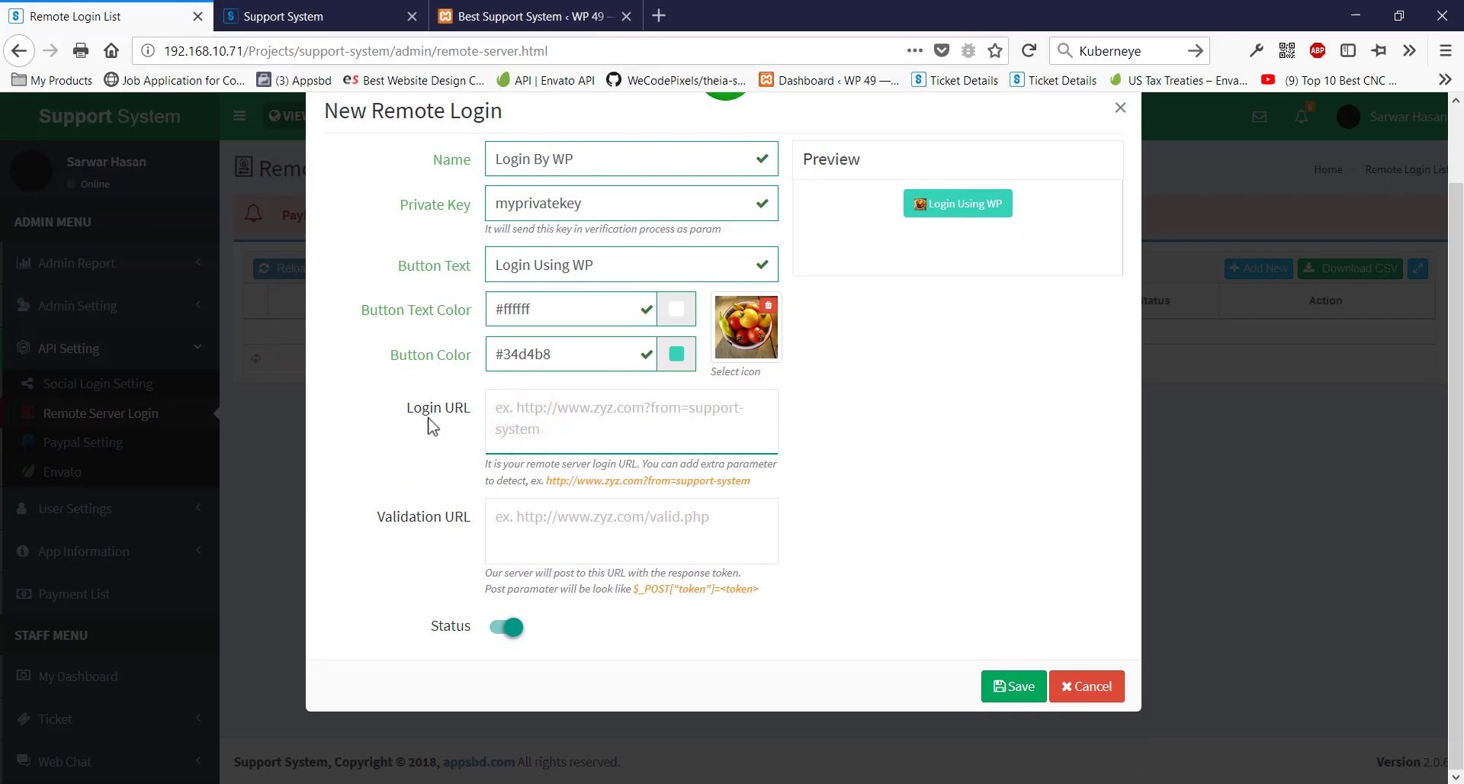
pyautogui.click(543, 11)
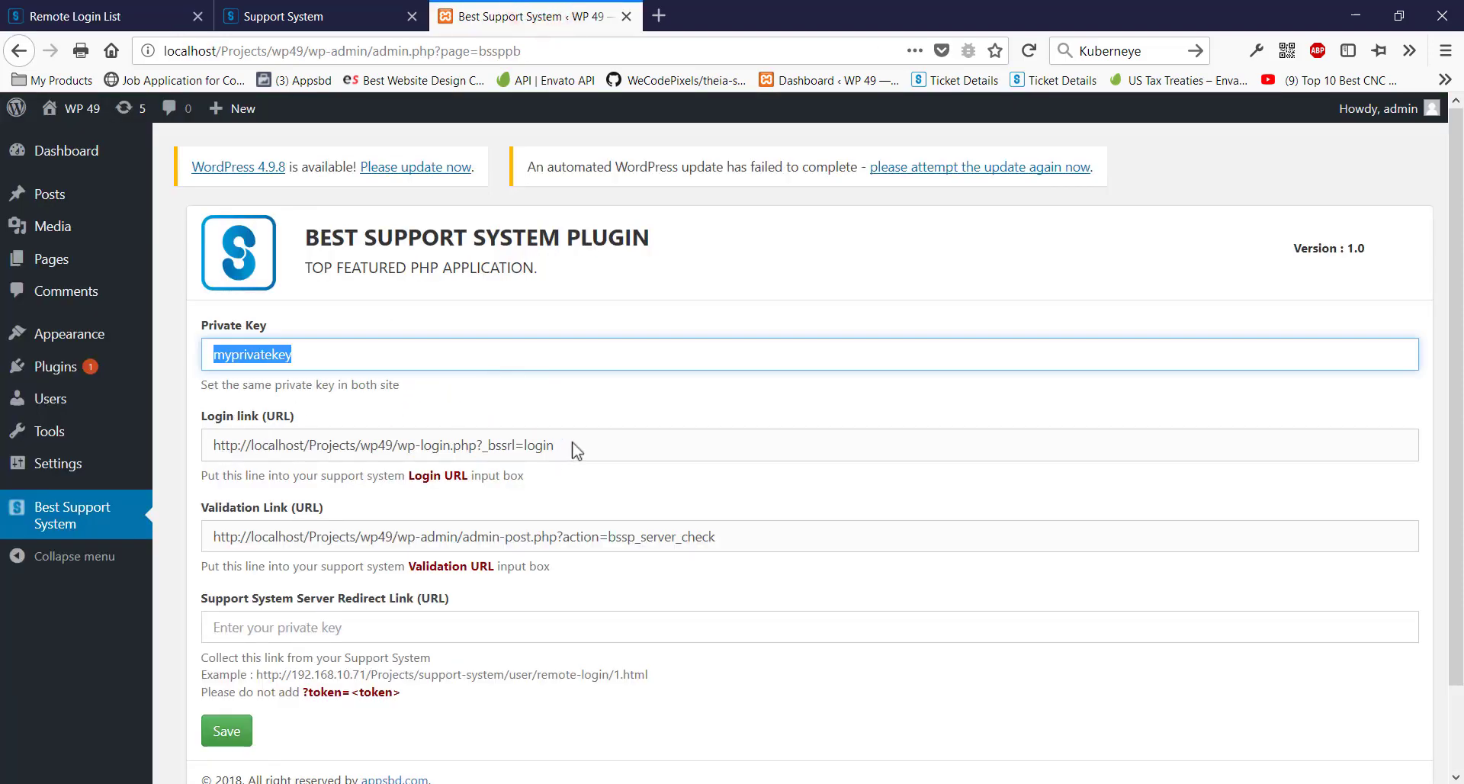
# Copy the plugin's Login link URL and return to the New Remote Login form.
pyautogui.moveTo(576, 450); pyautogui.dragTo(210, 460)
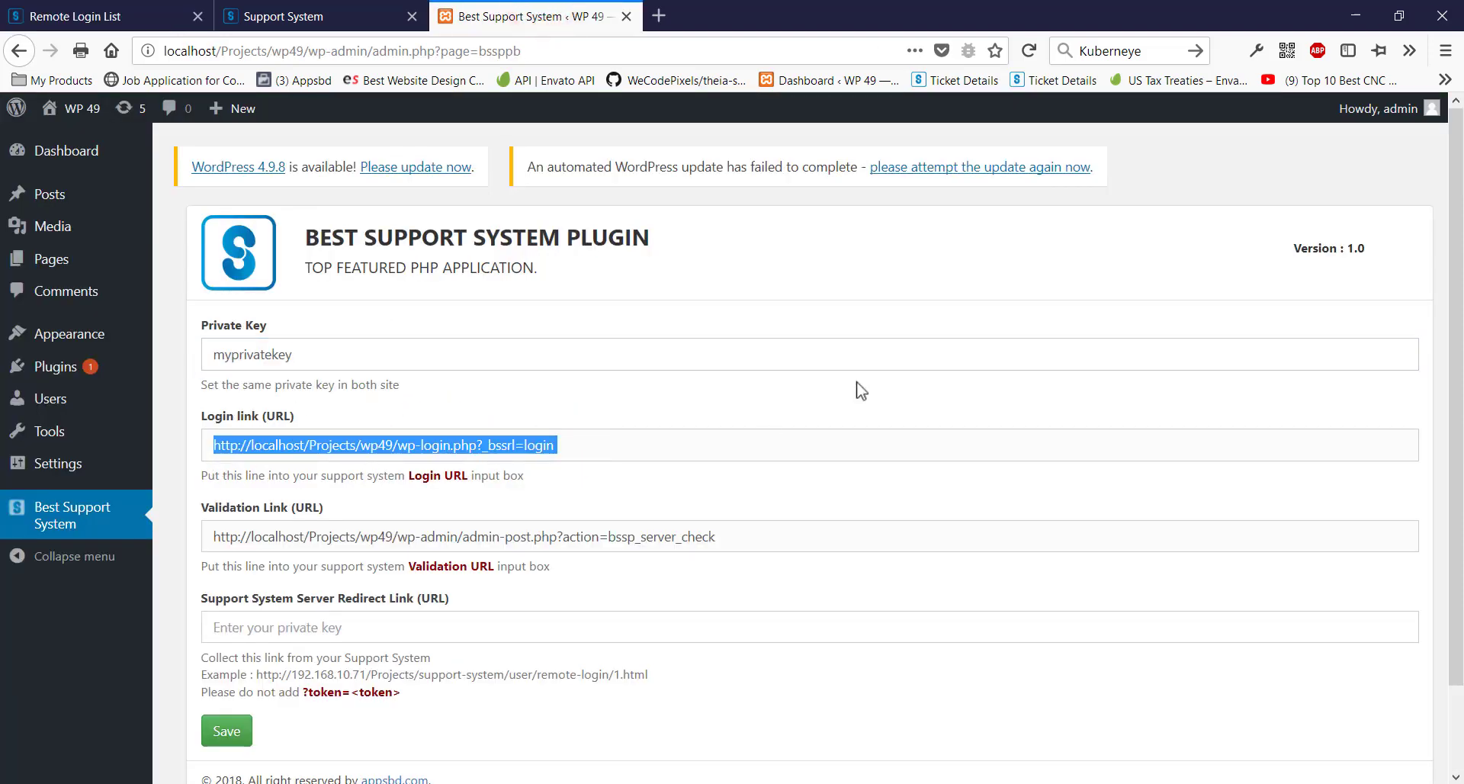
pyautogui.rightClick(526, 440)
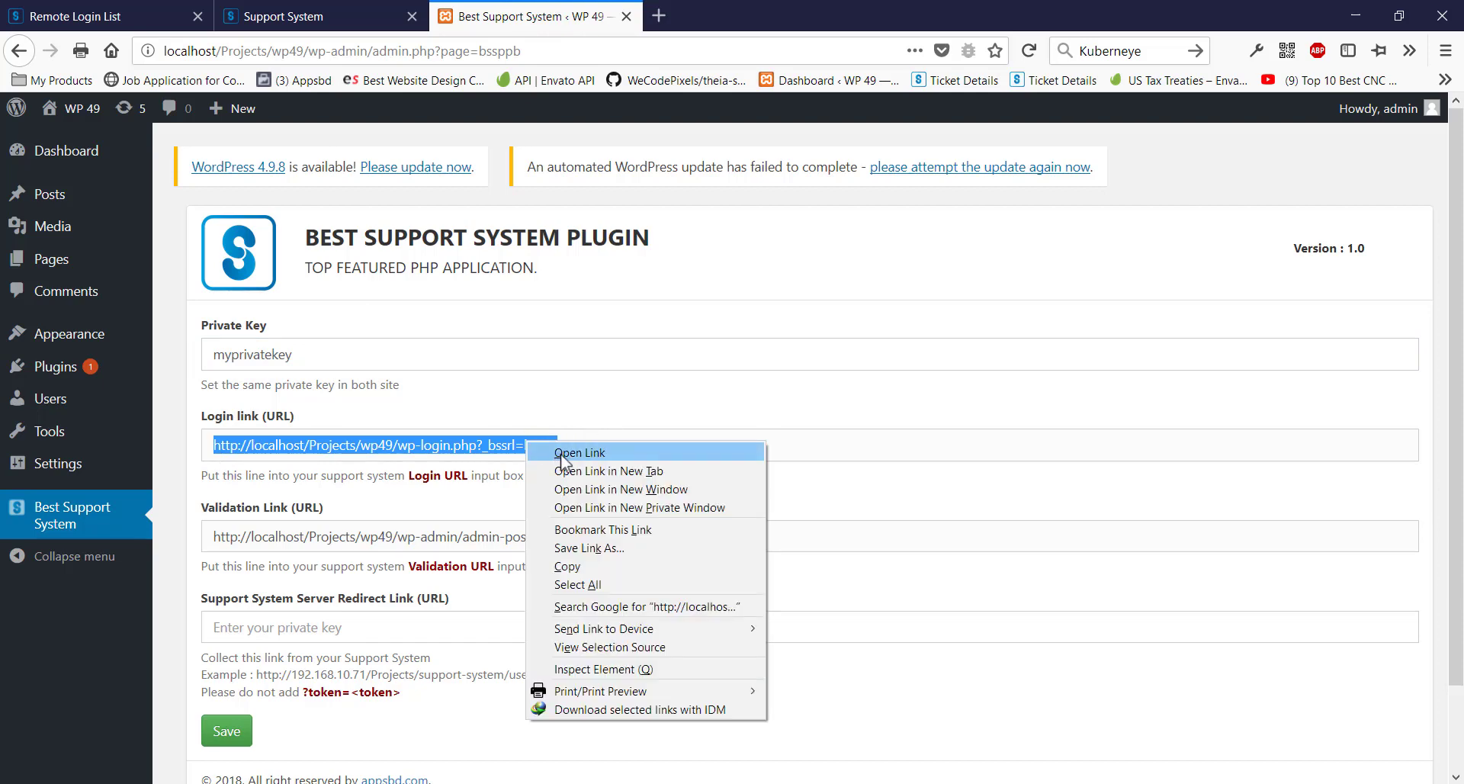
pyautogui.click(592, 566)
pyautogui.click(328, 16)
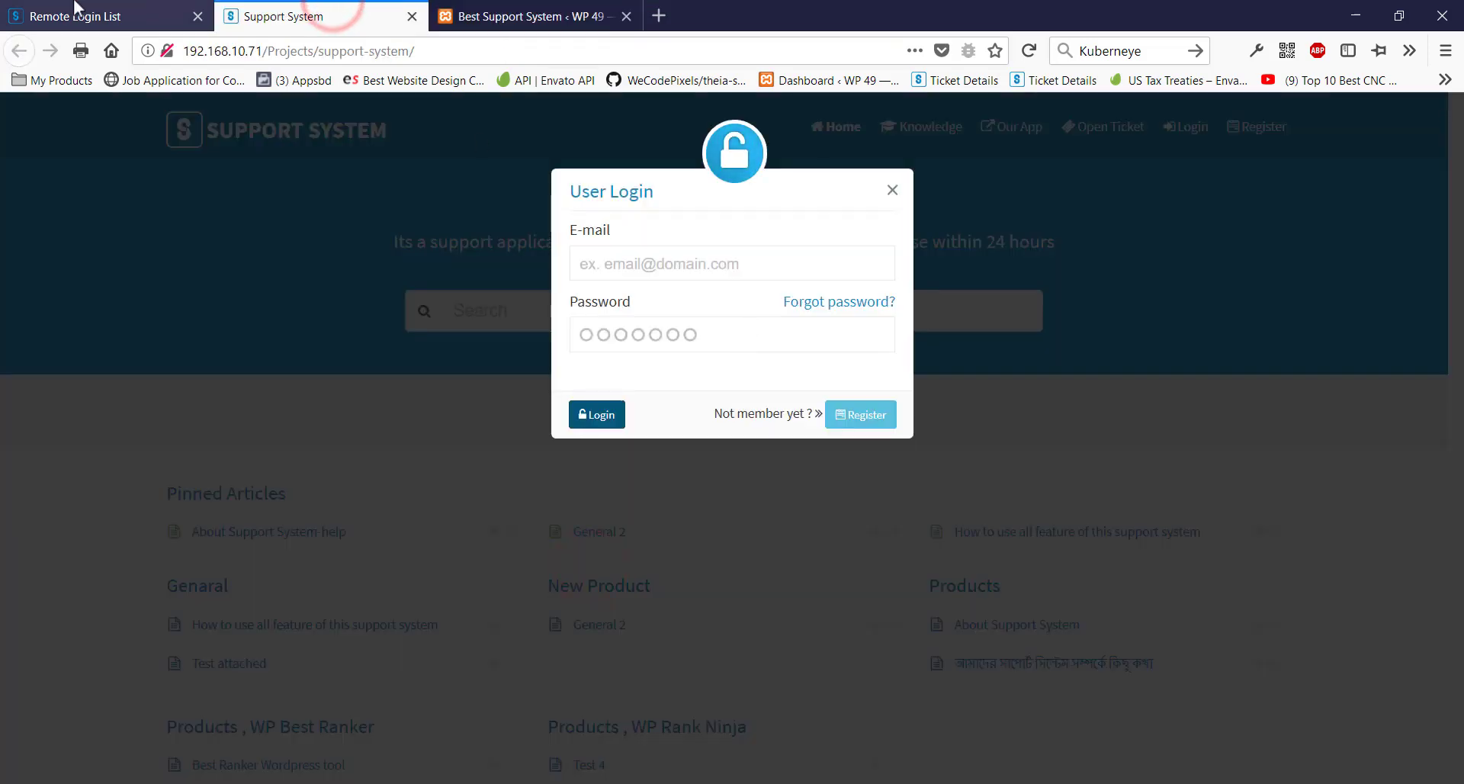
pyautogui.click(72, 15)
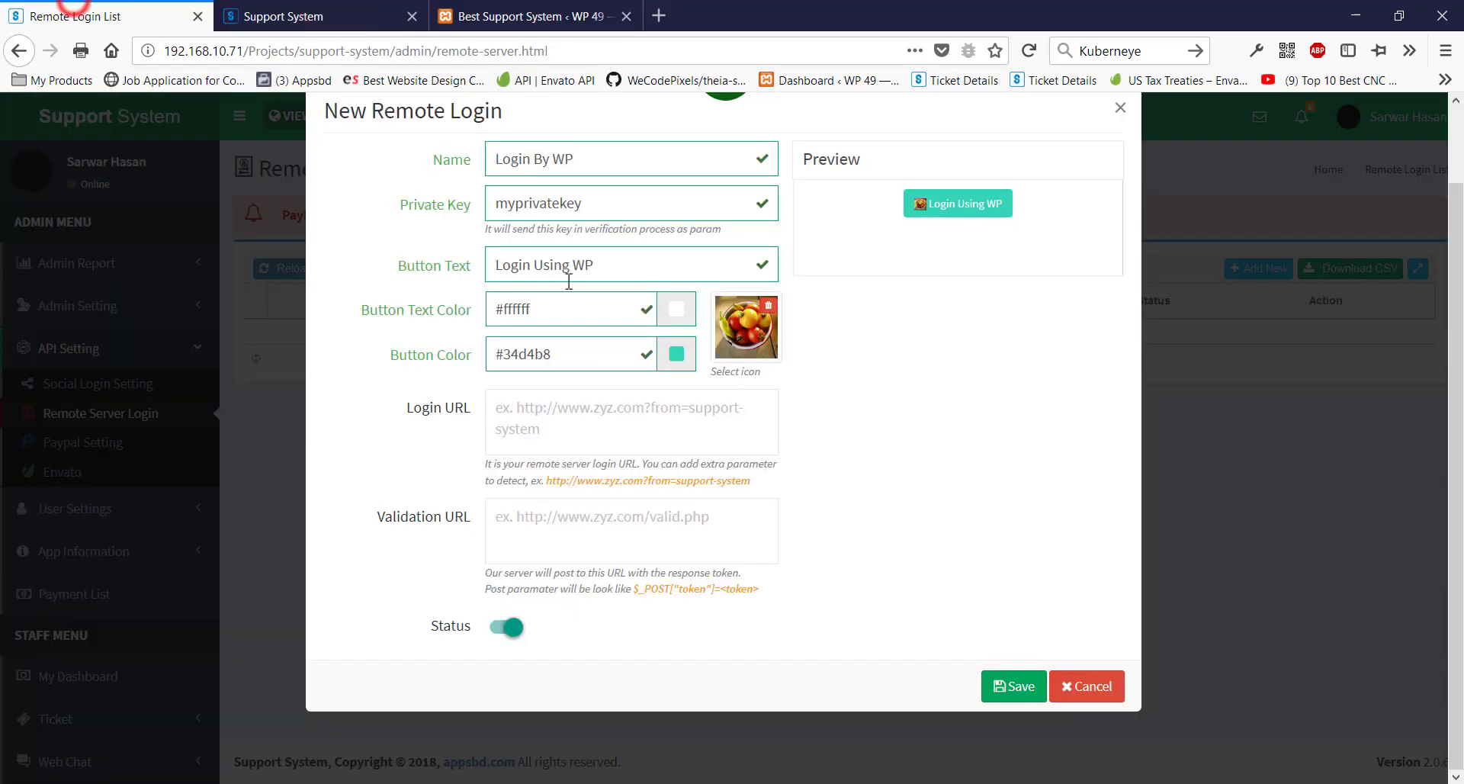
# Paste the WordPress login link (wp-login.php?_bssrl=login) into the Login URL field.
pyautogui.rightClick(538, 416)
pyautogui.click(599, 485)
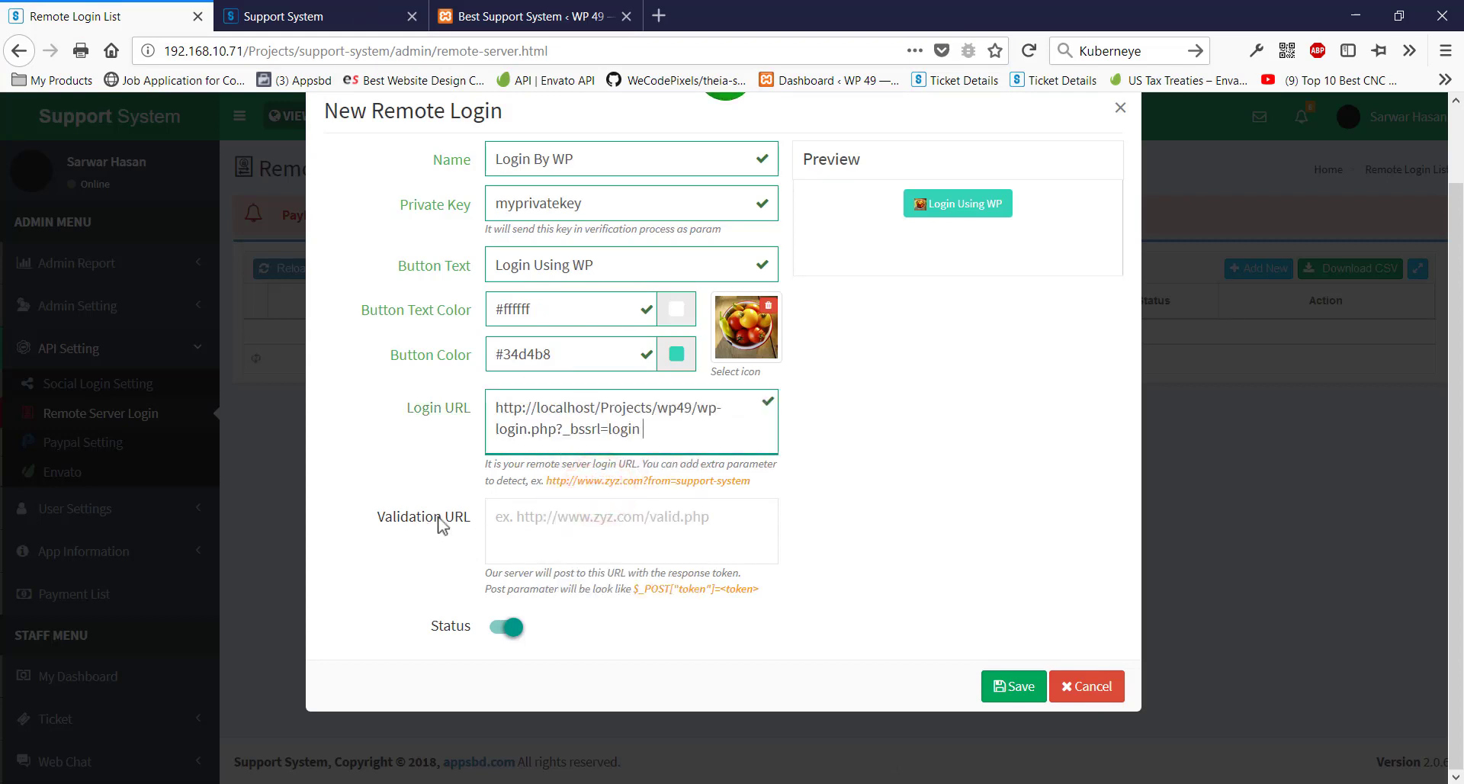
pyautogui.click(610, 523)
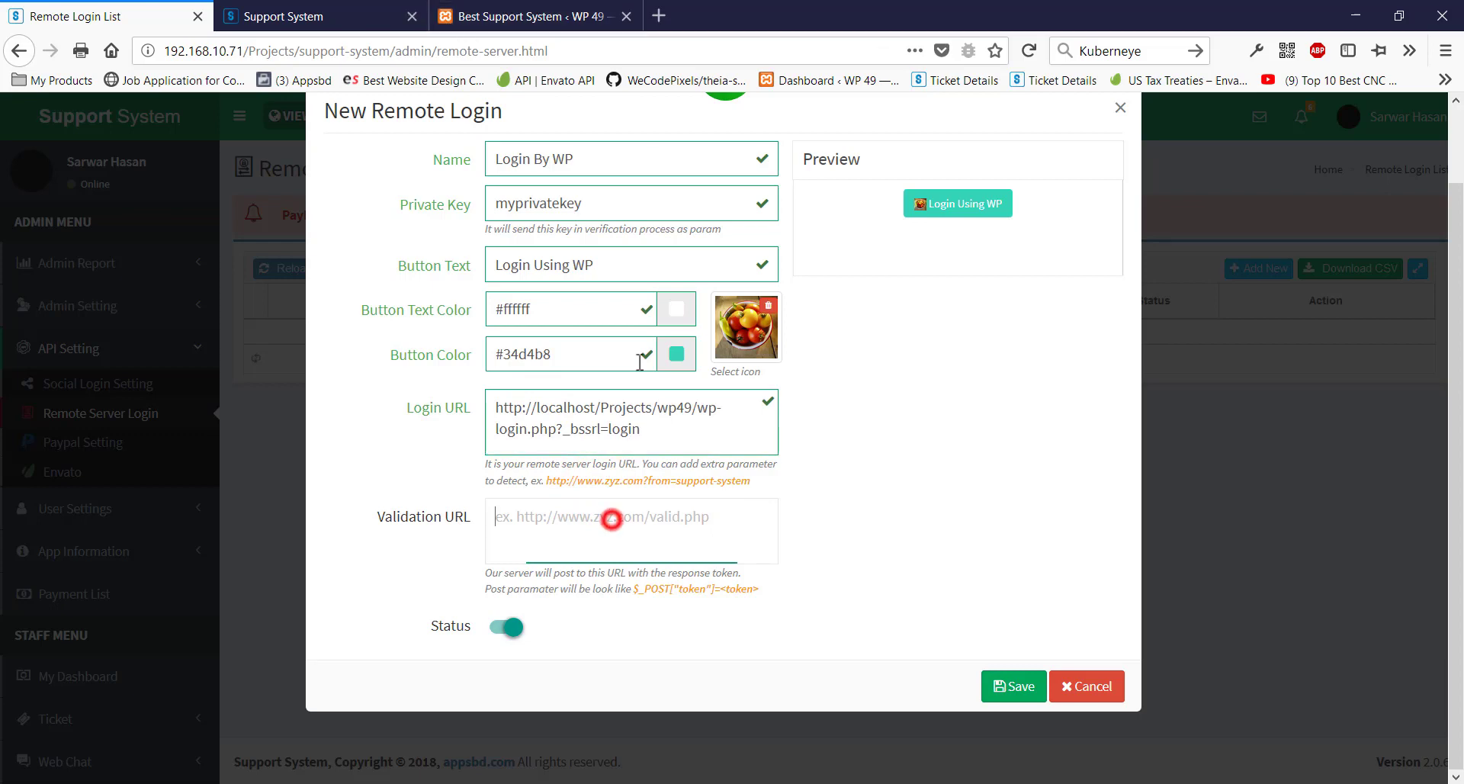
# Copy the plugin's Validation Link from WordPress and return to the New Remote Login form.
pyautogui.click(501, 11)
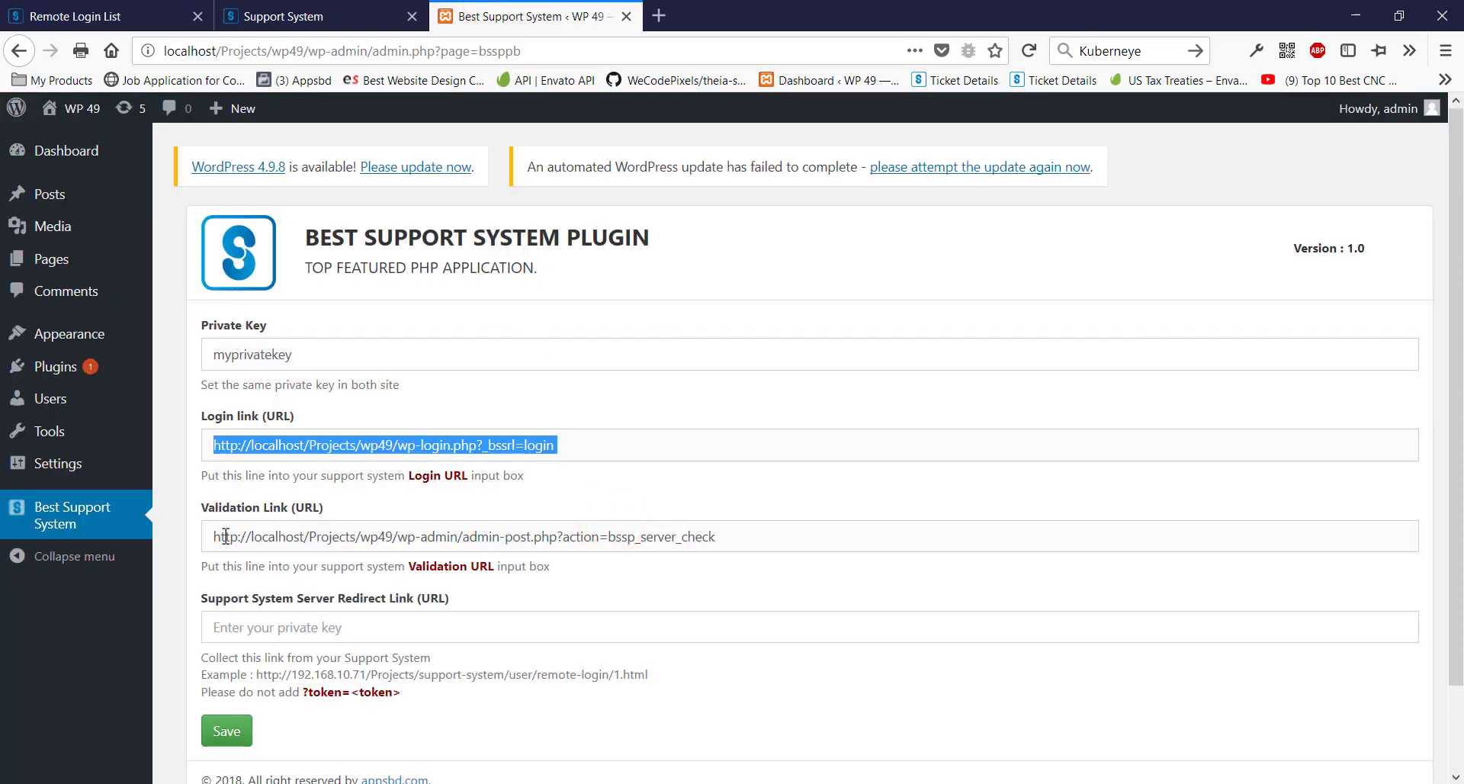
pyautogui.moveTo(214, 536); pyautogui.dragTo(734, 550)
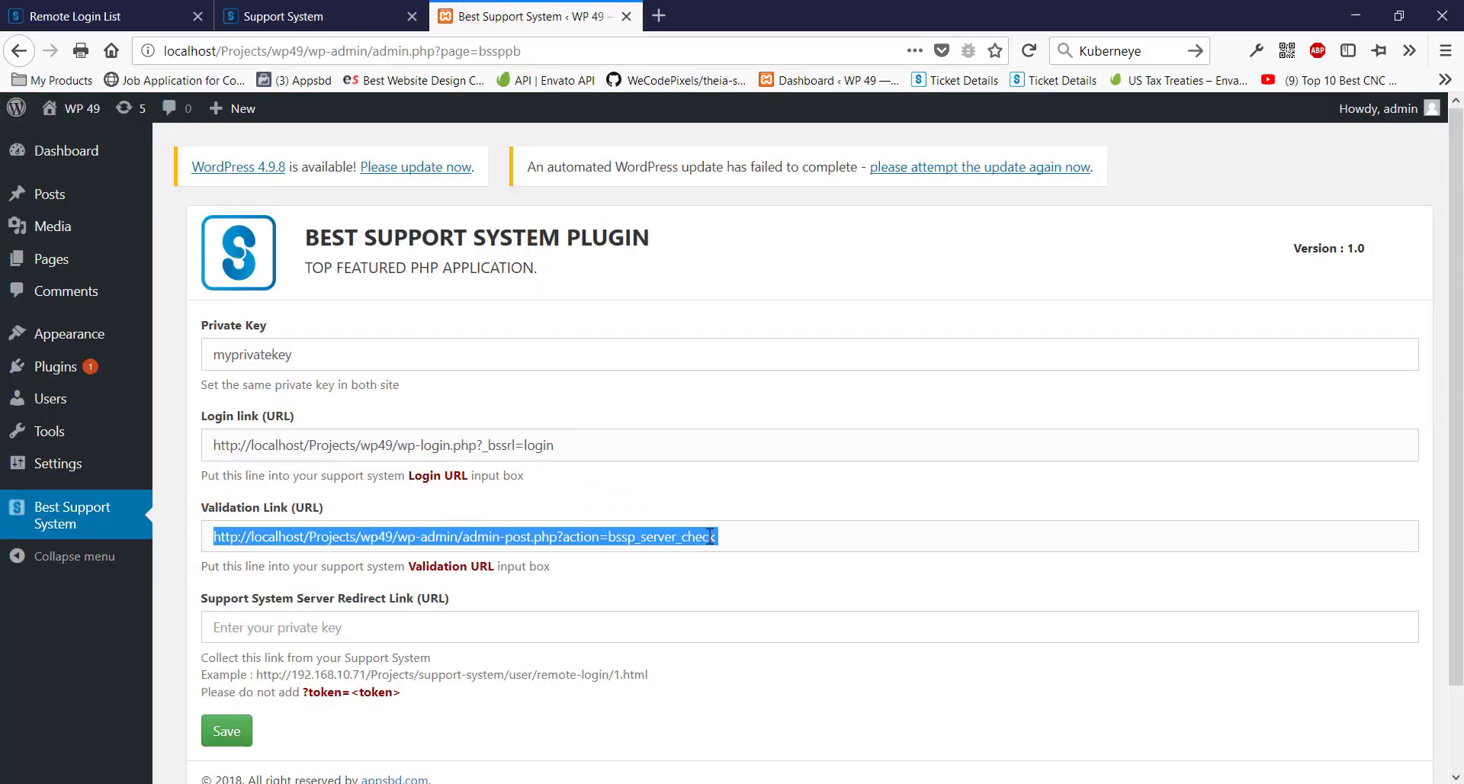
pyautogui.rightClick(710, 536)
pyautogui.click(758, 668)
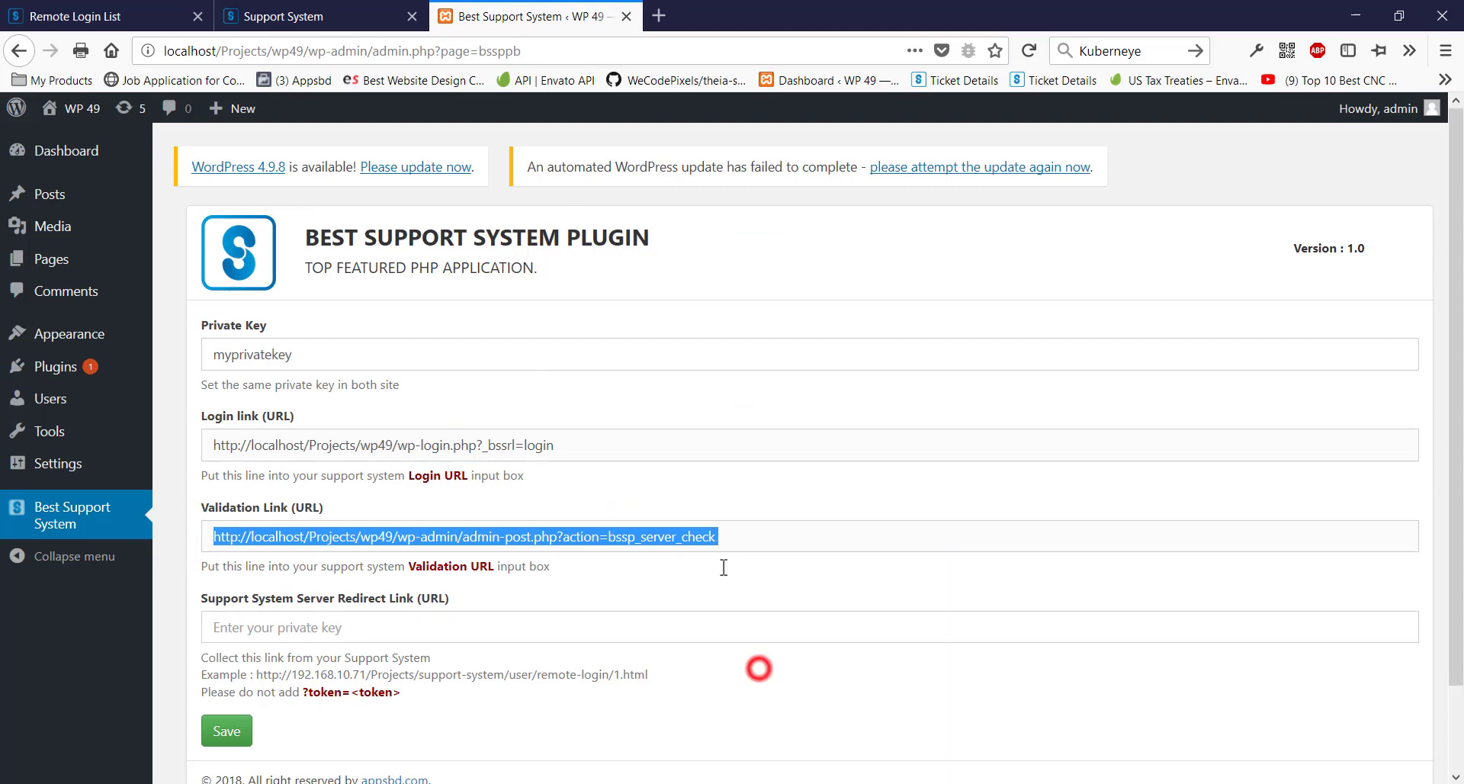
pyautogui.click(358, 9)
pyautogui.click(156, 10)
# Paste the admin-post.php?action=bssp_server_check link into Validation URL and check it.
pyautogui.click(561, 509)
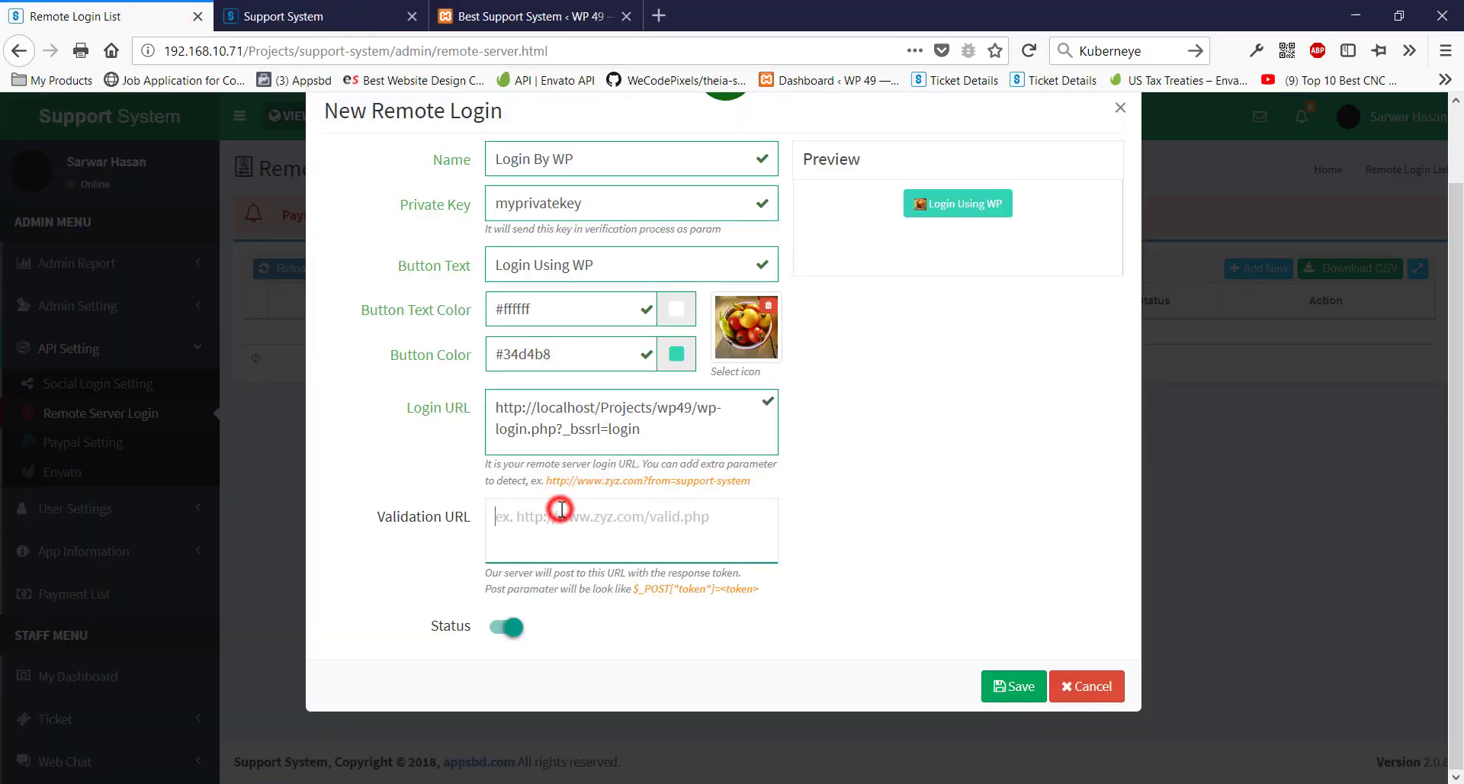
pyautogui.rightClick(561, 509)
pyautogui.click(613, 578)
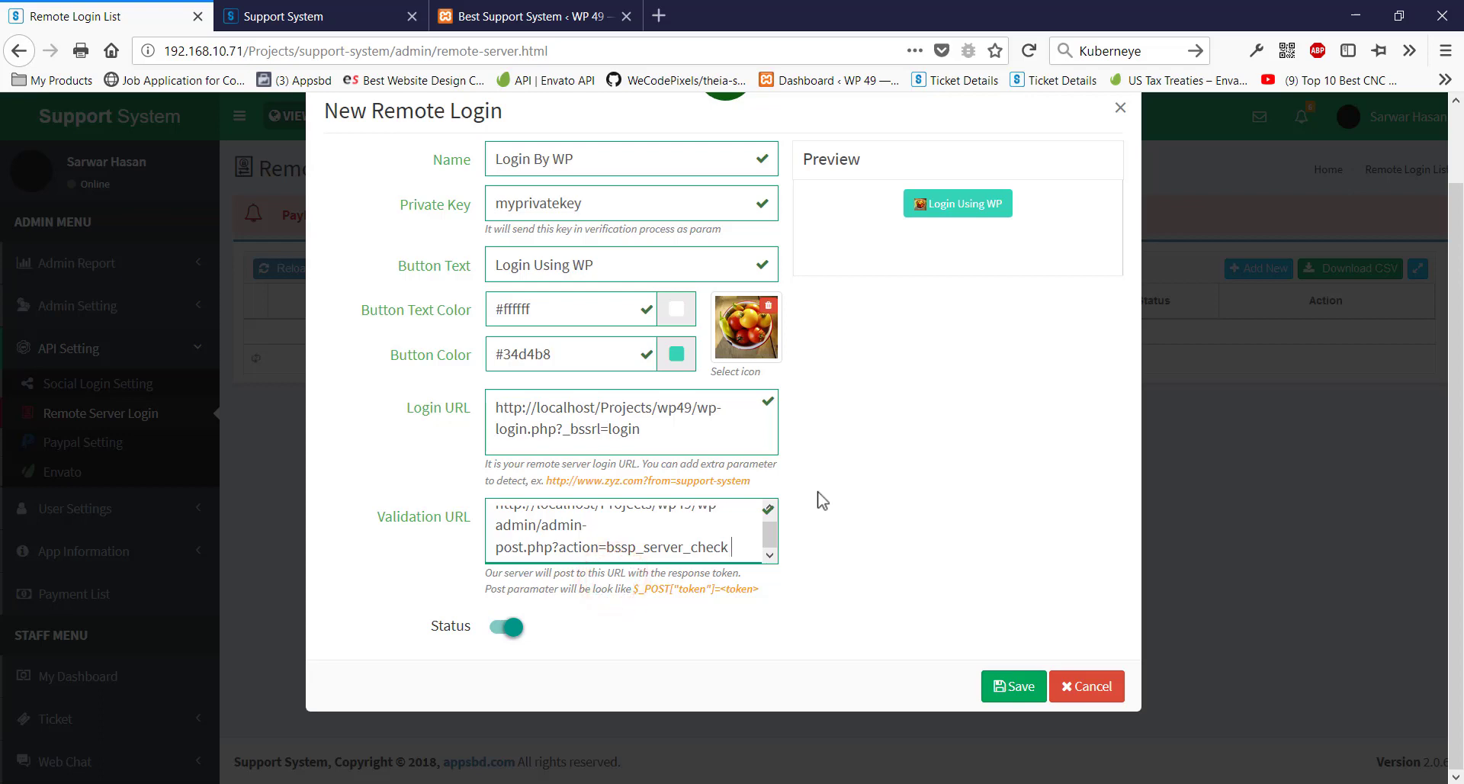
pyautogui.moveTo(731, 543); pyautogui.dragTo(729, 539)
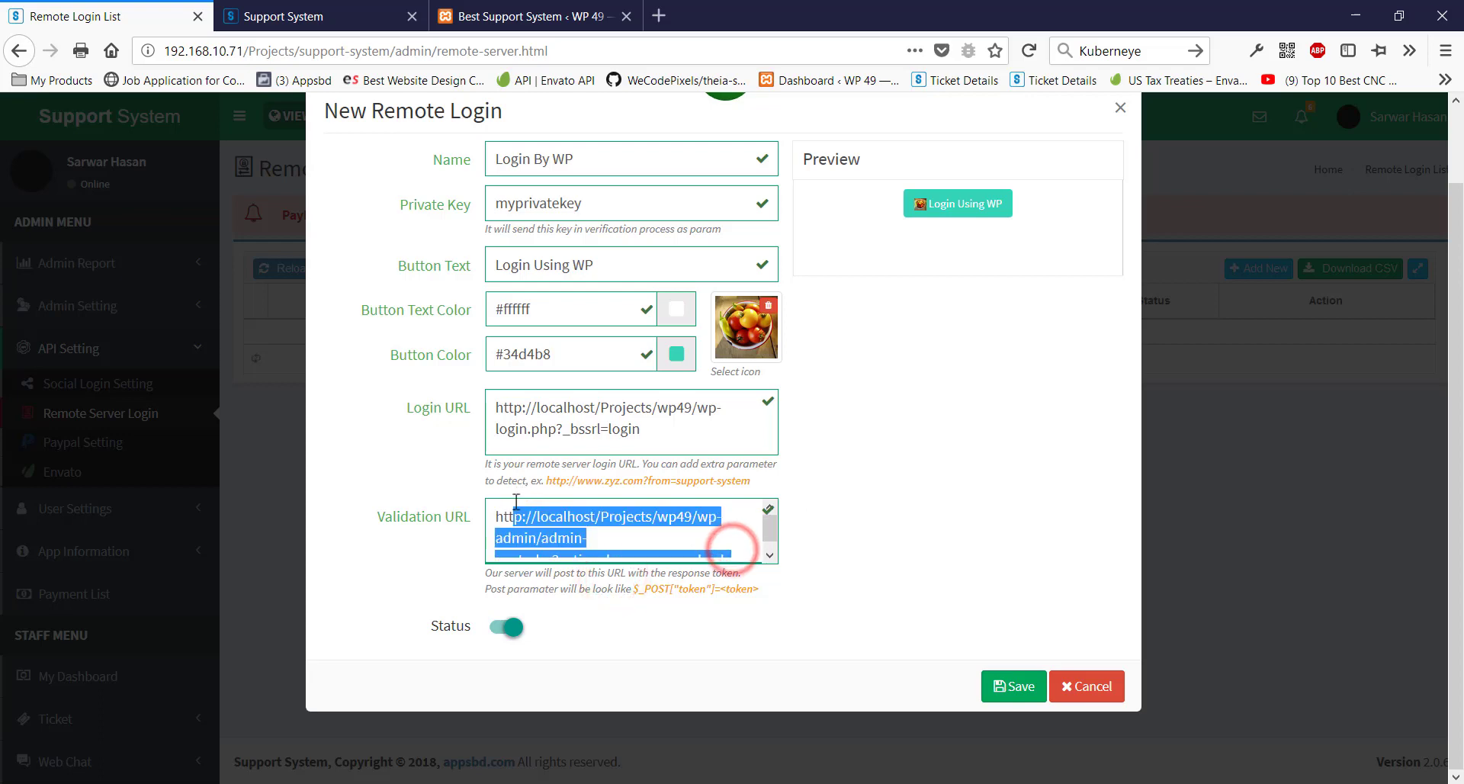
pyautogui.click(836, 486)
pyautogui.scroll(-1, 678, 526)
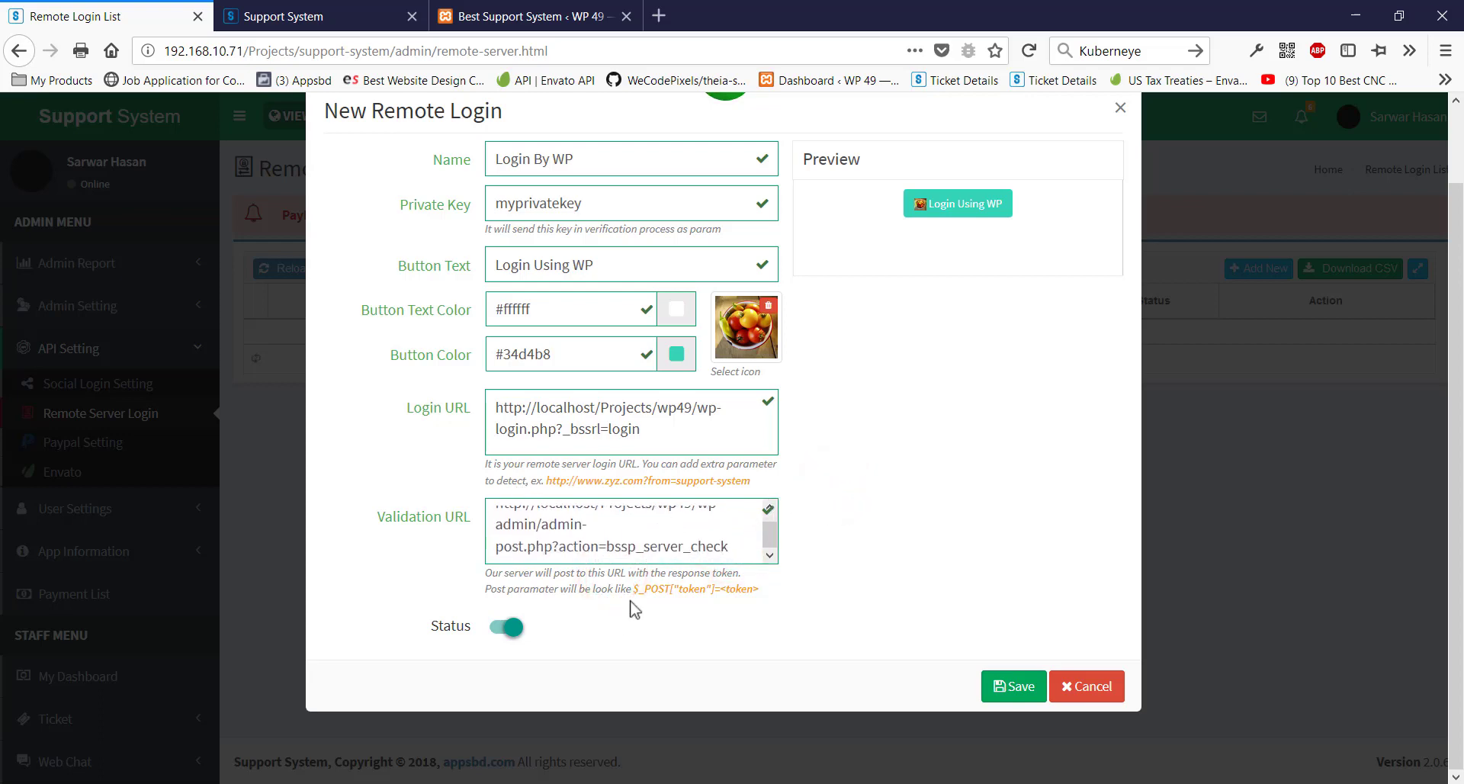
# Save the Login By WP remote login and copy its generated server redirect URL.
pyautogui.click(1019, 690)
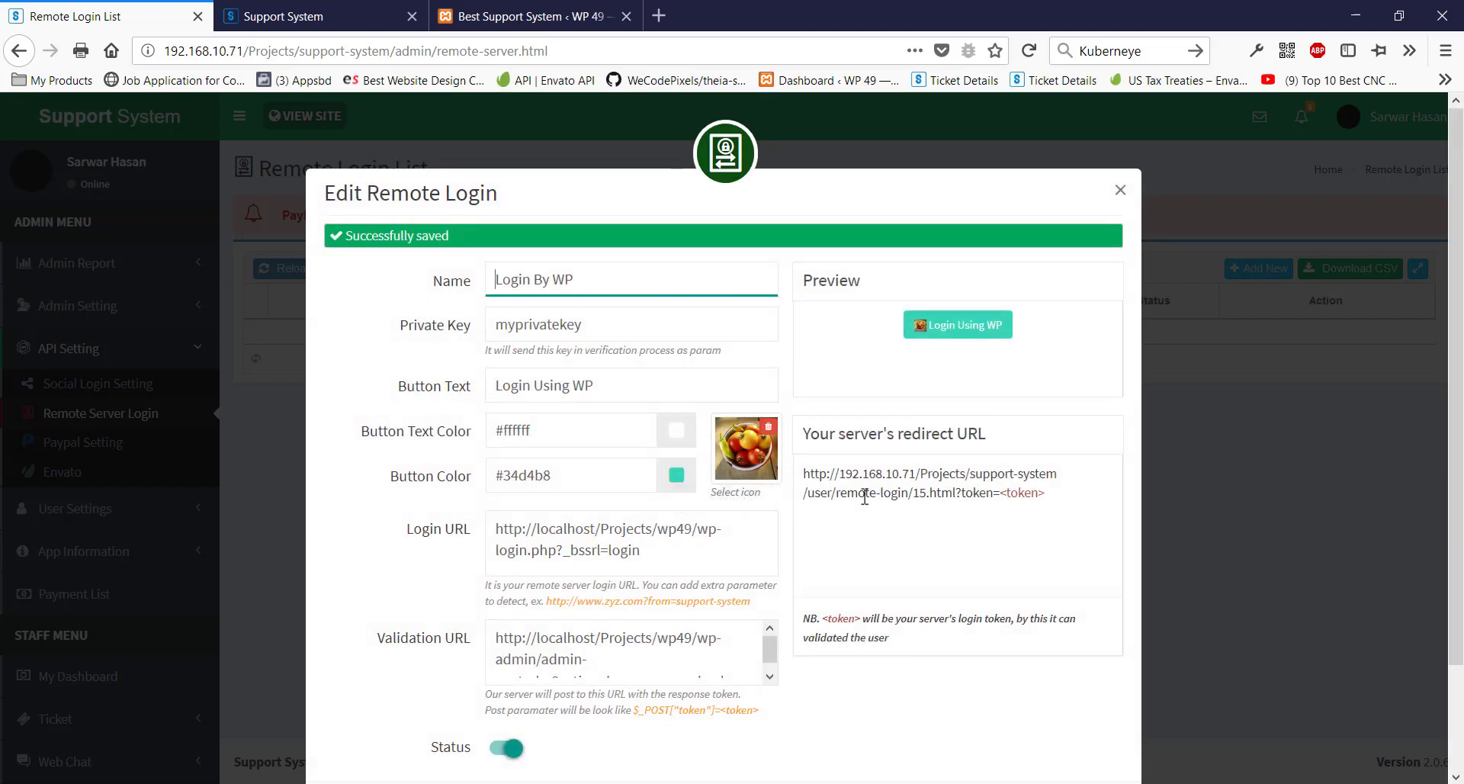
pyautogui.scroll(-3, 865, 497)
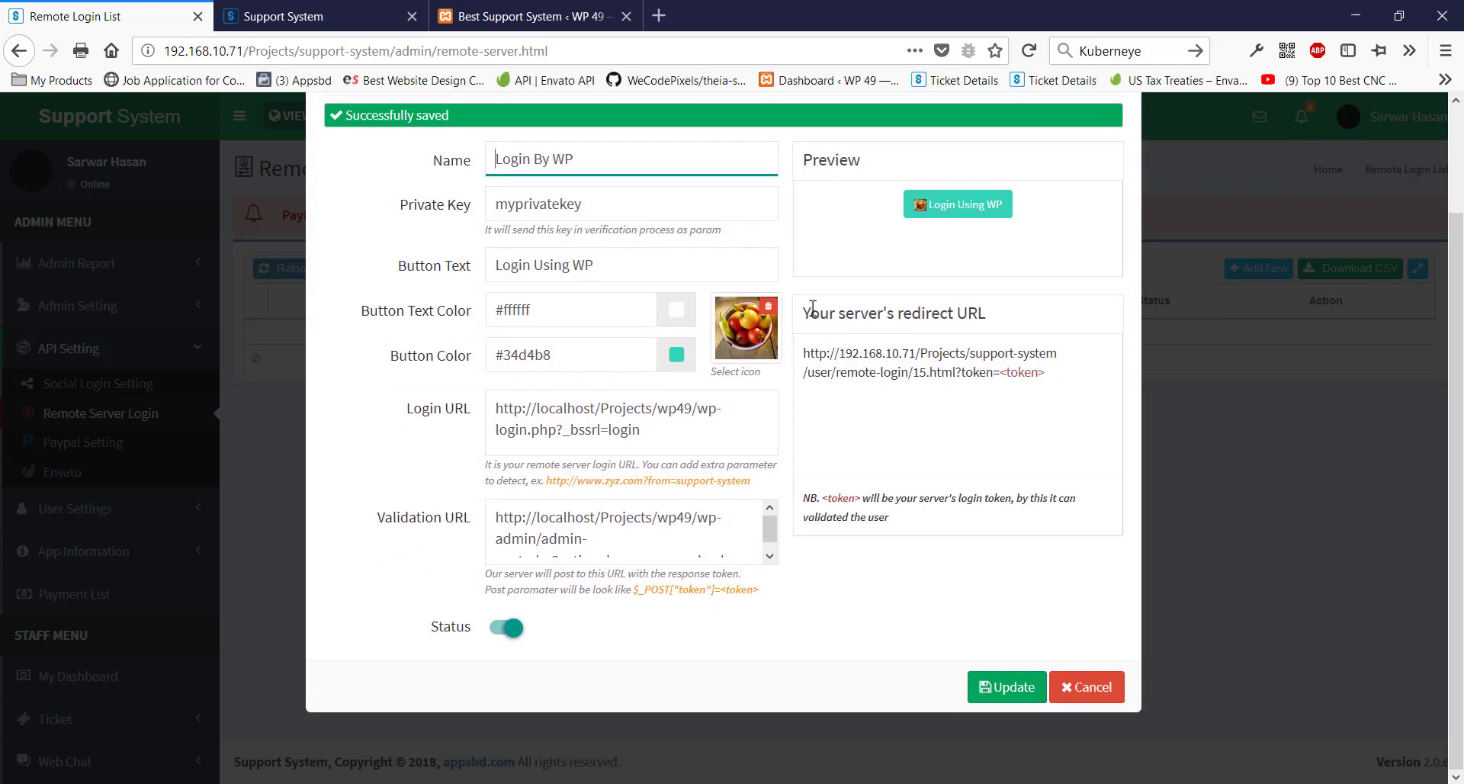
pyautogui.moveTo(1051, 377); pyautogui.dragTo(802, 356)
pyautogui.rightClick(887, 355)
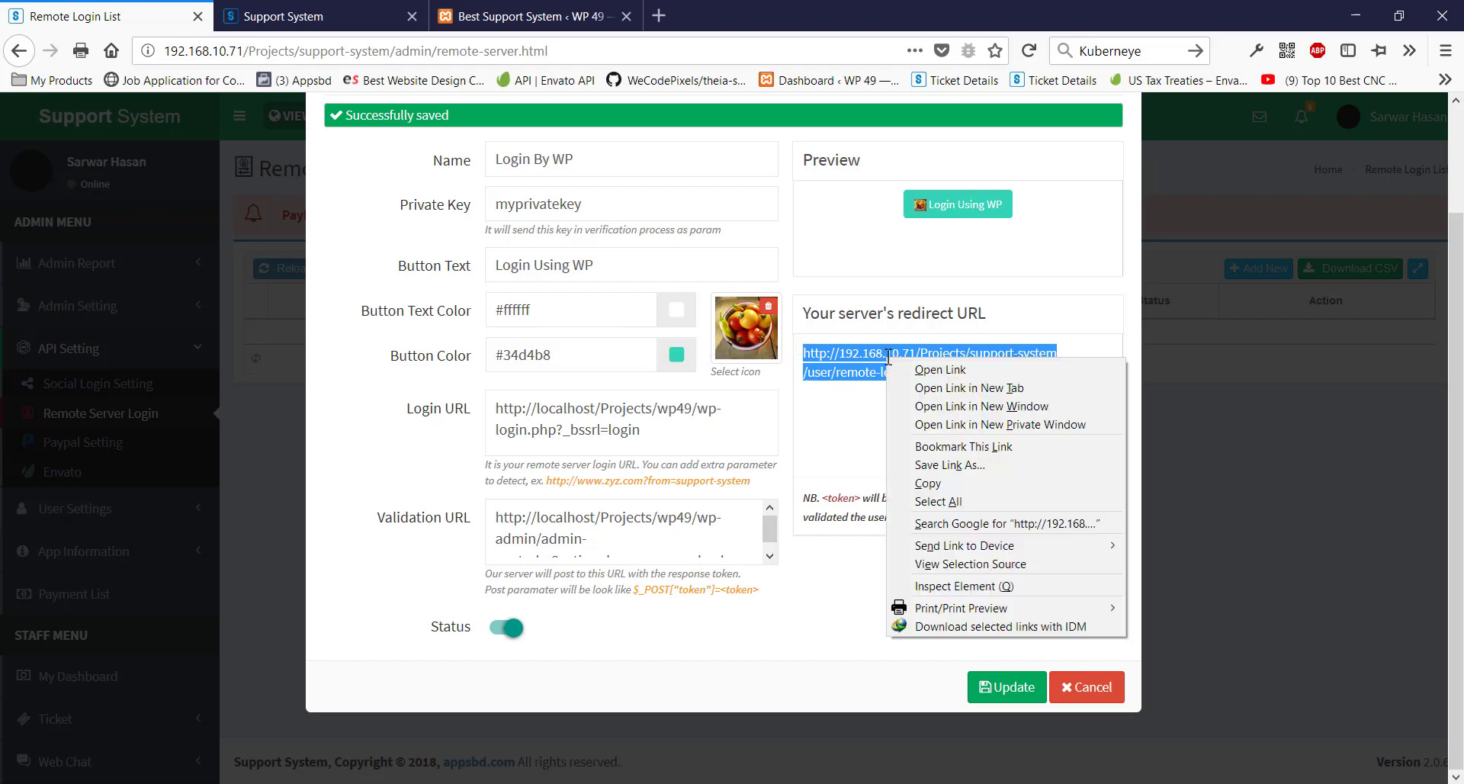
pyautogui.click(950, 485)
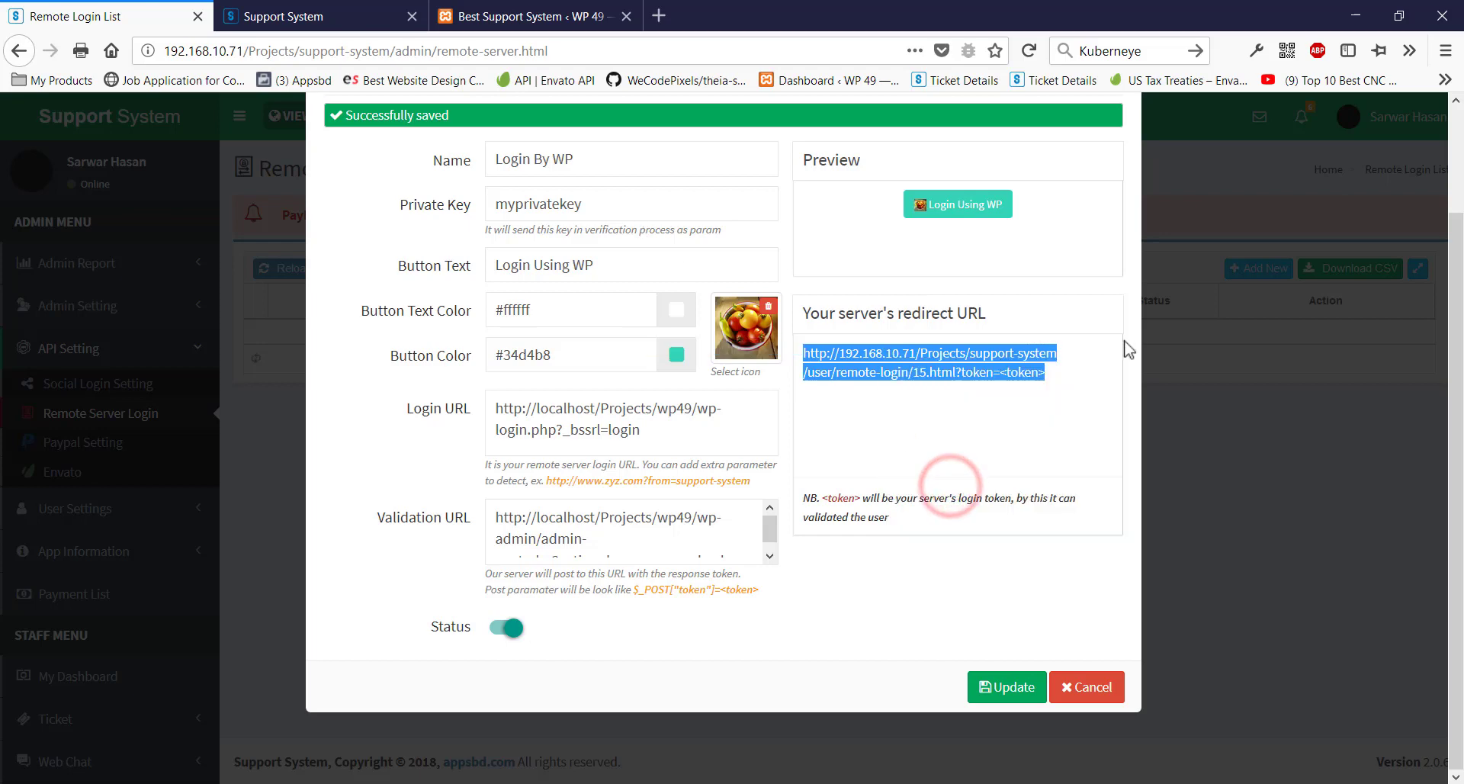
pyautogui.click(1061, 435)
pyautogui.click(522, 11)
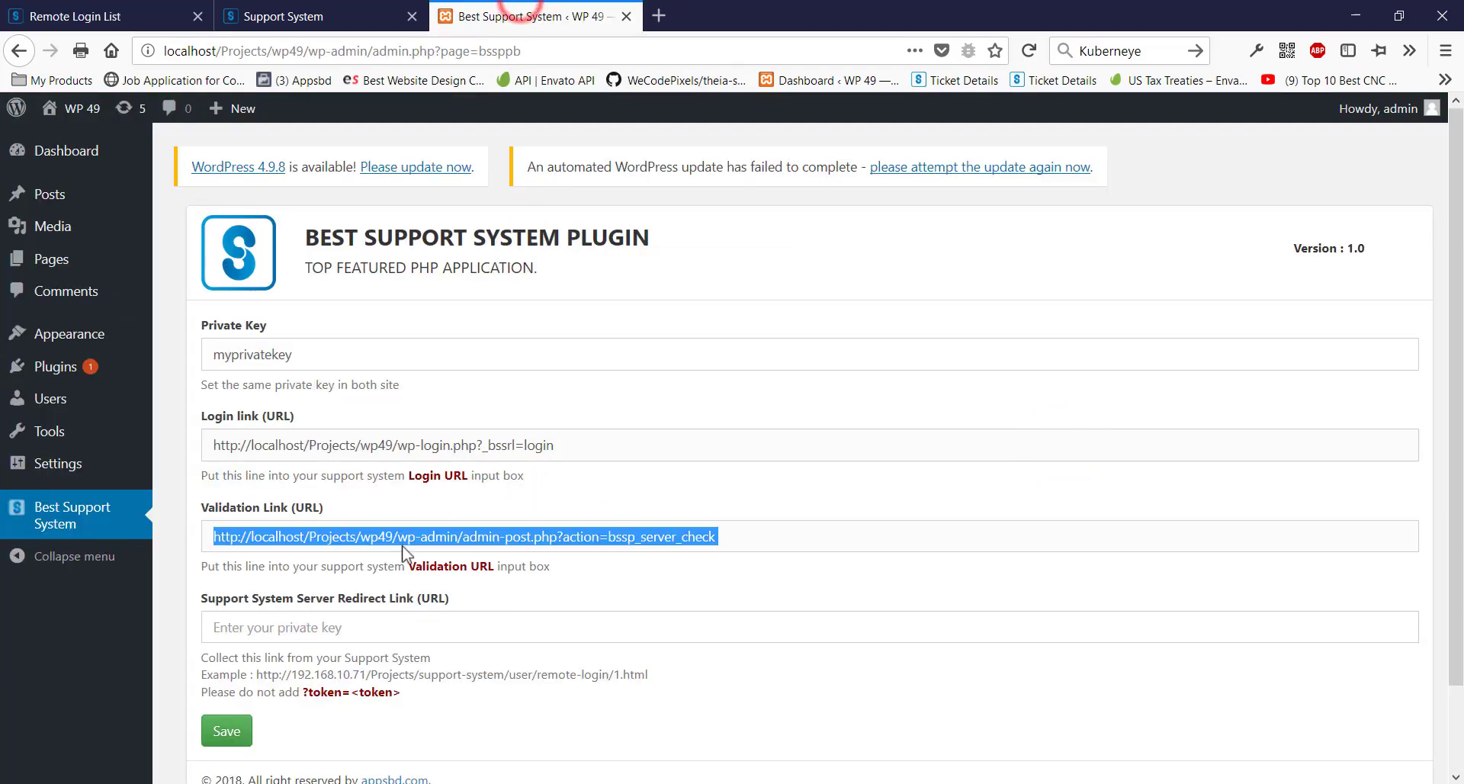
# Paste the redirect URL into the Server Redirect Link field and delete its ?token suffix.
pyautogui.scroll(-2, 534, 495)
pyautogui.click(284, 533)
pyautogui.rightClick(284, 536)
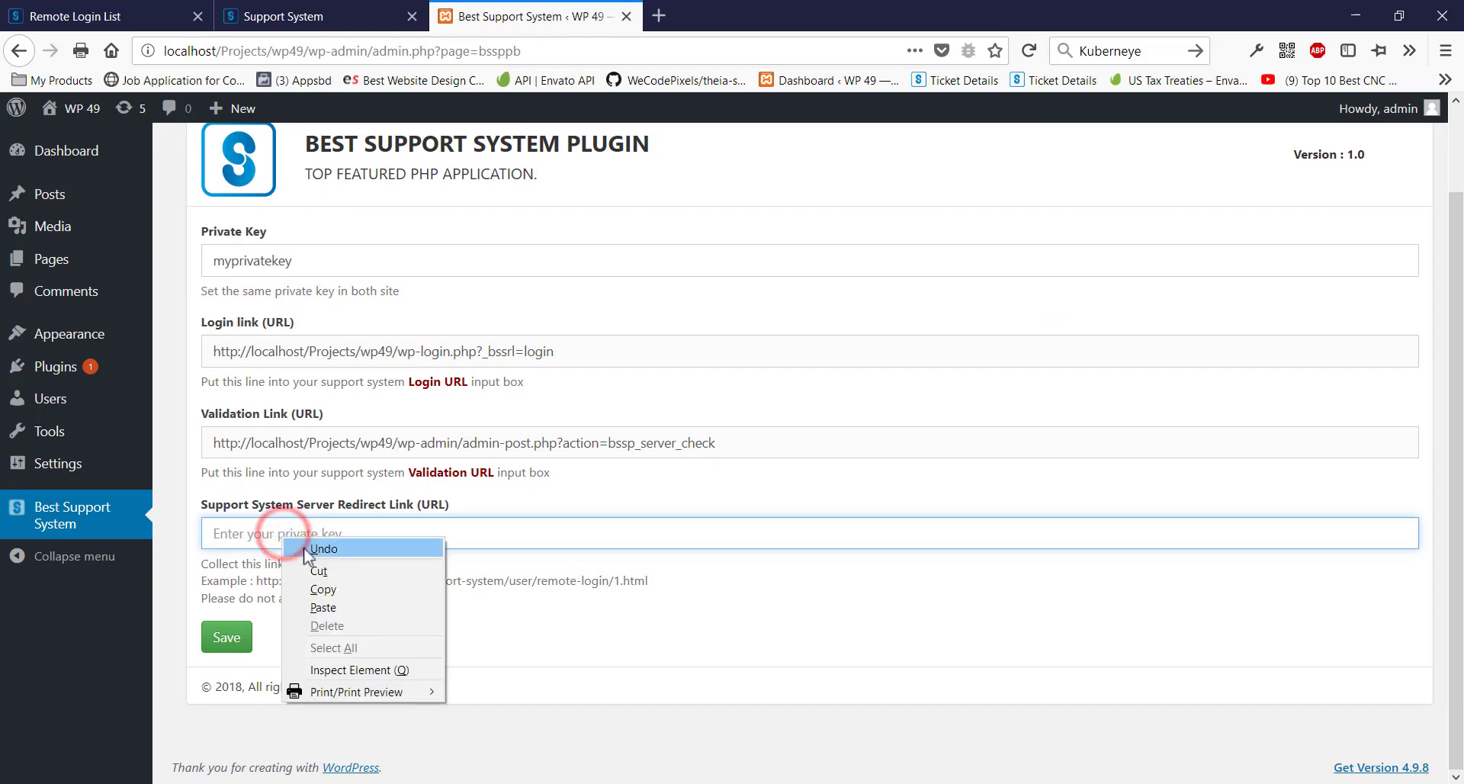
pyautogui.click(331, 608)
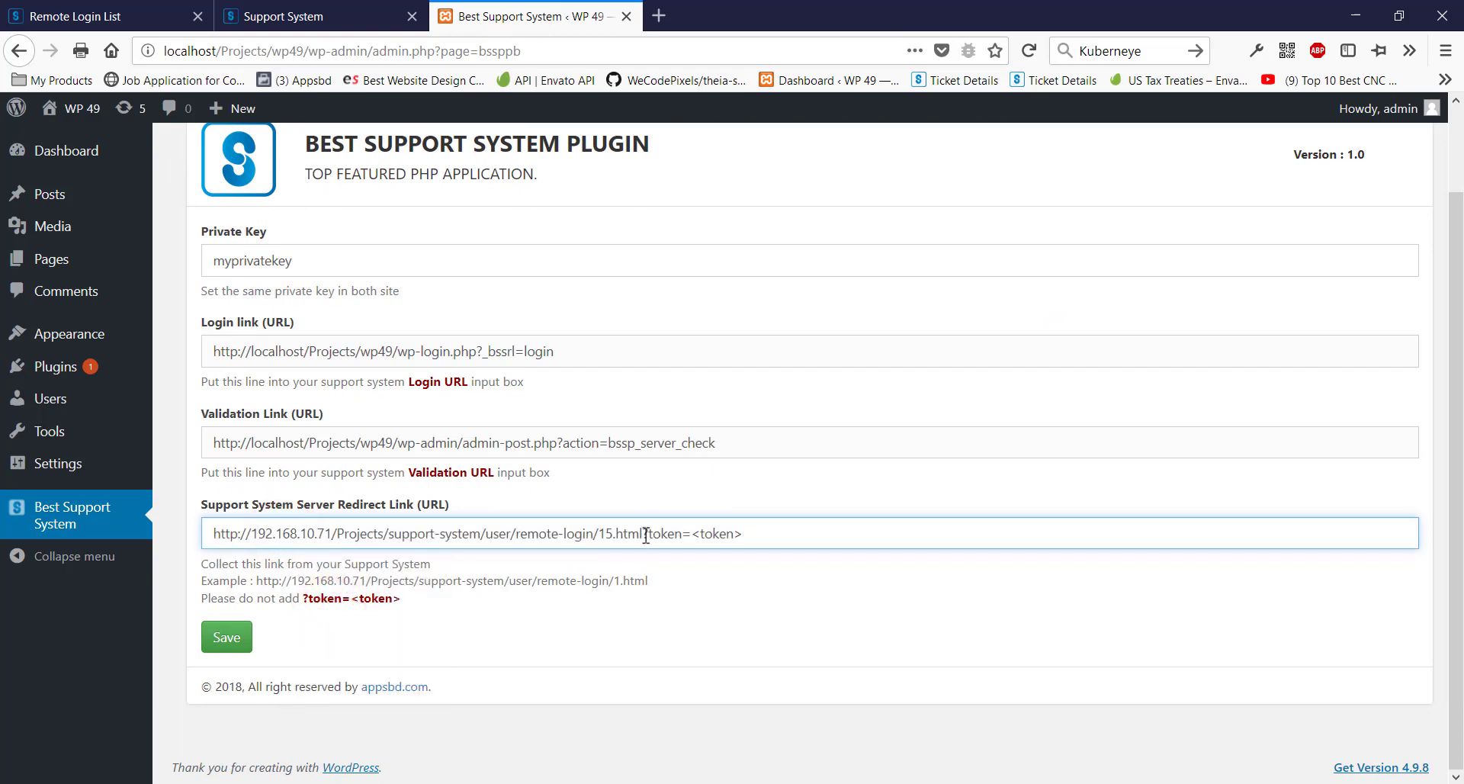
pyautogui.moveTo(693, 533); pyautogui.dragTo(759, 533)
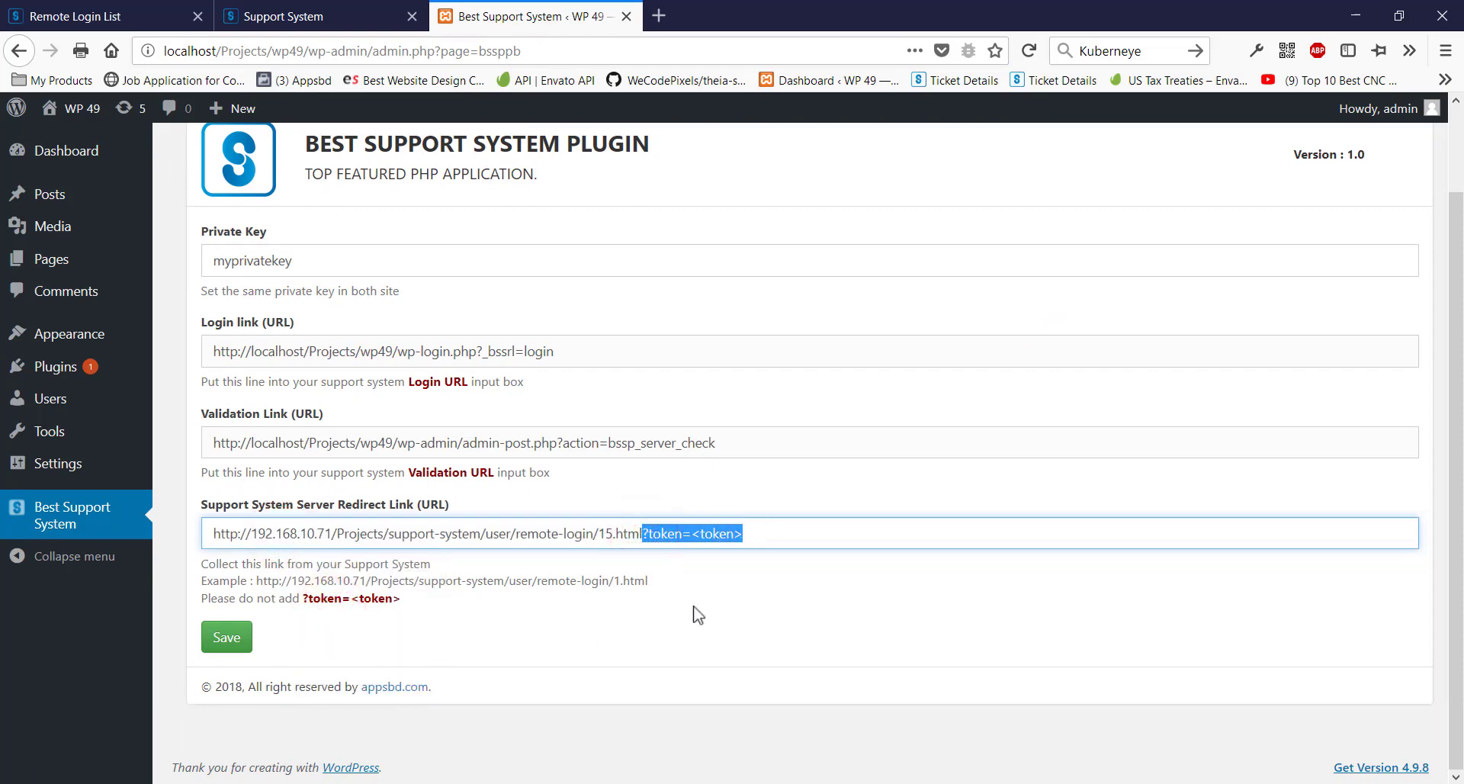
pyautogui.press('BackSpace')
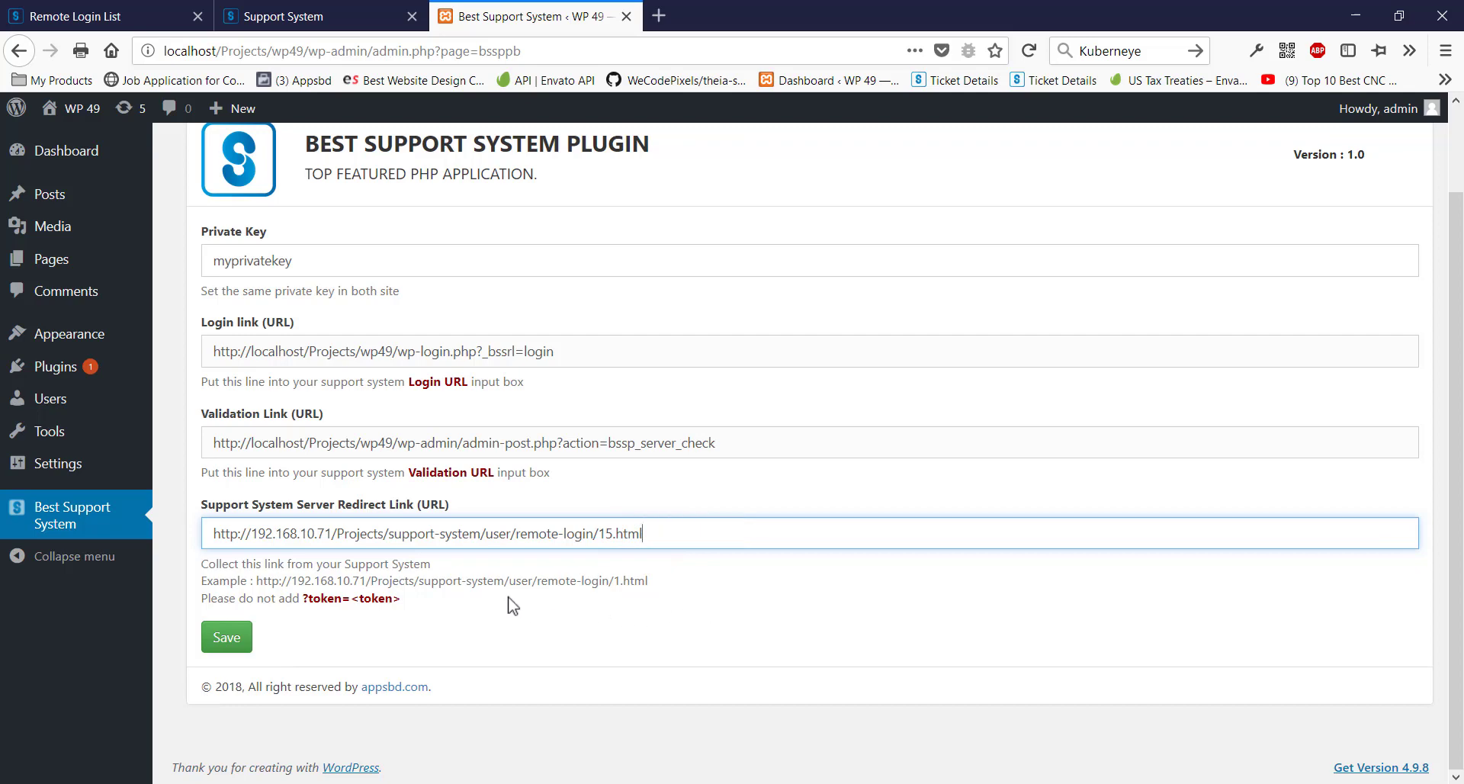
# Save the plugin settings with redirect link .../support-system/user/remote-login/15.html.
pyautogui.moveTo(702, 528); pyautogui.dragTo(205, 536)
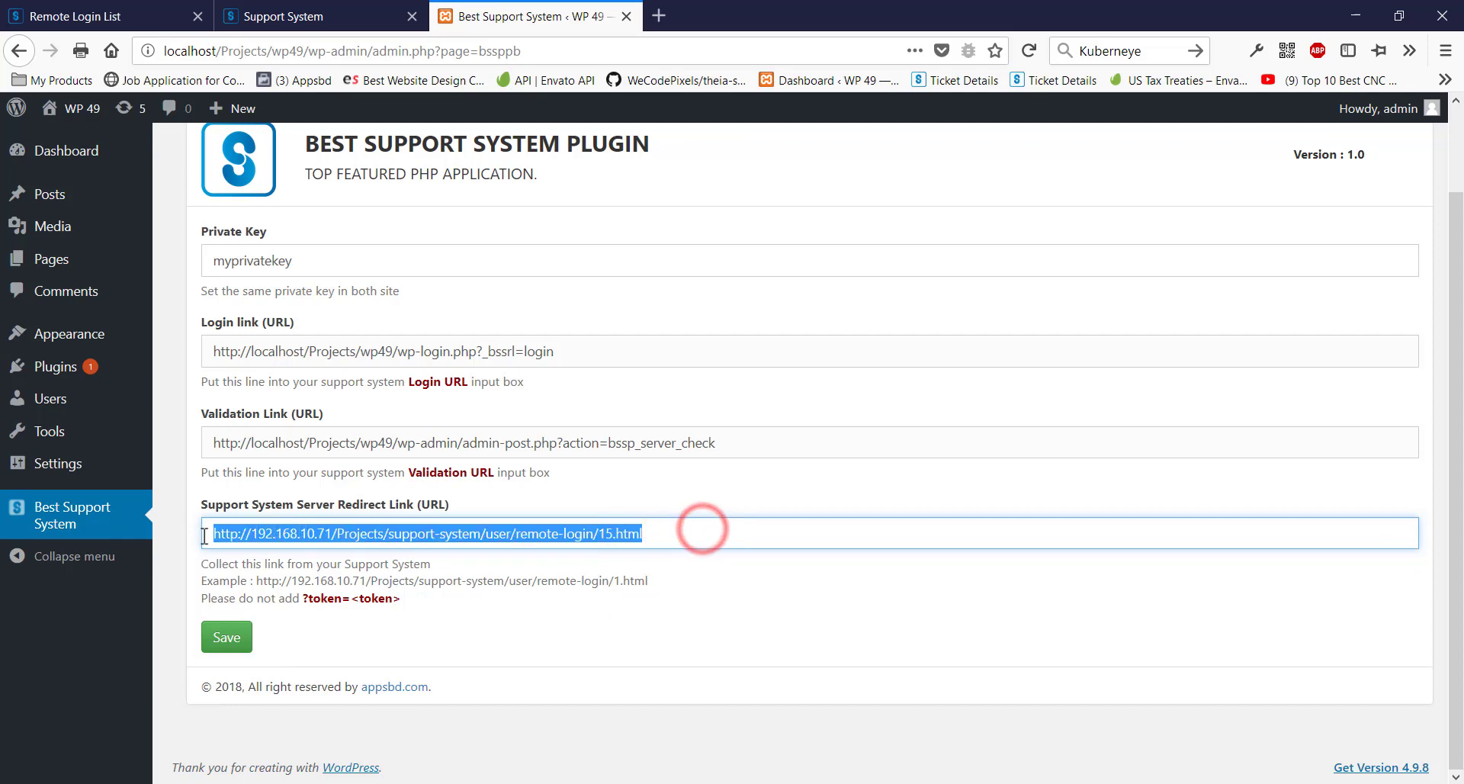
pyautogui.click(726, 455)
pyautogui.moveTo(754, 434)
pyautogui.mouseDown()
pyautogui.moveTo(259, 461)
pyautogui.moveTo(122, 526)
pyautogui.mouseUp()
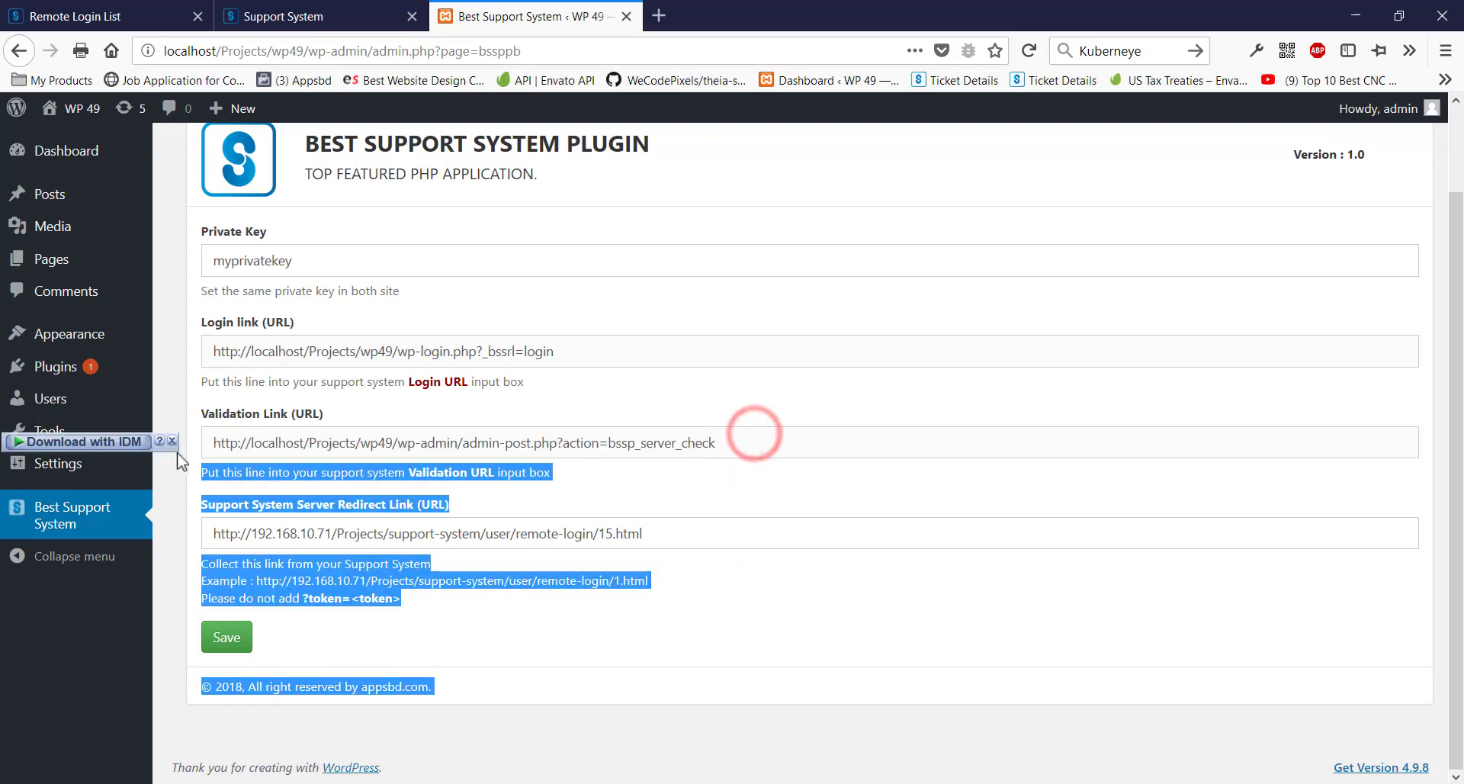
pyautogui.click(371, 442)
pyautogui.click(568, 355)
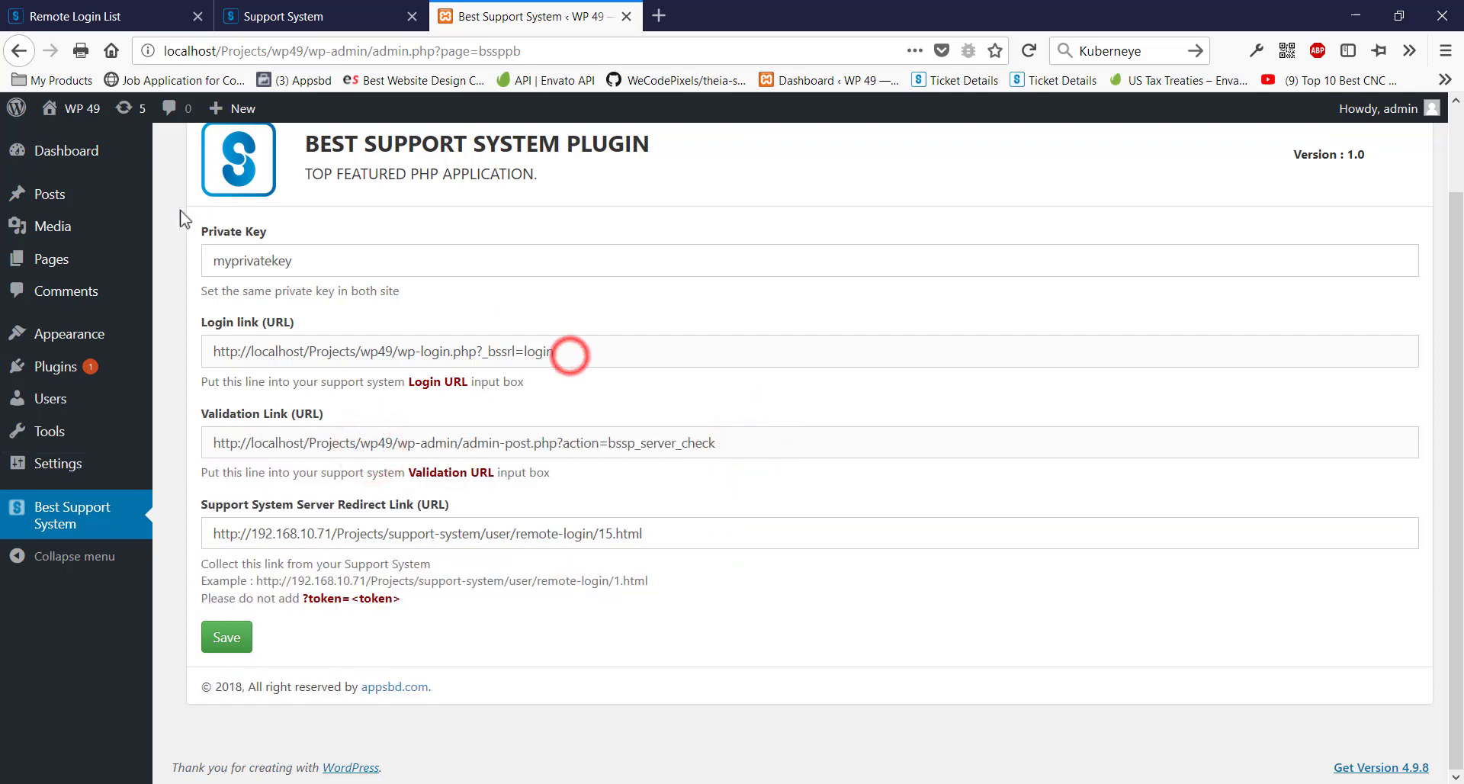
pyautogui.click(229, 639)
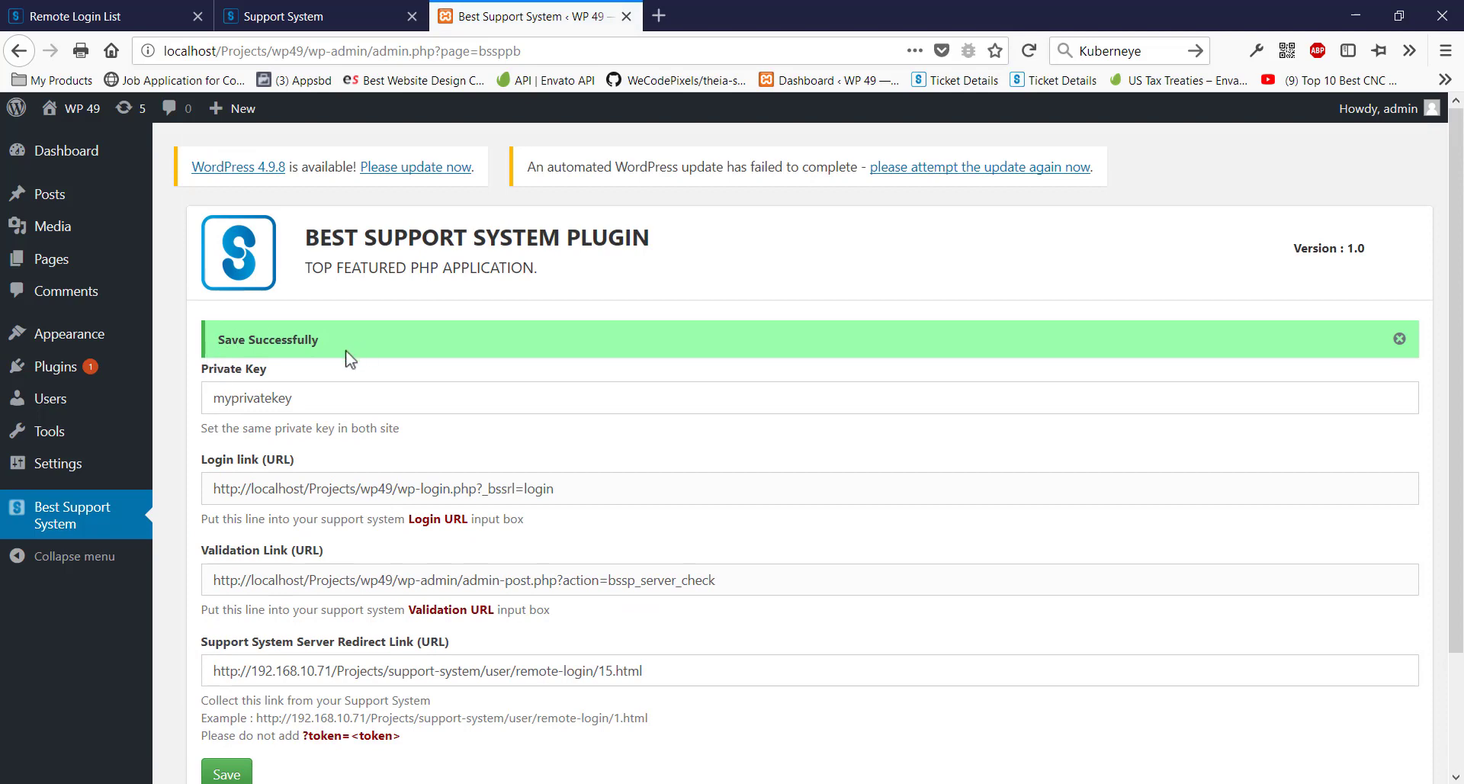
# Update the Login By WP remote login entry, close its edit form, and return to the front end.
pyautogui.moveTo(253, 334); pyautogui.dragTo(222, 328)
pyautogui.click(309, 16)
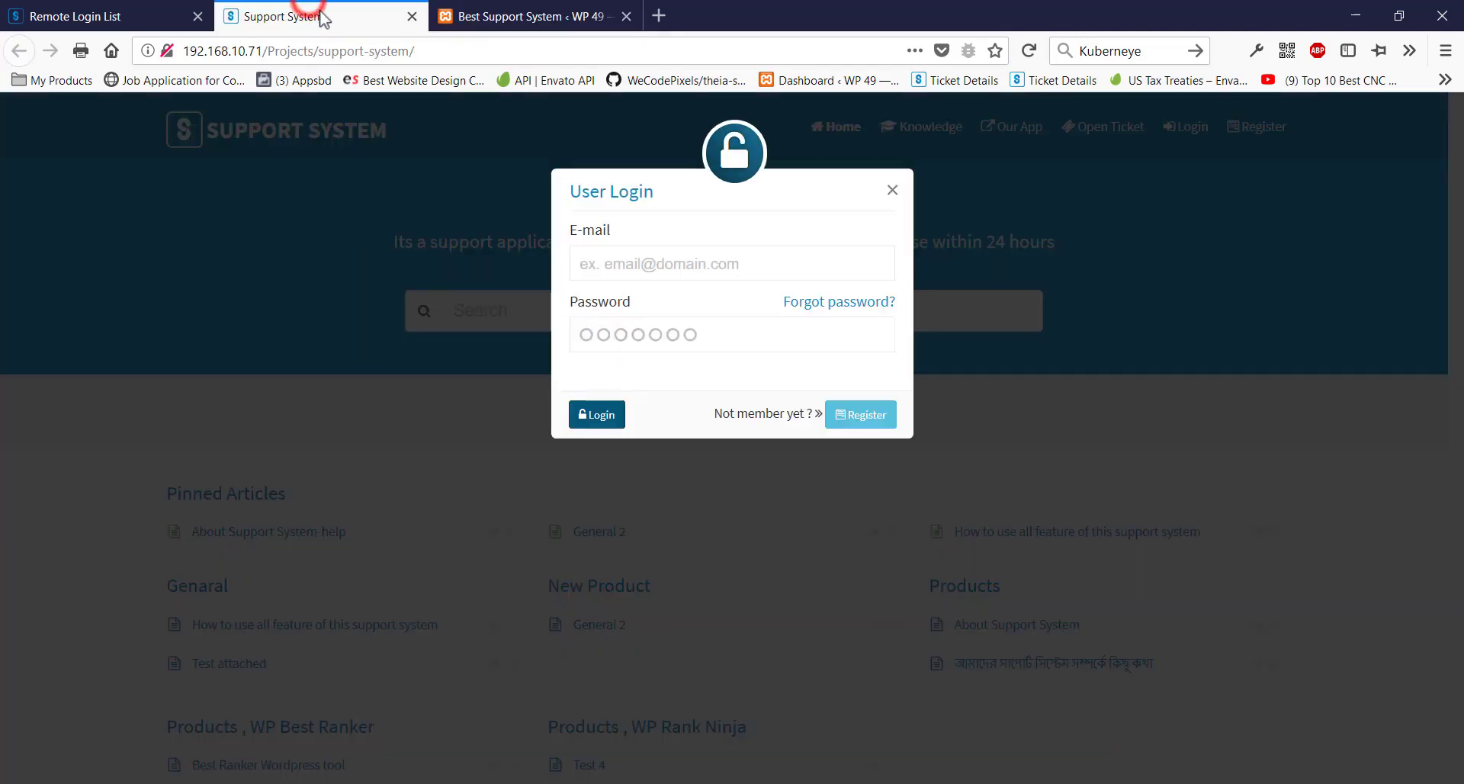
pyautogui.click(140, 11)
pyautogui.click(1010, 695)
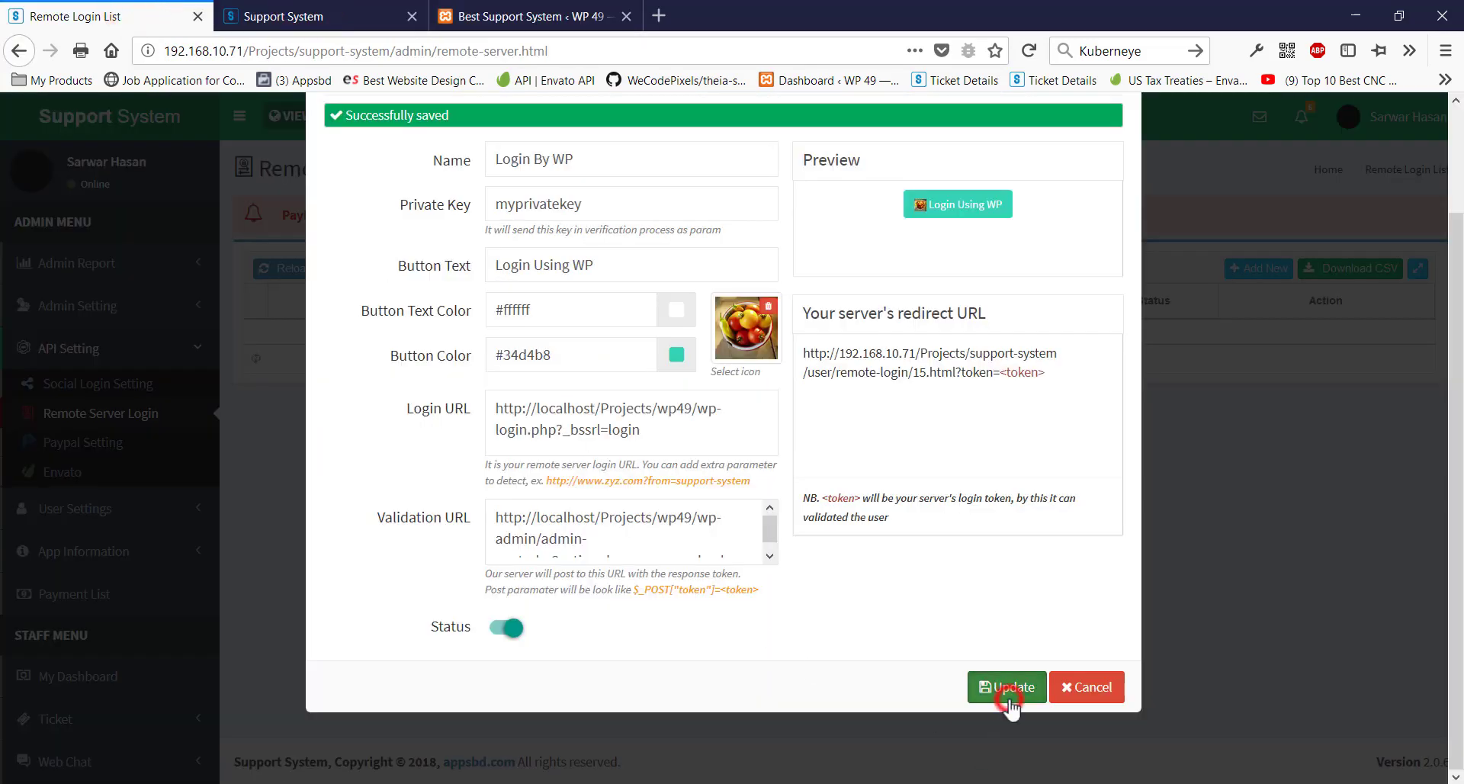
pyautogui.click(1071, 691)
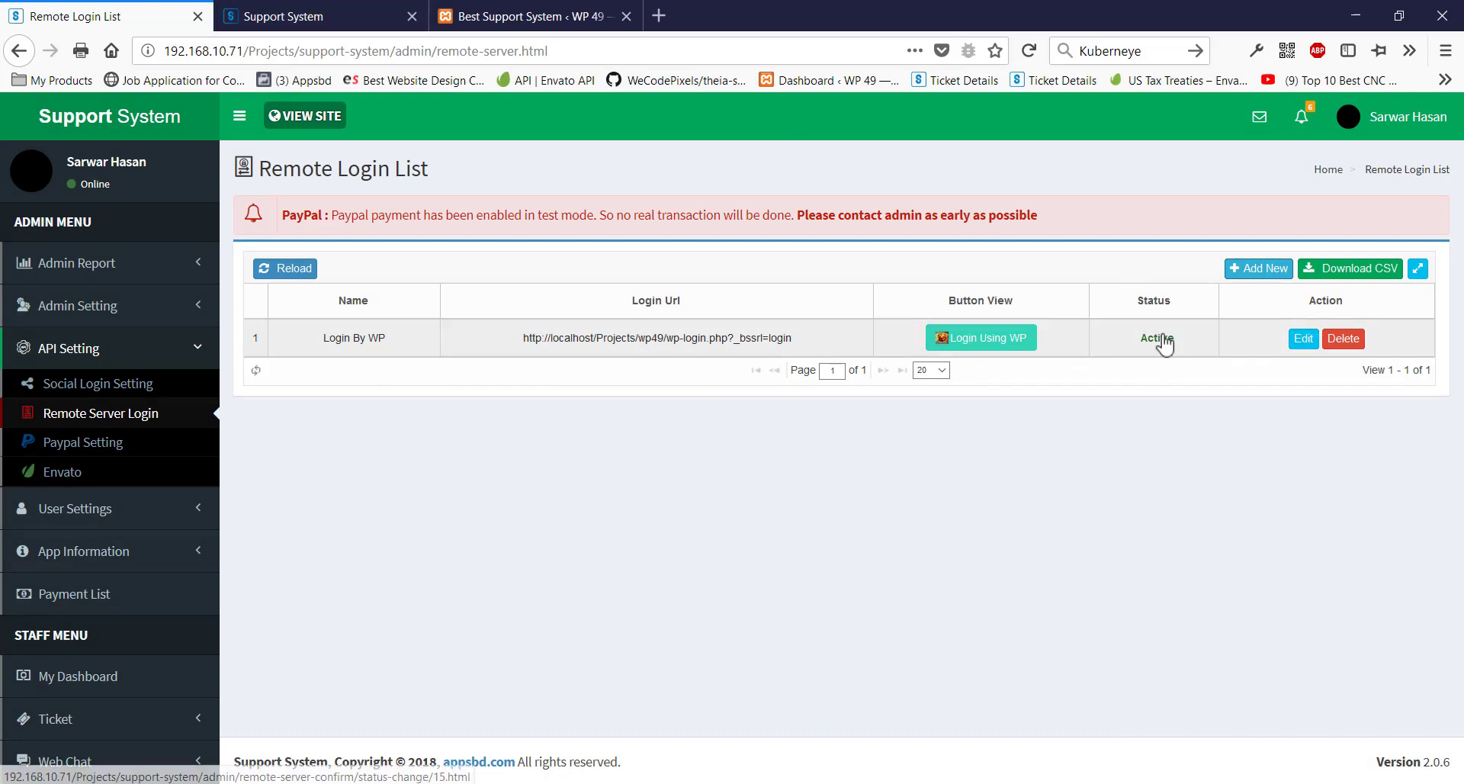
pyautogui.click(393, 10)
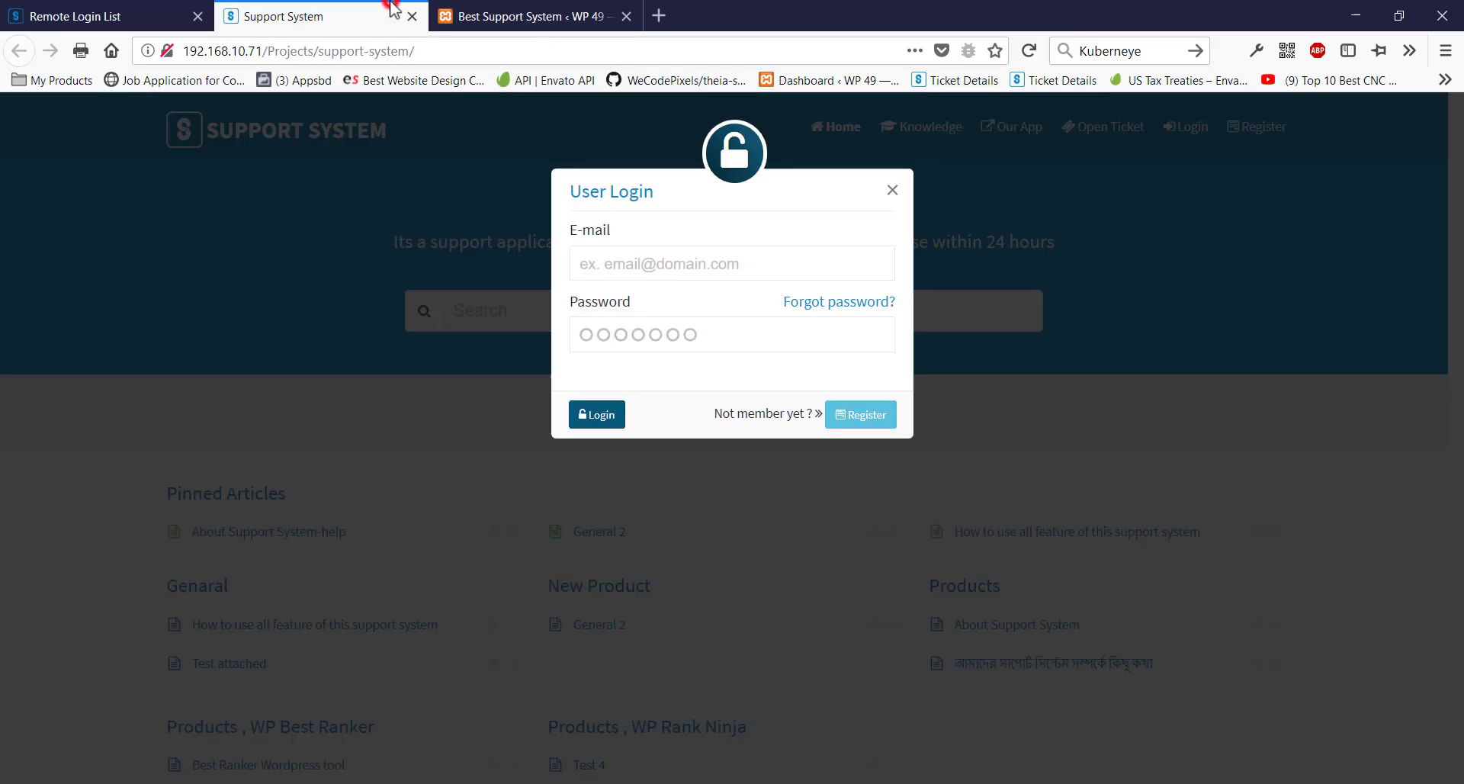
# Reload the support desk, open User Login, and sign in with 'Login Using WP'.
pyautogui.click(1029, 50)
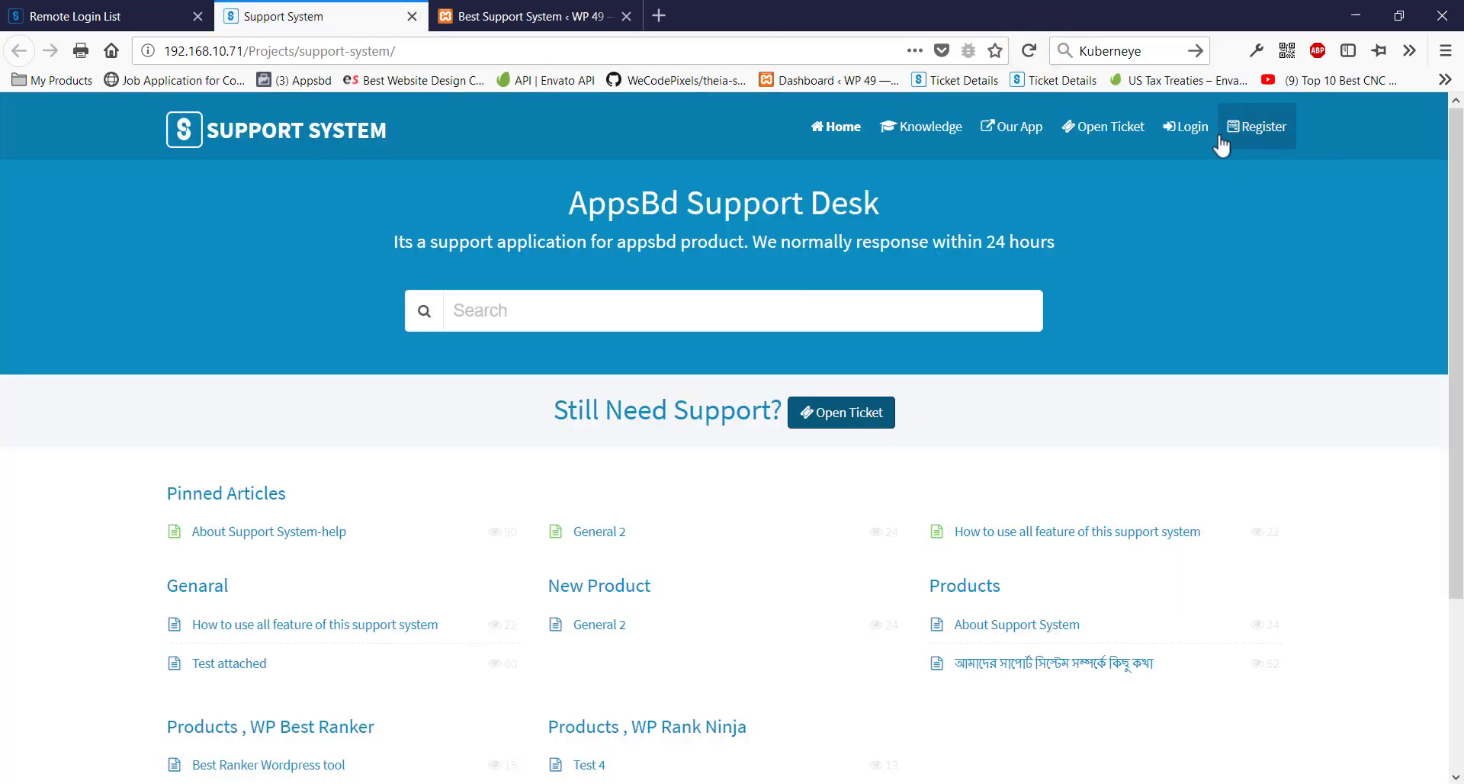
pyautogui.click(1191, 129)
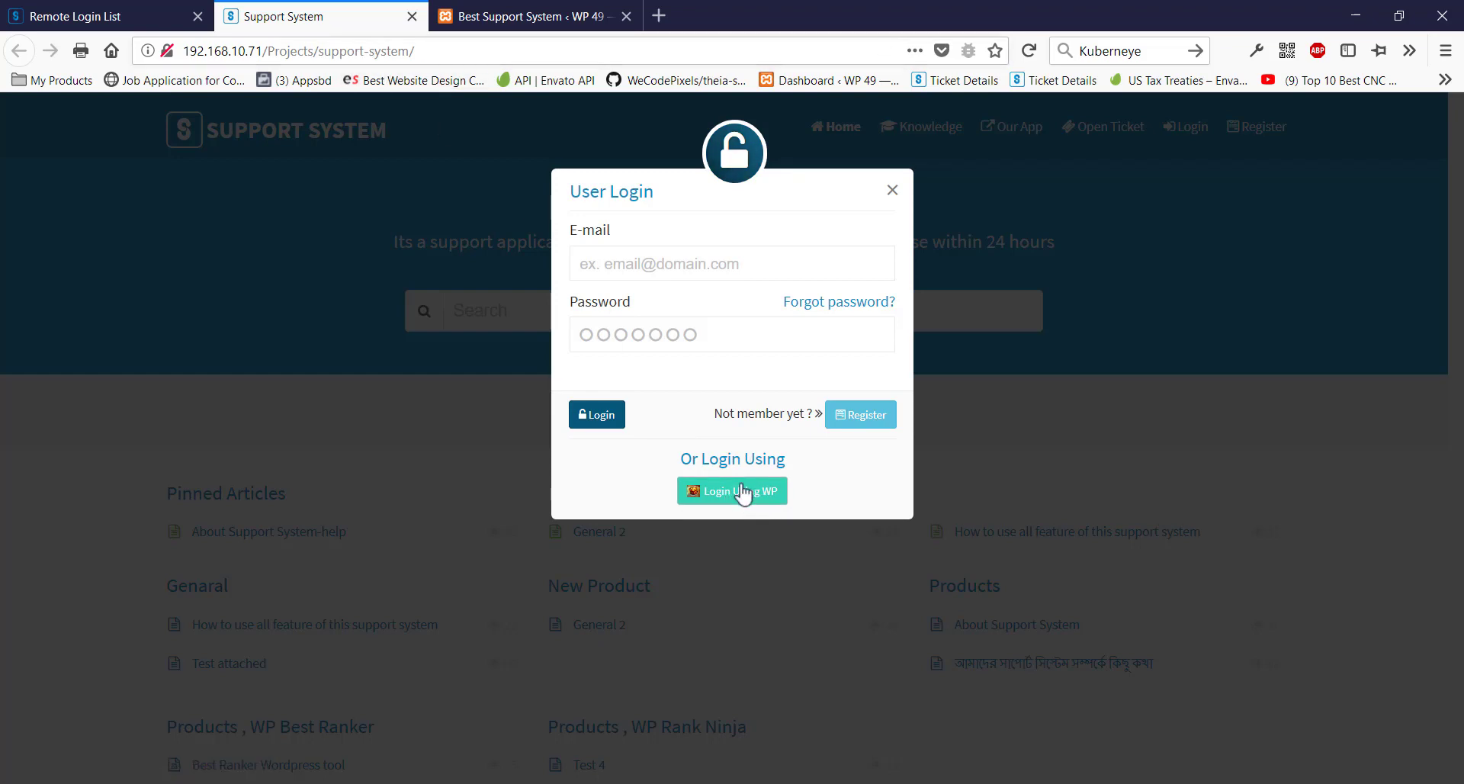
pyautogui.click(537, 6)
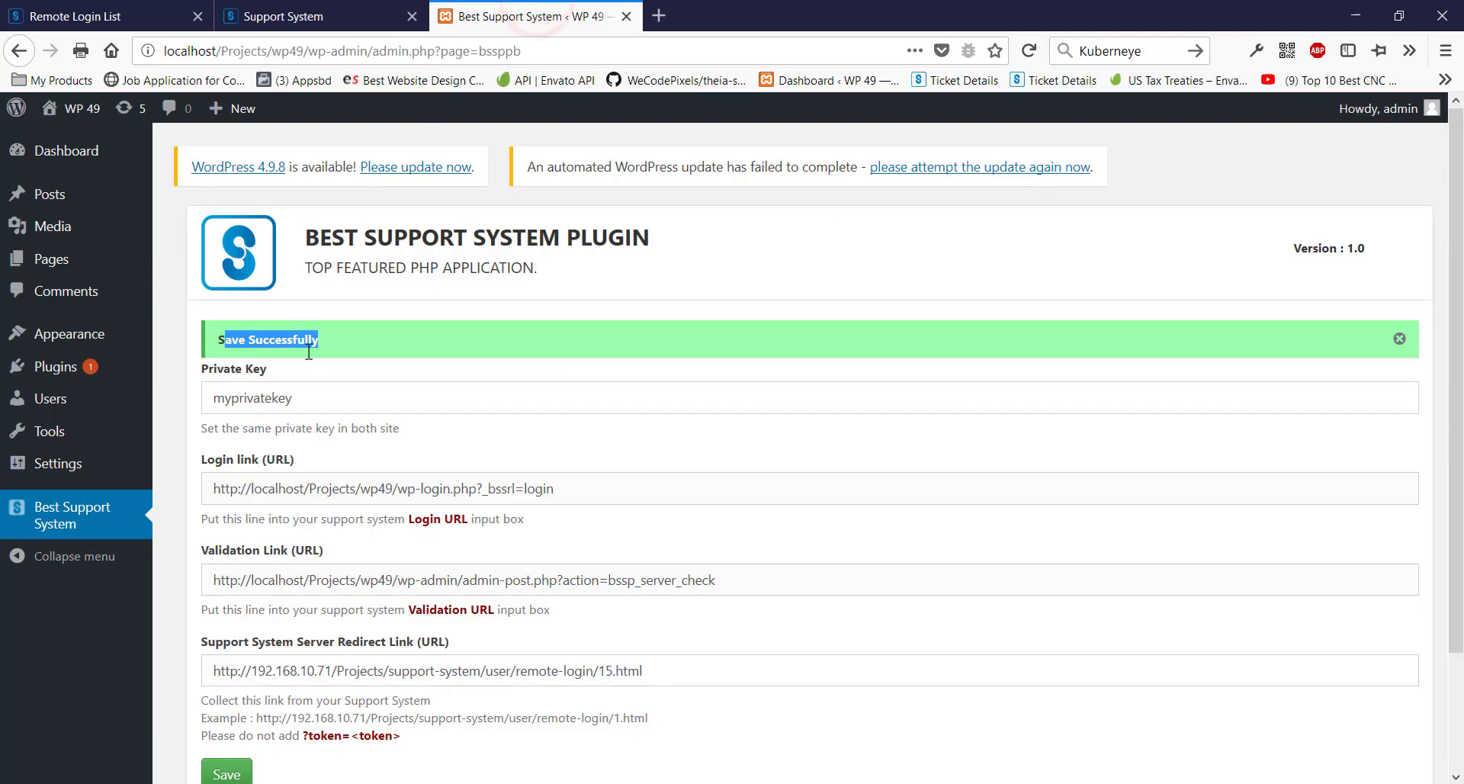
pyautogui.click(356, 8)
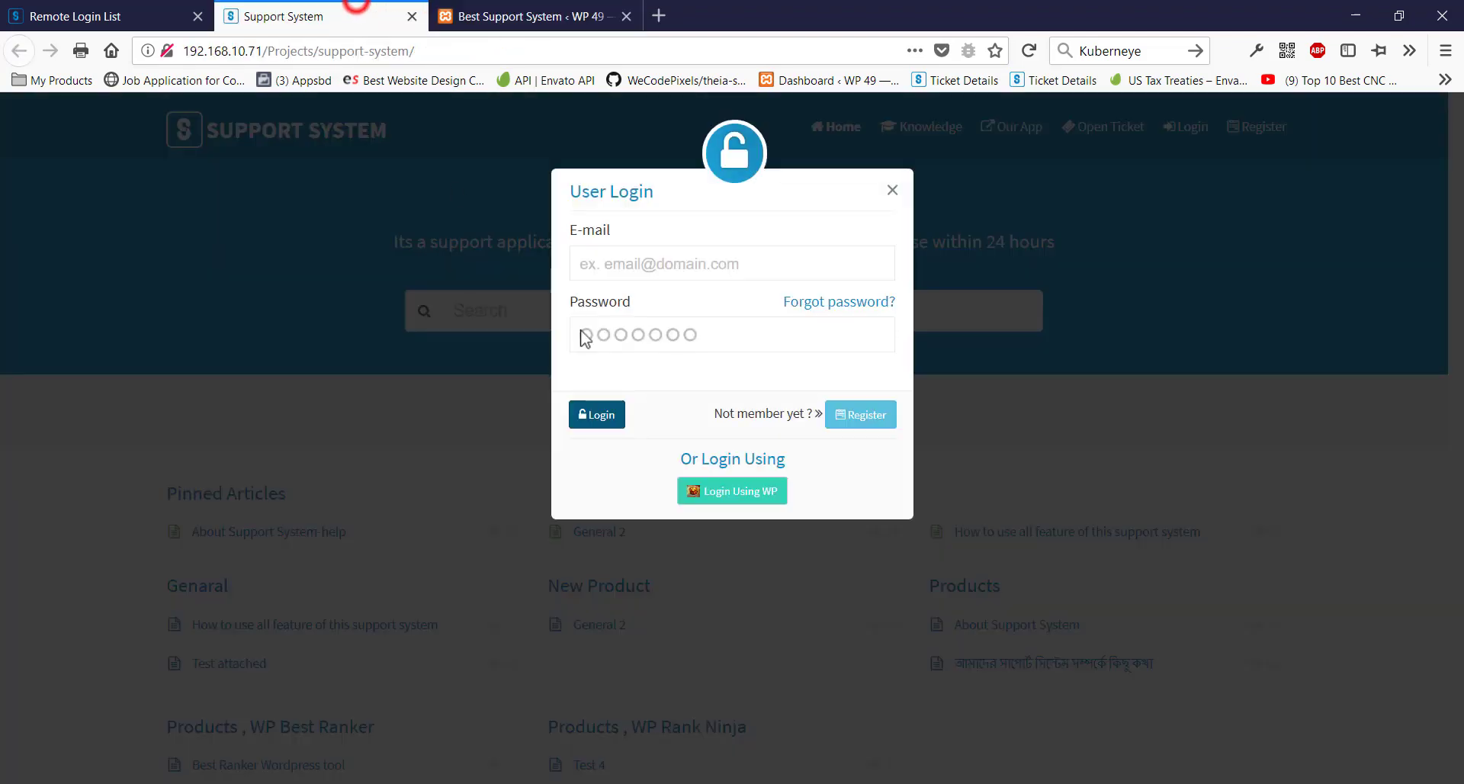
pyautogui.click(750, 500)
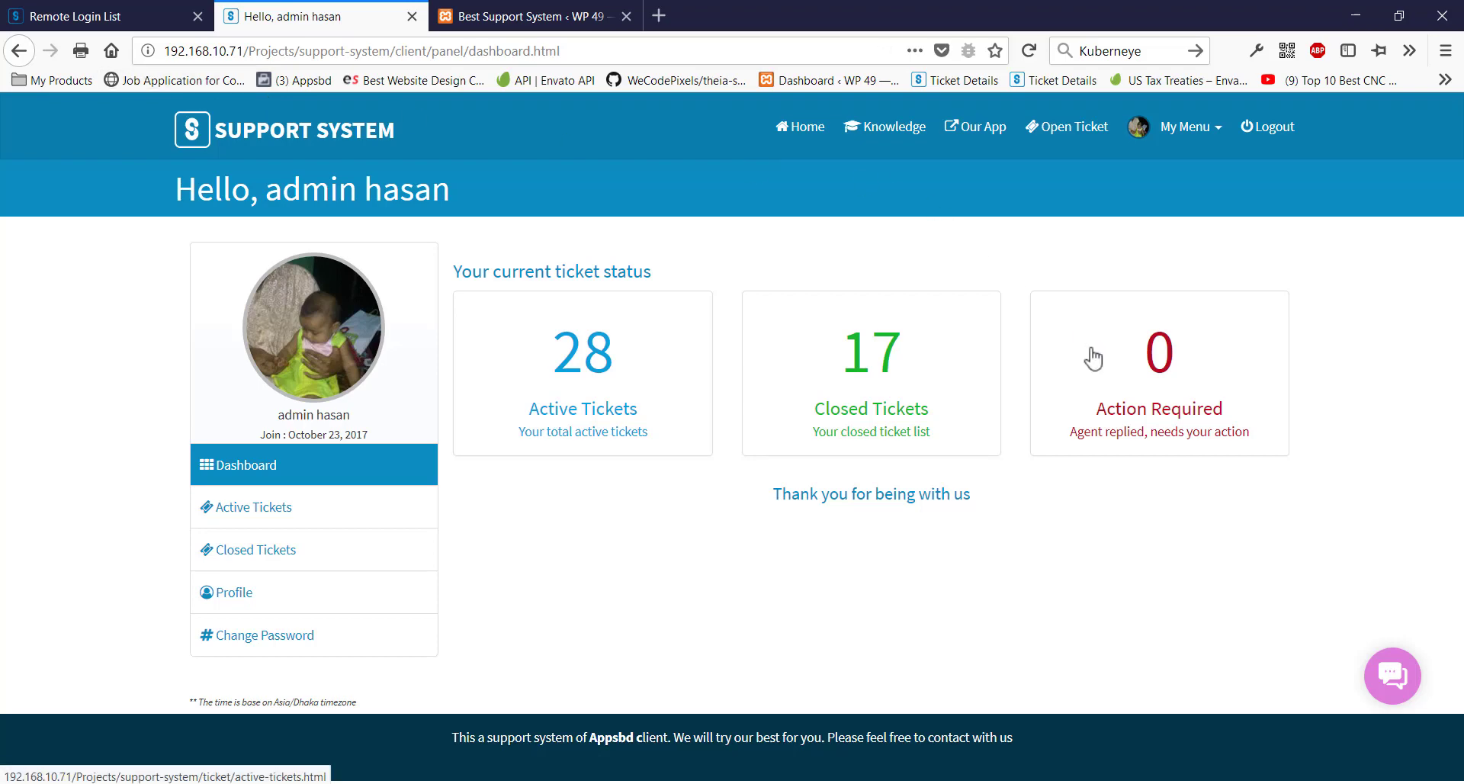
# Log out of the support desk and WordPress (Howdy, admin > Log Out), then close the WordPress tab.
pyautogui.click(1270, 128)
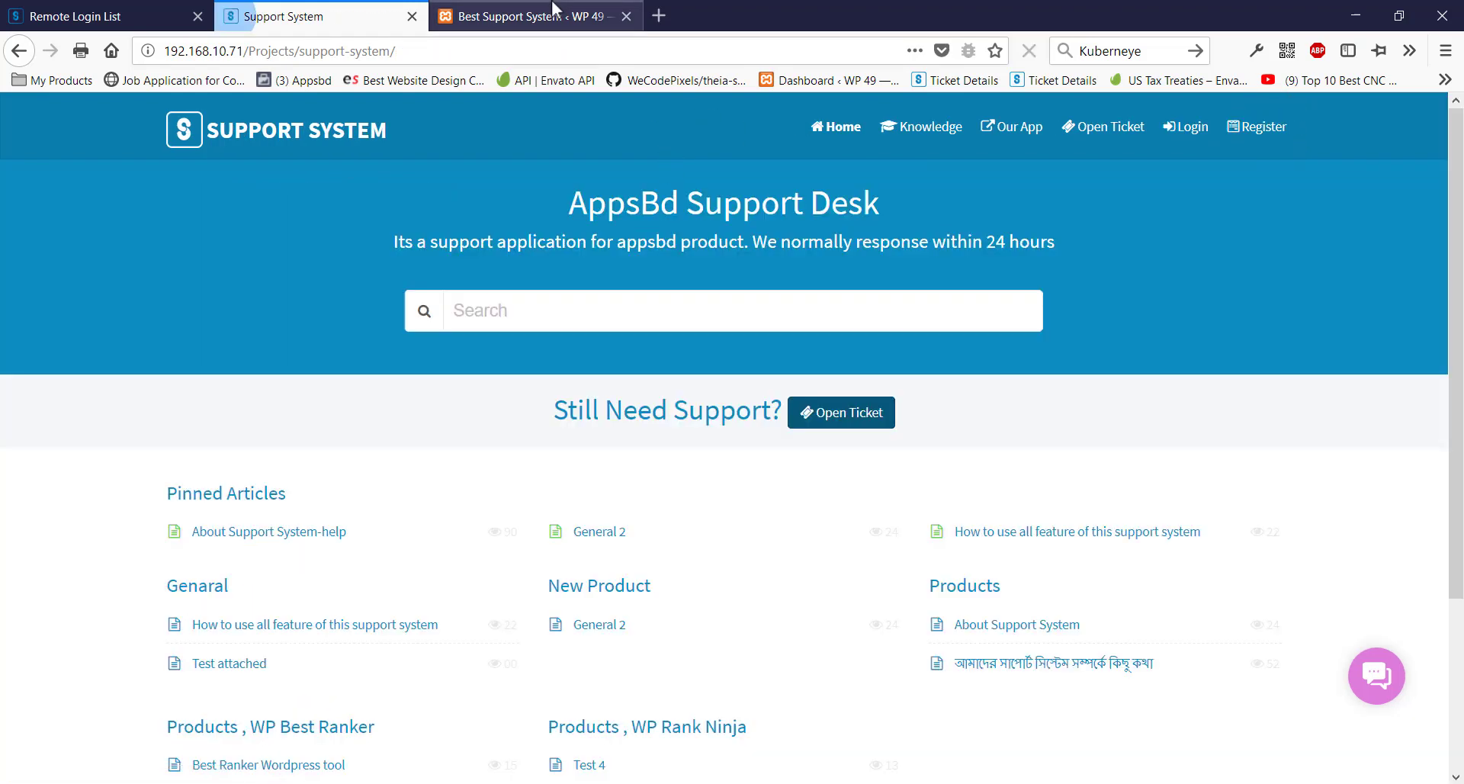
pyautogui.click(503, 16)
pyautogui.moveTo(1373, 108)
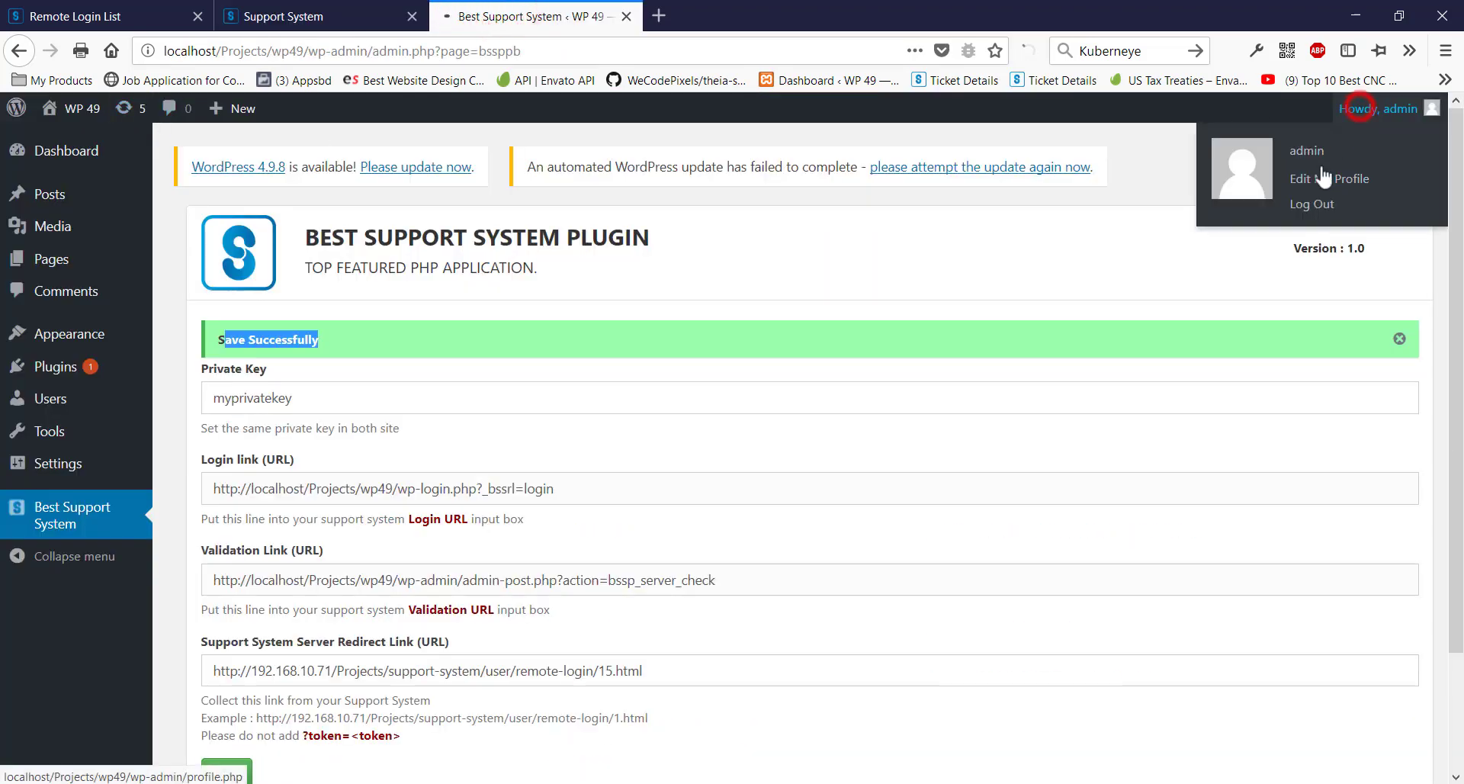
pyautogui.click(1304, 204)
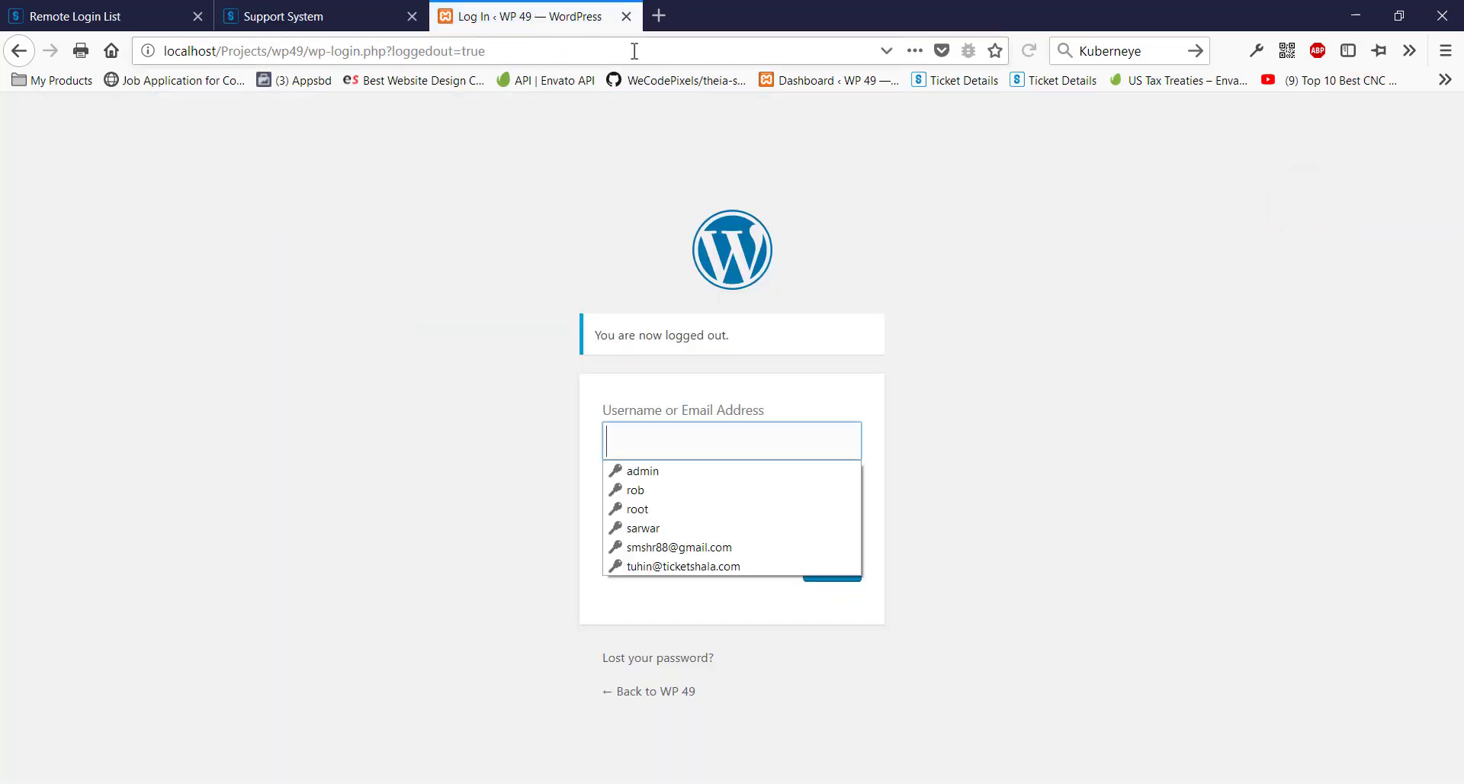
pyautogui.click(627, 16)
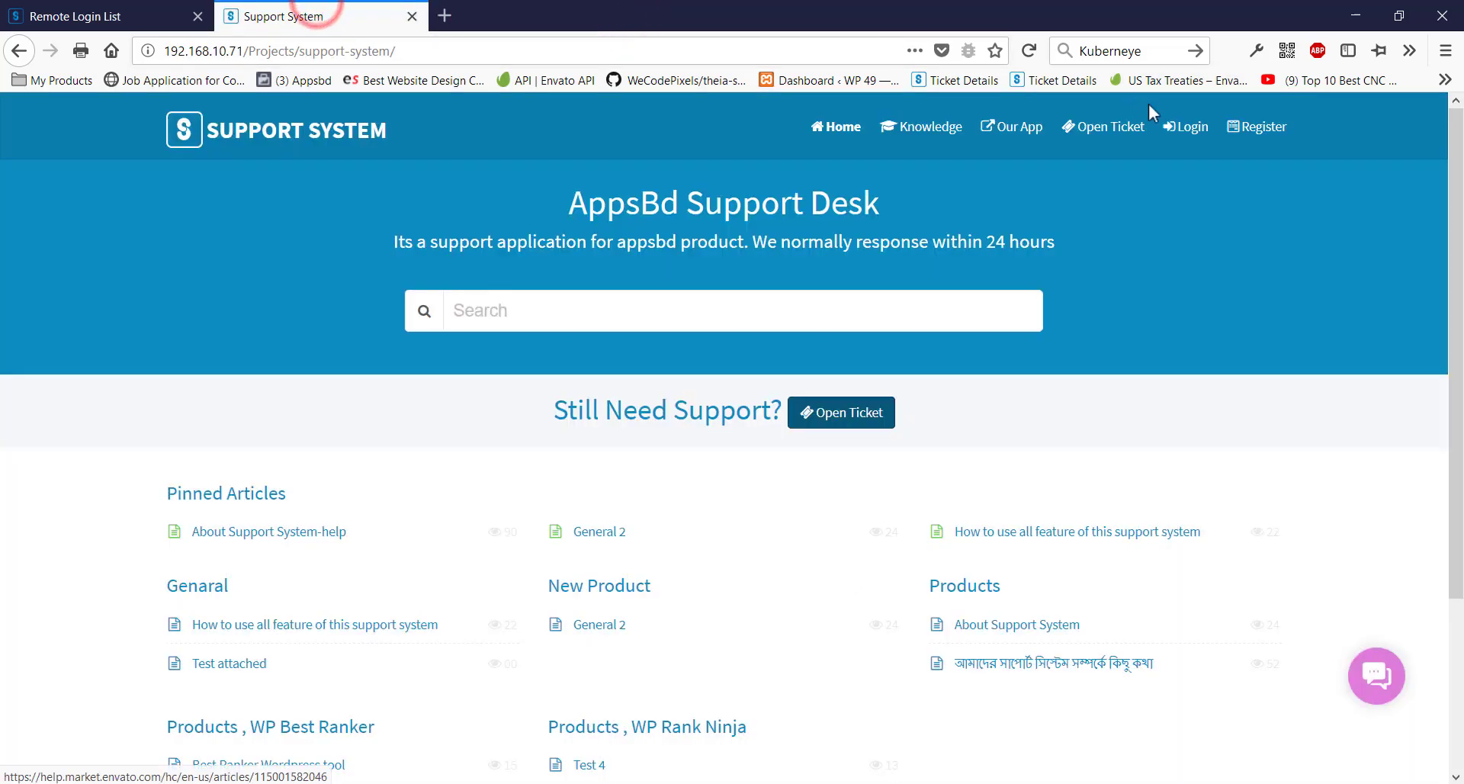
# Sign in via 'Login Using WP' with the saved admin credentials, reach the dashboard, then log out.
pyautogui.click(1186, 133)
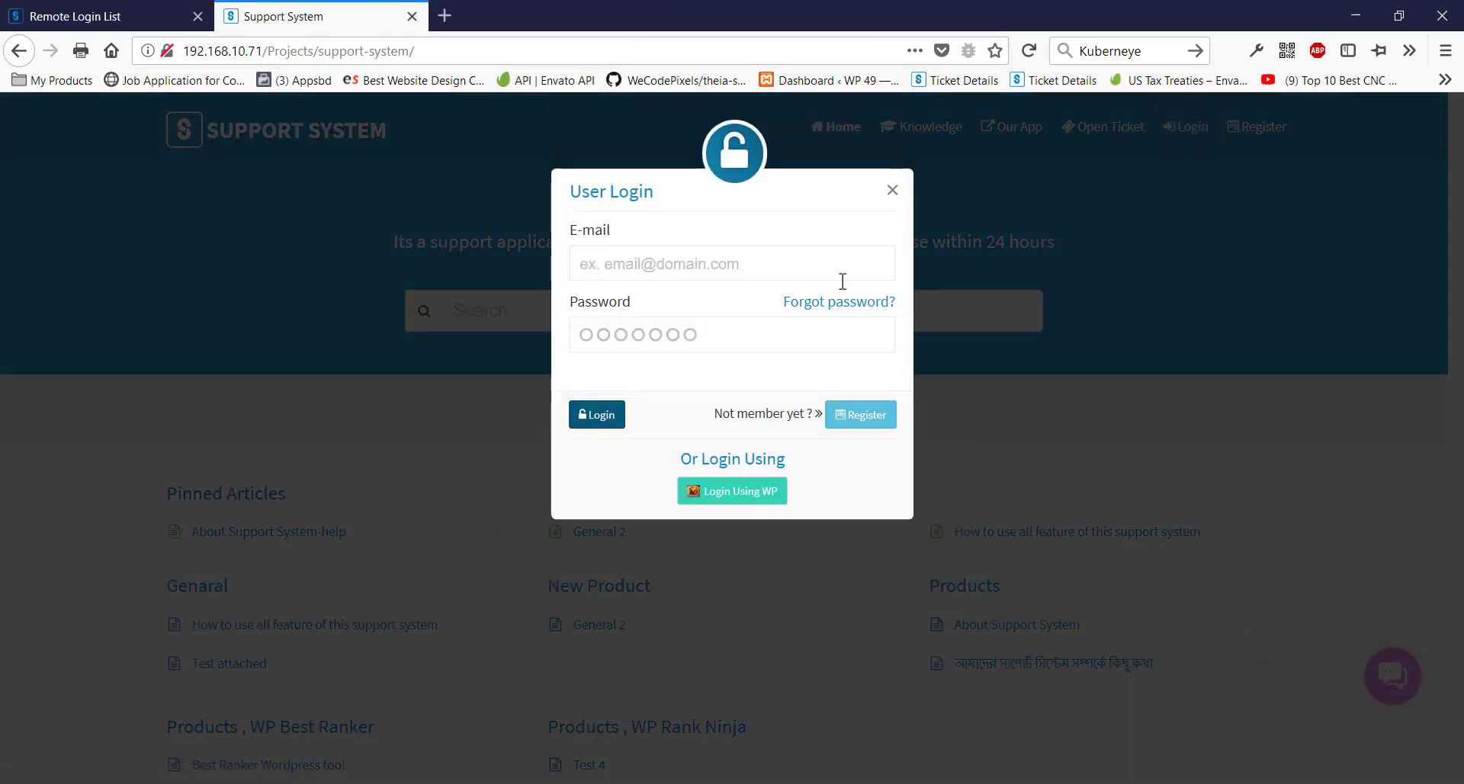
pyautogui.click(734, 492)
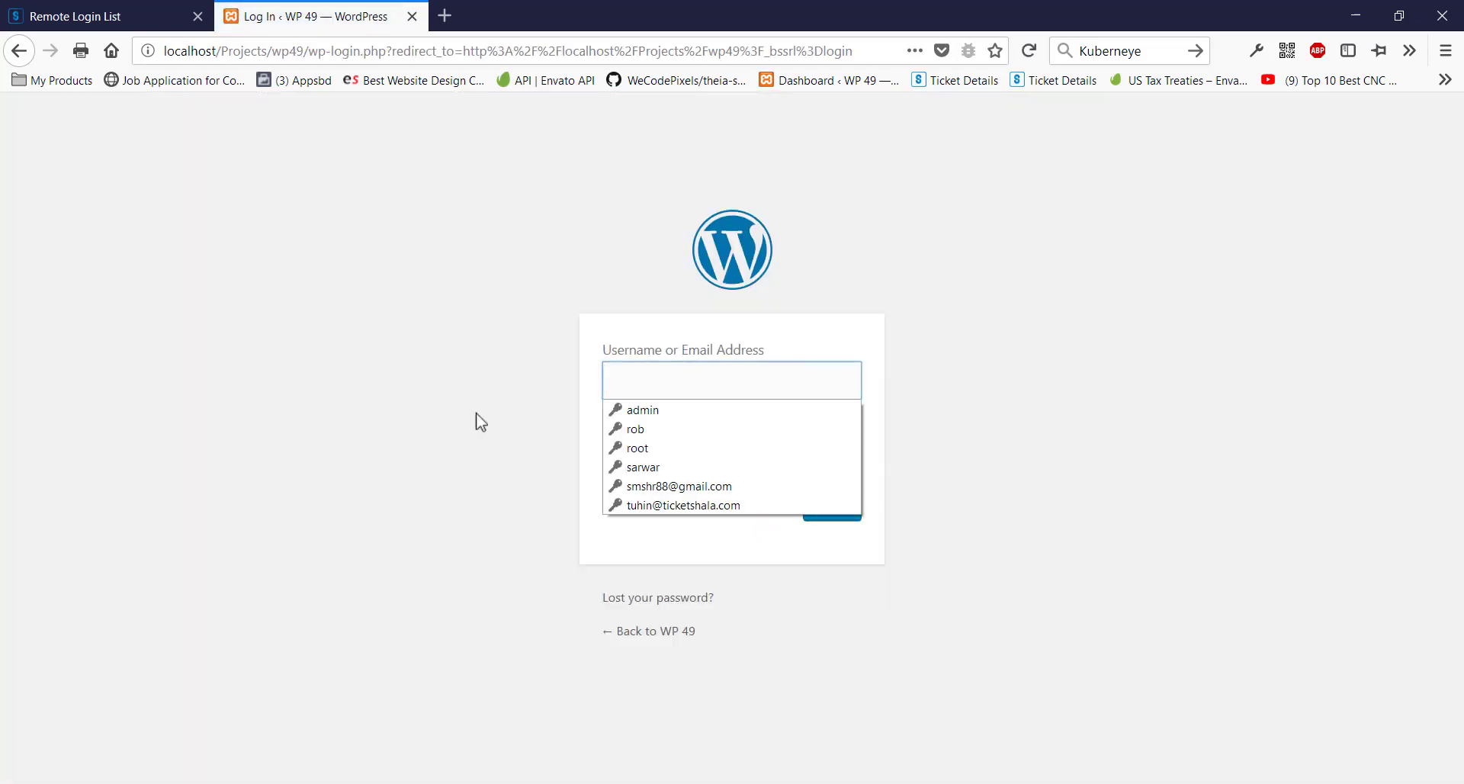
pyautogui.click(643, 412)
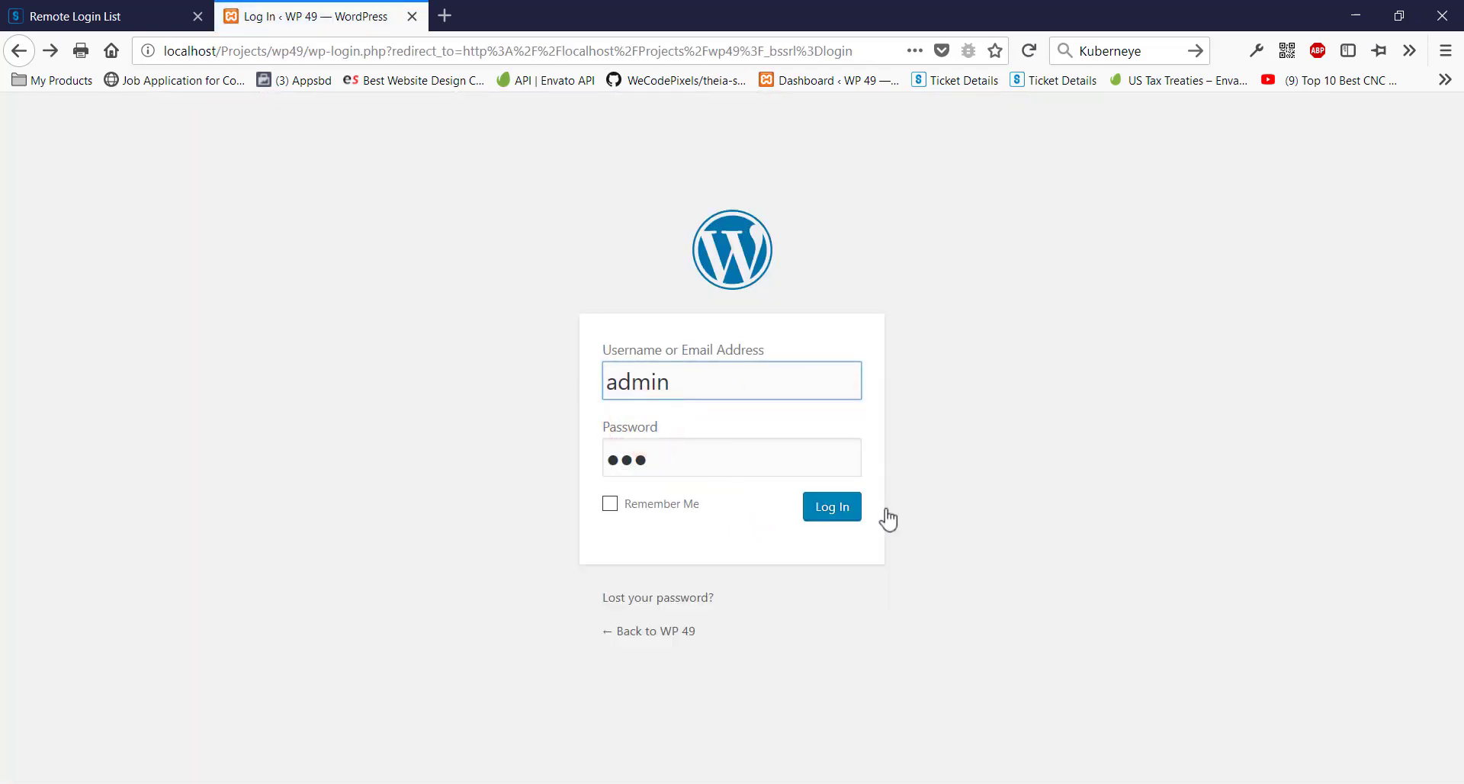
pyautogui.click(830, 511)
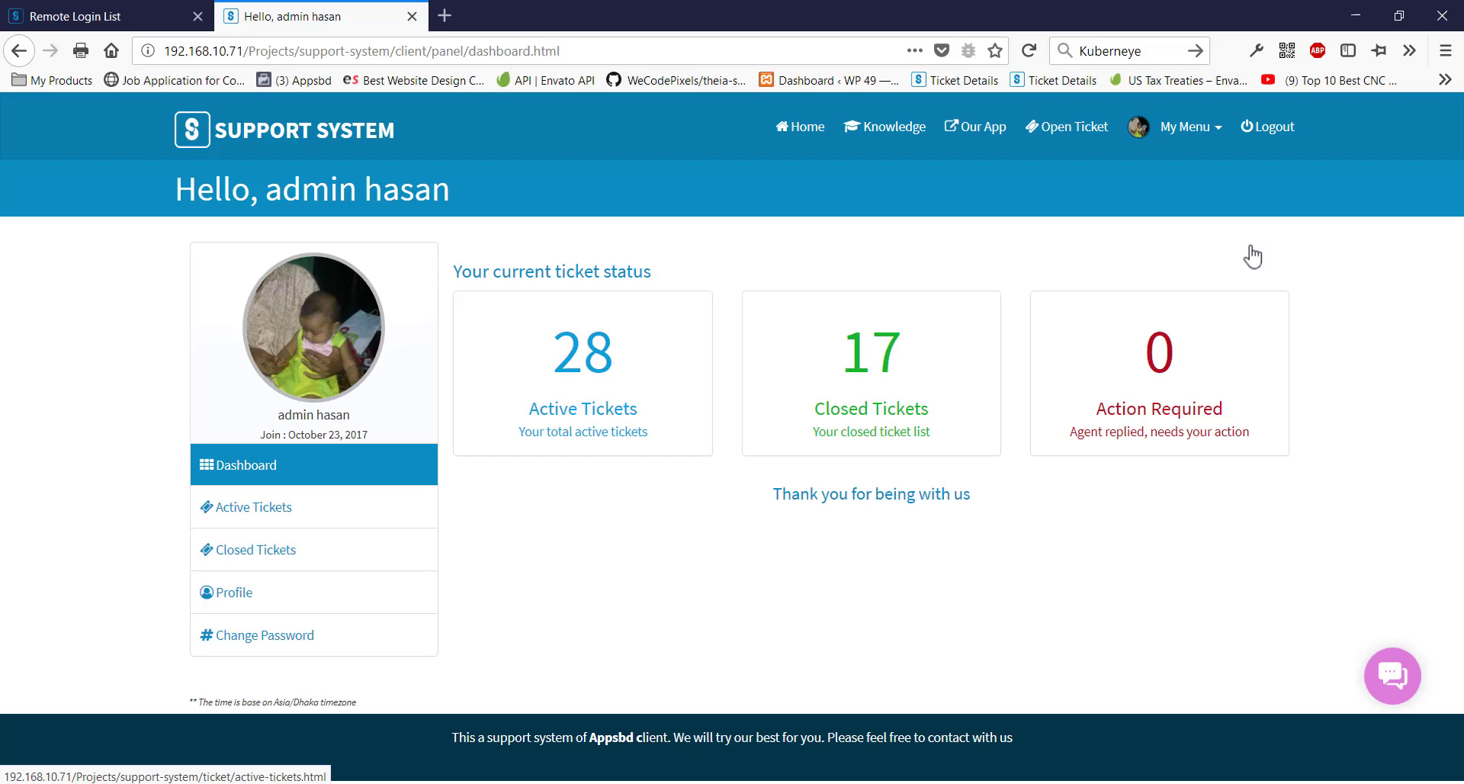
pyautogui.click(1260, 134)
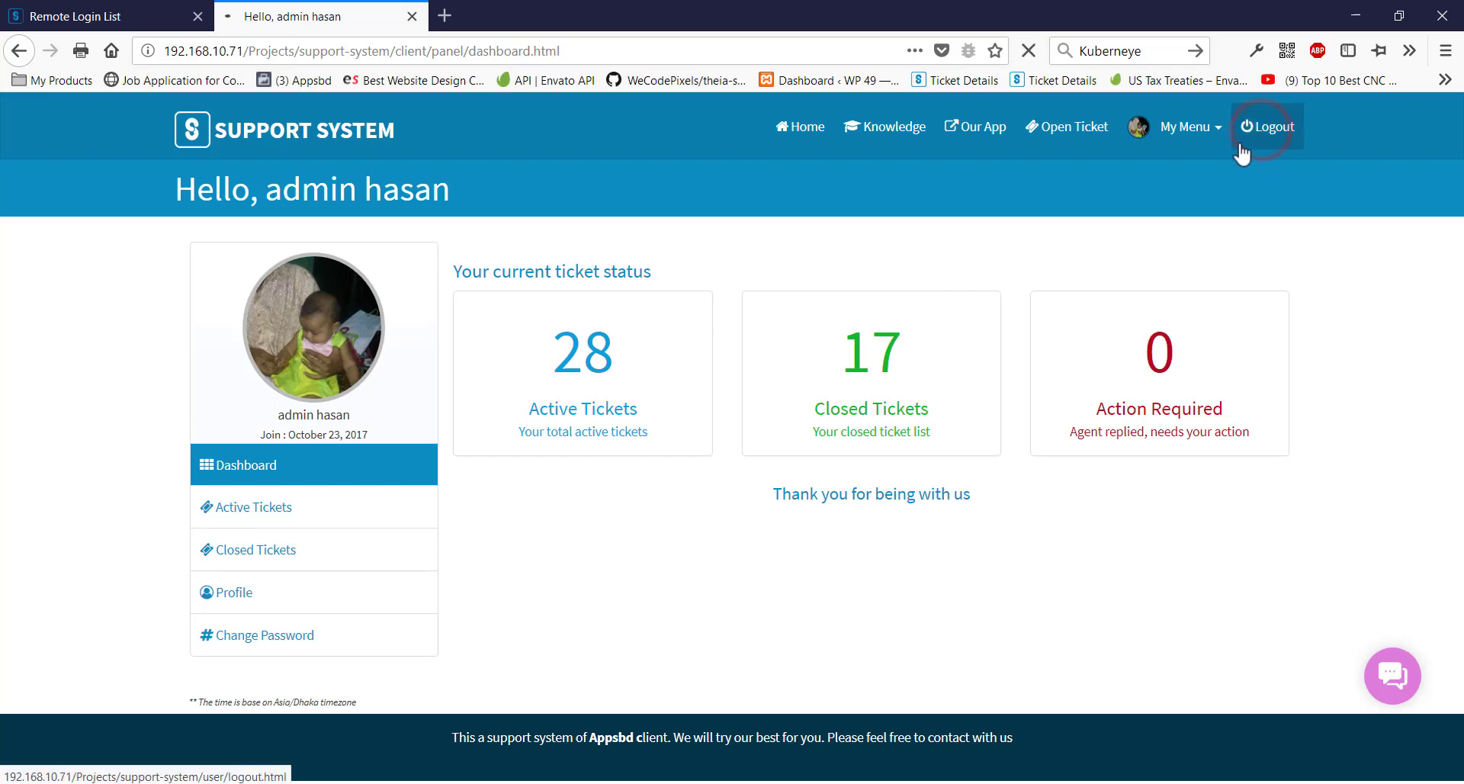